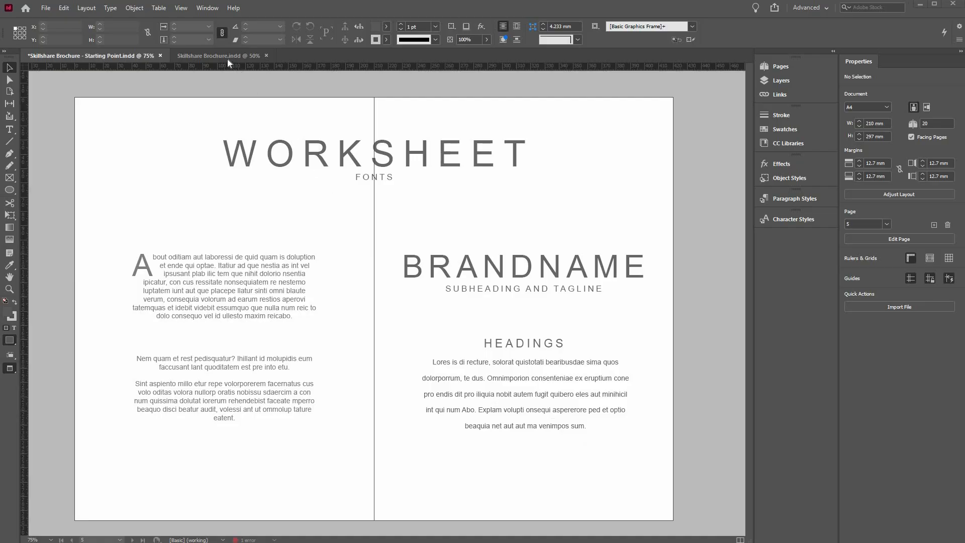
Step: Switch to Skillshare Brochure.indd and examine the font settings of the cover's BOUTIQUE title and the tagline beneath it
{"action": "left_click", "coordinate": [240, 57]}
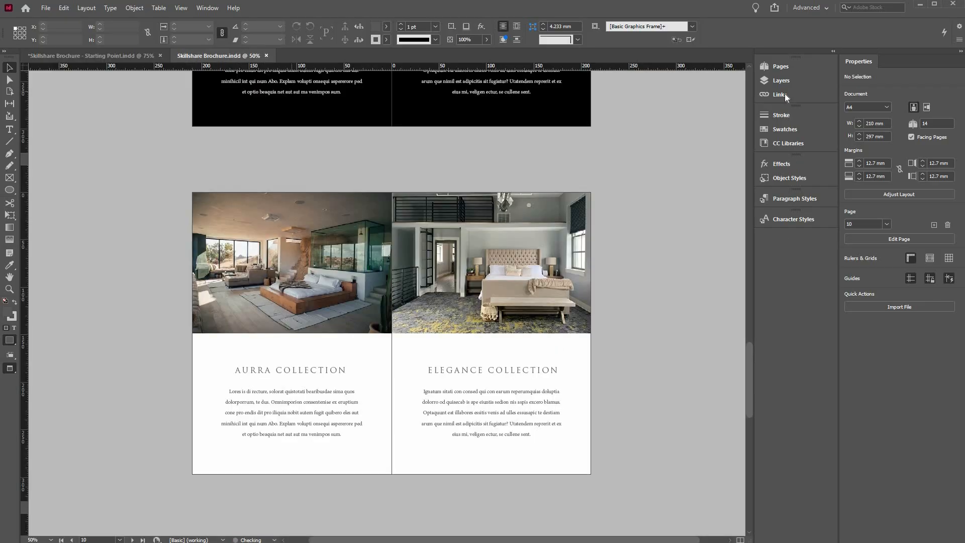
{"action": "key", "text": "ctrl+shift+Page_Up"}
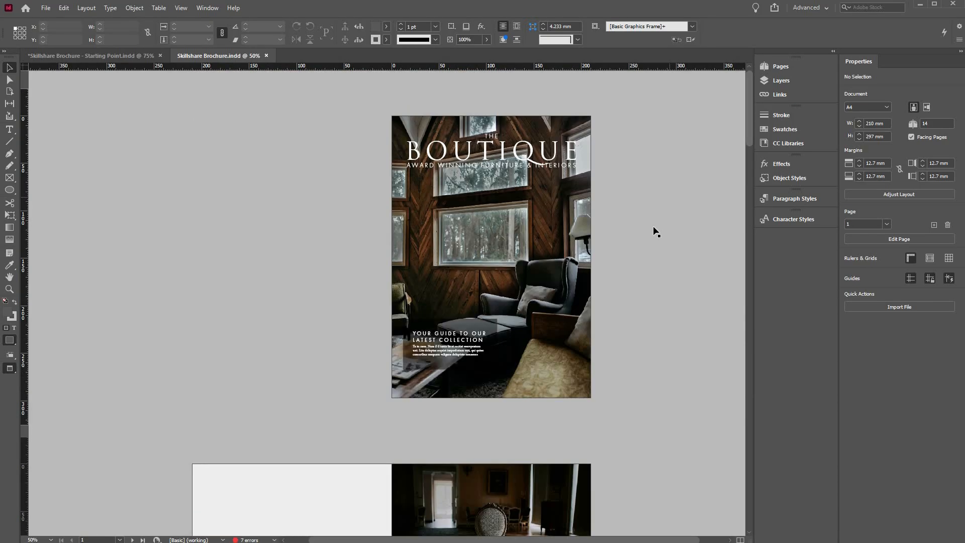
{"action": "key", "text": "ctrl+equal"}
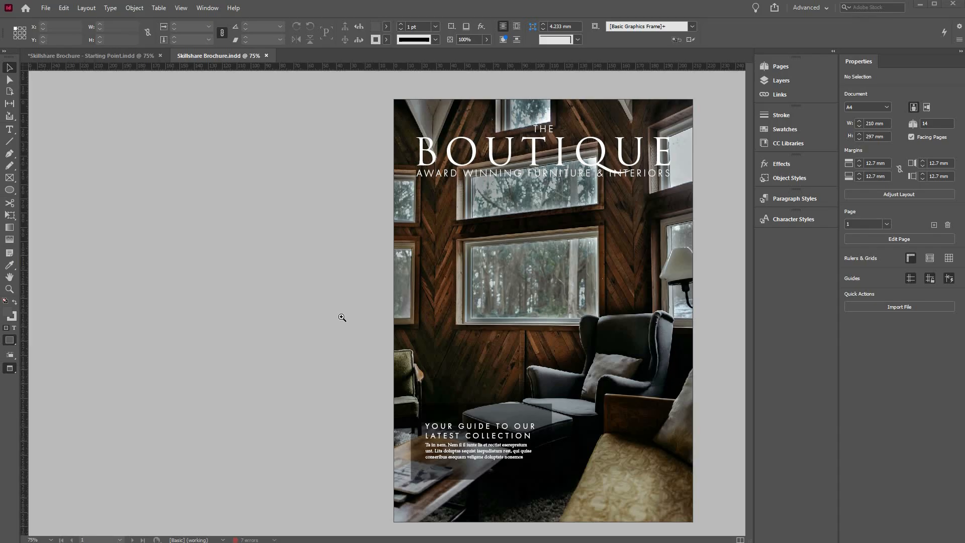
{"action": "left_click", "coordinate": [386, 280]}
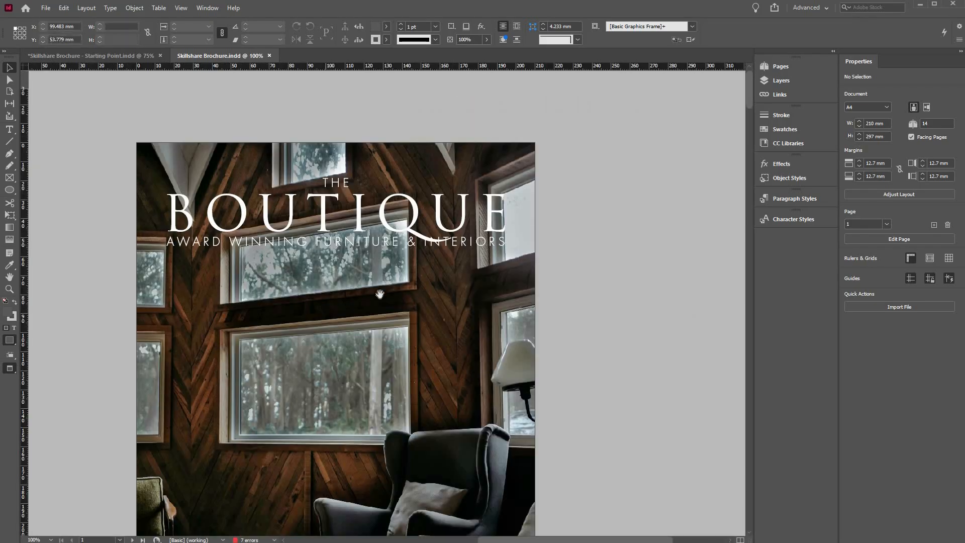
{"action": "key", "text": "ctrl+equal"}
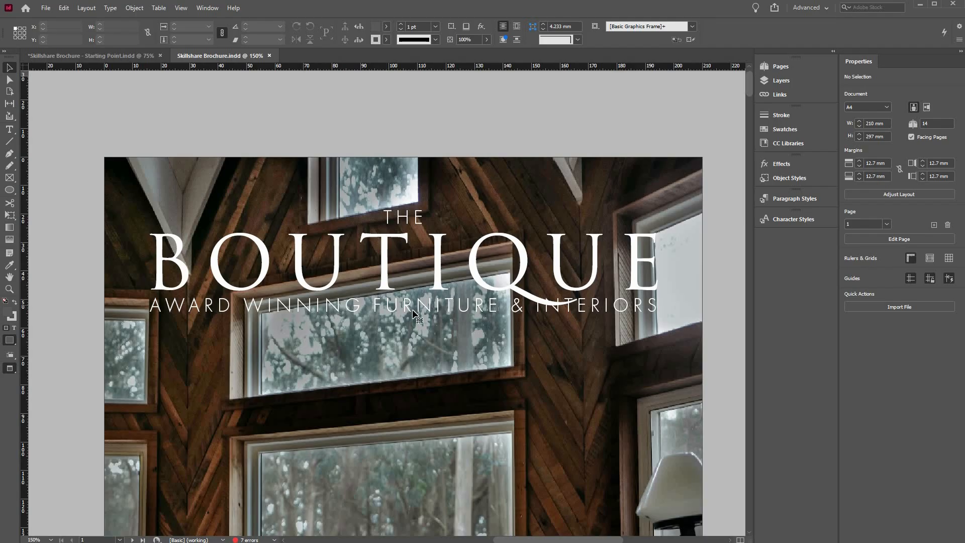
{"action": "left_click", "coordinate": [425, 313]}
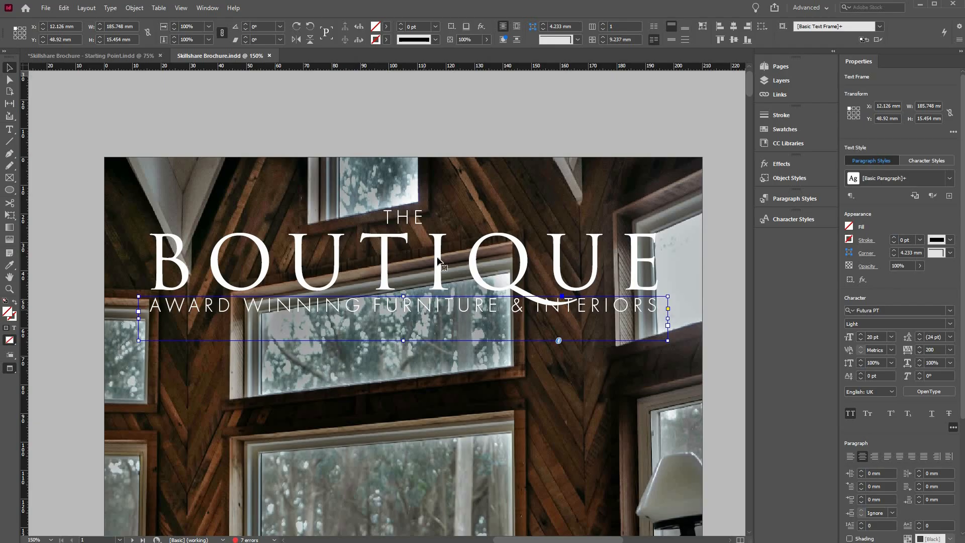
{"action": "left_click", "coordinate": [464, 263]}
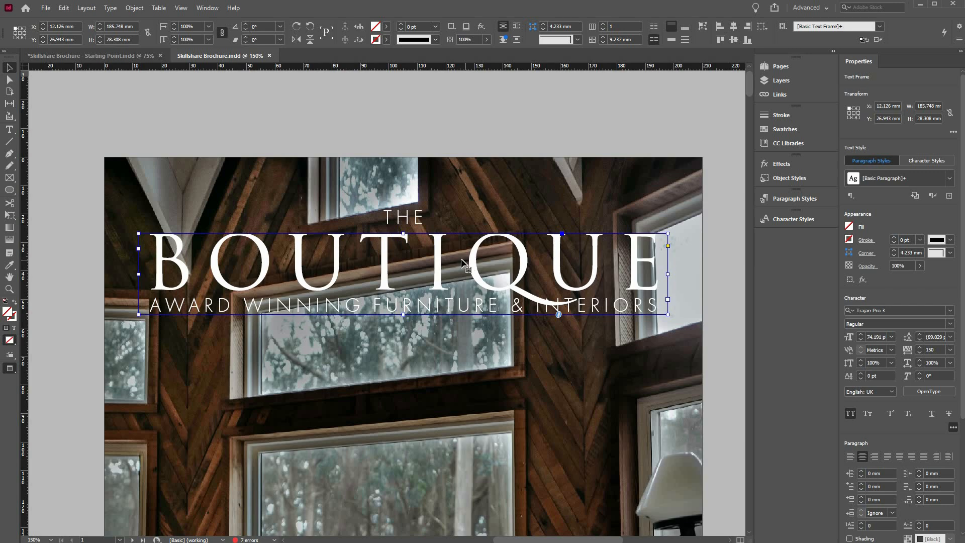
{"action": "left_click", "coordinate": [496, 293]}
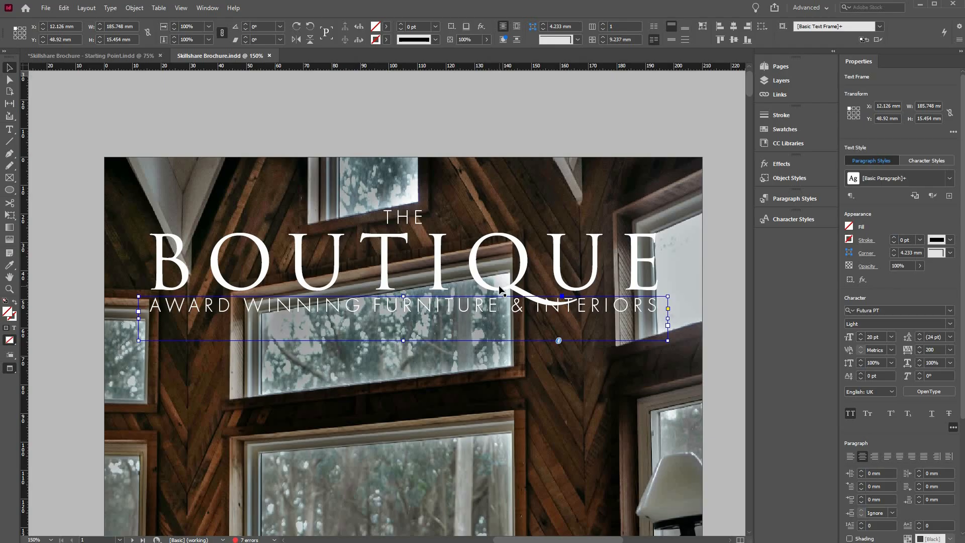
Step: Examine the font settings of the cover's "Your guide to our latest collection" subheading and its intro text
{"action": "key", "text": "ctrl+minus"}
{"action": "key", "text": "ctrl+minus"}
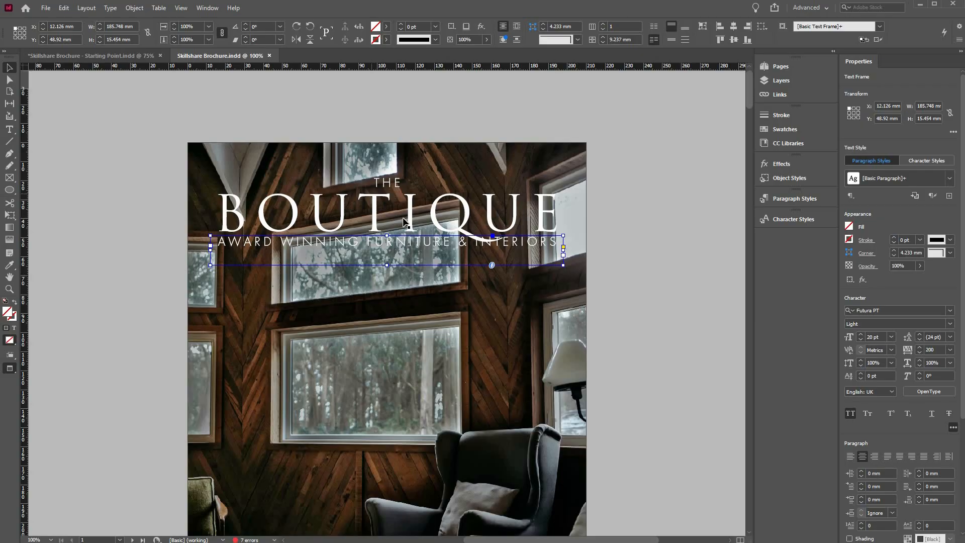
{"action": "scroll", "coordinate": [412, 313], "scroll_direction": "down", "scroll_amount": 3}
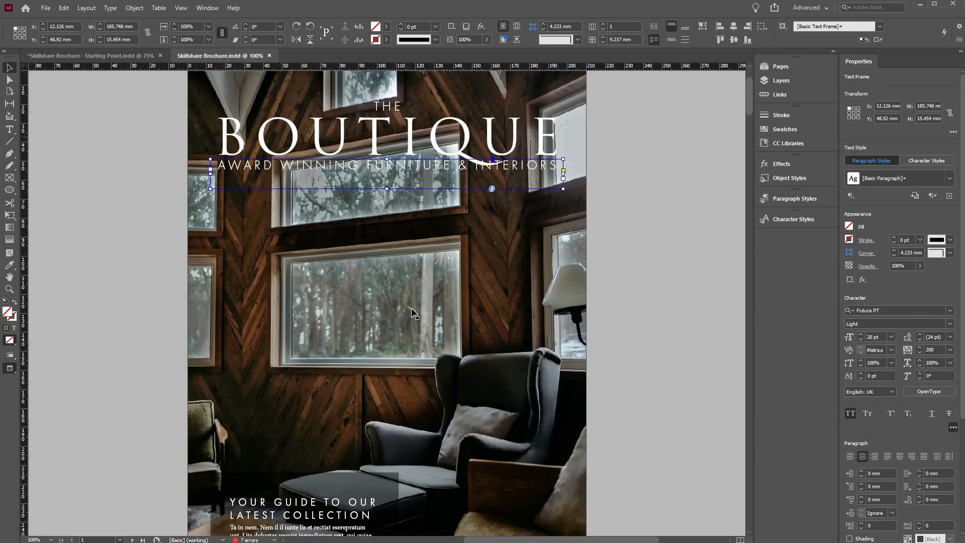
{"action": "scroll", "coordinate": [411, 312], "scroll_direction": "down", "scroll_amount": 2}
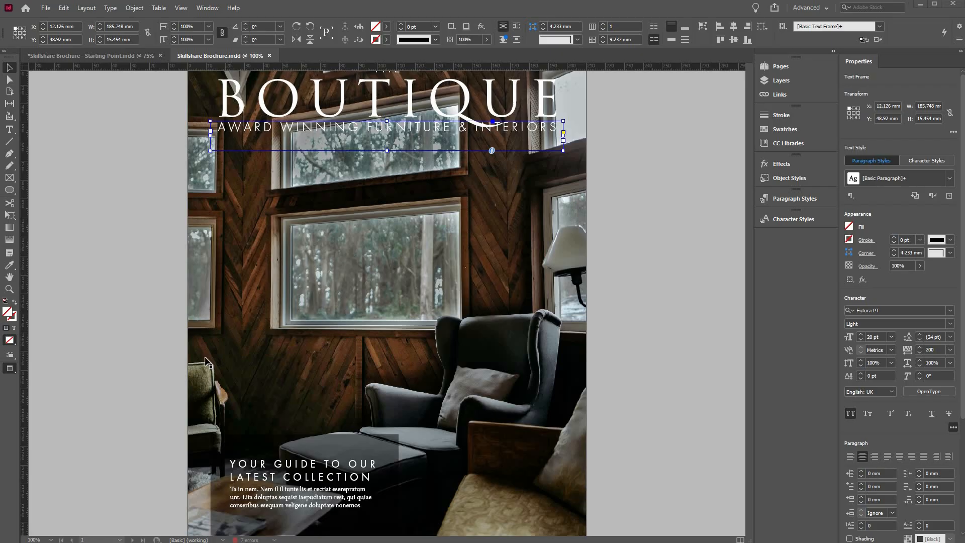
{"action": "scroll", "coordinate": [263, 384], "scroll_direction": "down", "scroll_amount": 2}
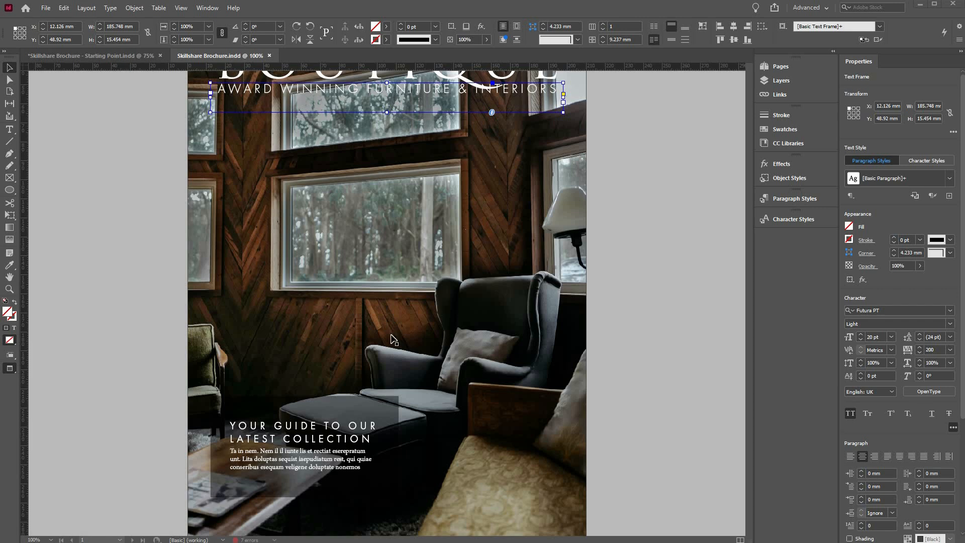
{"action": "scroll", "coordinate": [315, 401], "scroll_direction": "down", "scroll_amount": 2}
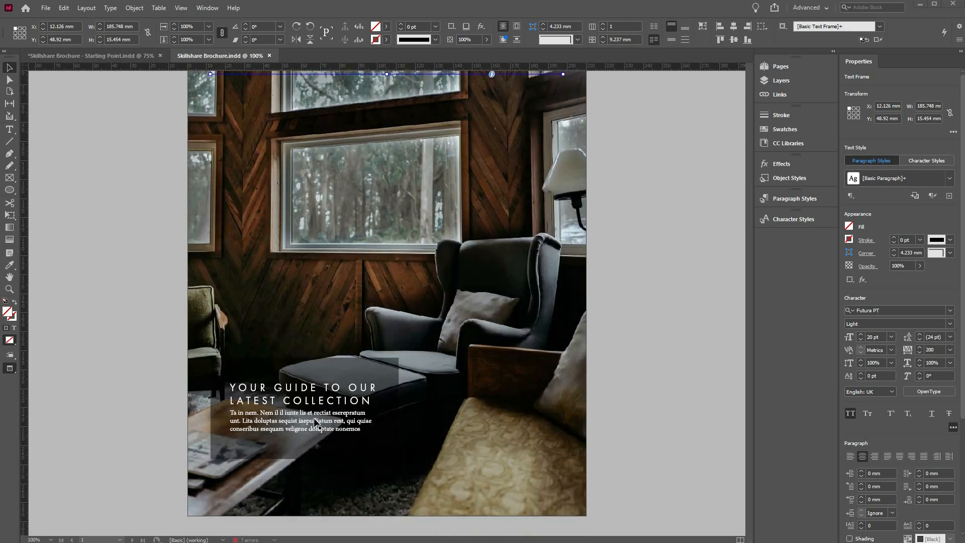
{"action": "left_click", "coordinate": [329, 397]}
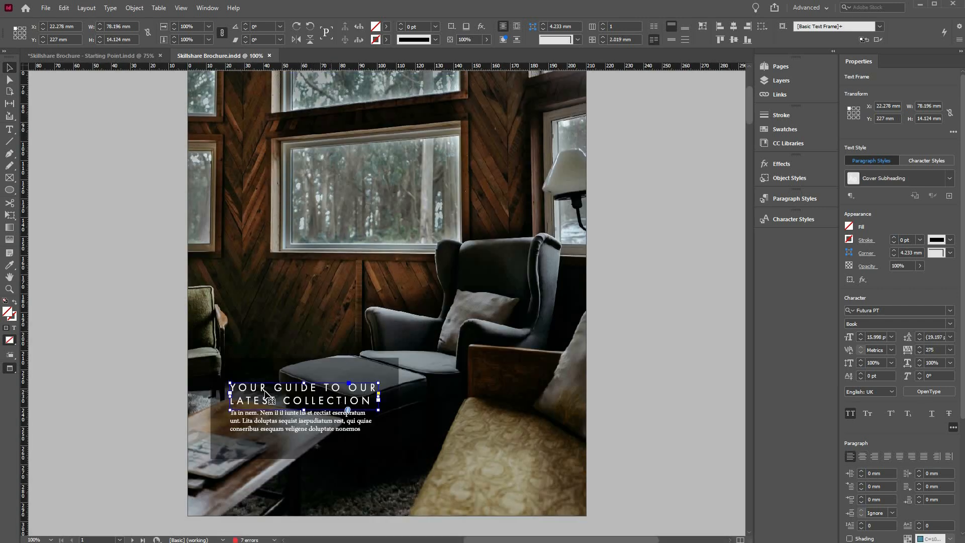
{"action": "left_click", "coordinate": [324, 421]}
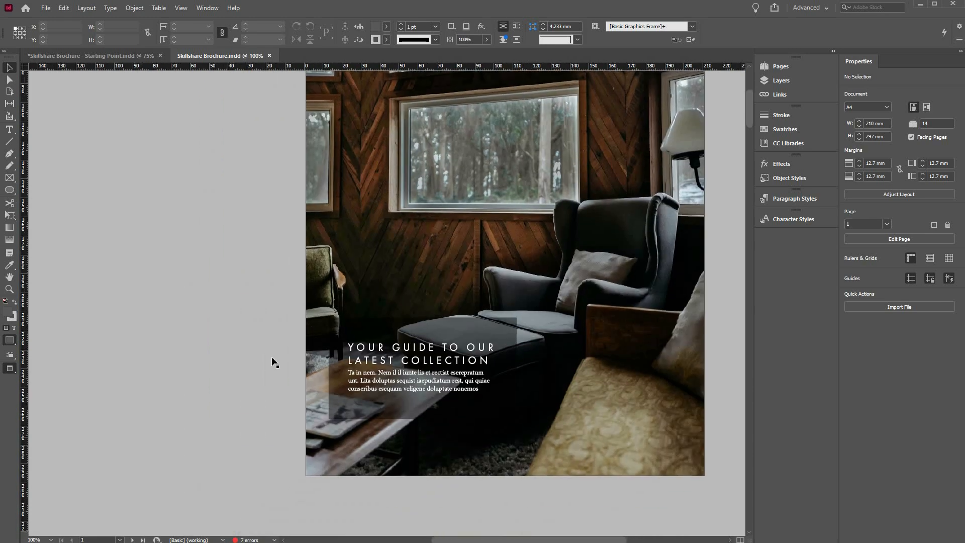
Step: Examine the typography of the CONTENTS heading and the entries on the brochure's contents page
{"action": "scroll", "coordinate": [274, 362], "scroll_direction": "down", "scroll_amount": 5}
{"action": "key", "text": "ctrl+minus"}
{"action": "scroll", "coordinate": [271, 359], "scroll_direction": "down", "scroll_amount": 5}
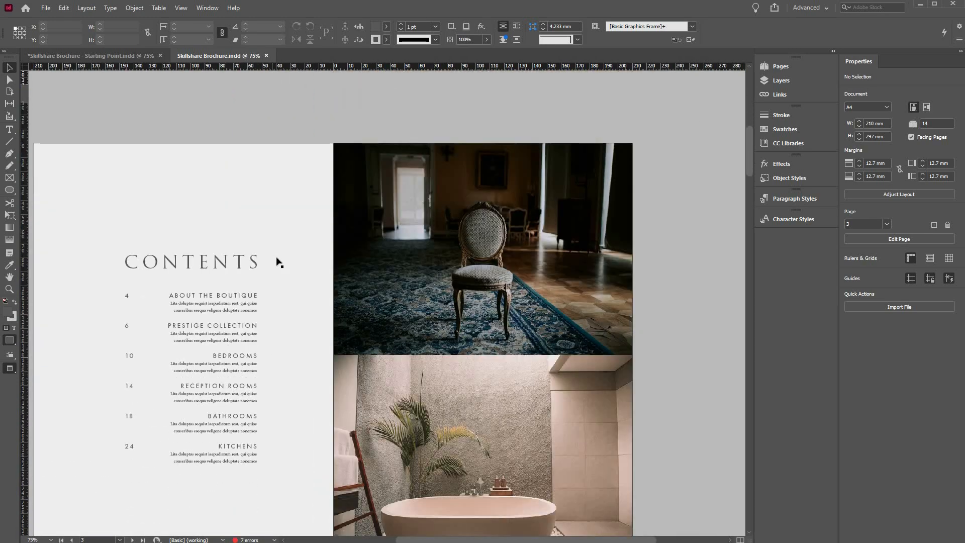
{"action": "scroll", "coordinate": [279, 287], "scroll_direction": "down", "scroll_amount": 3}
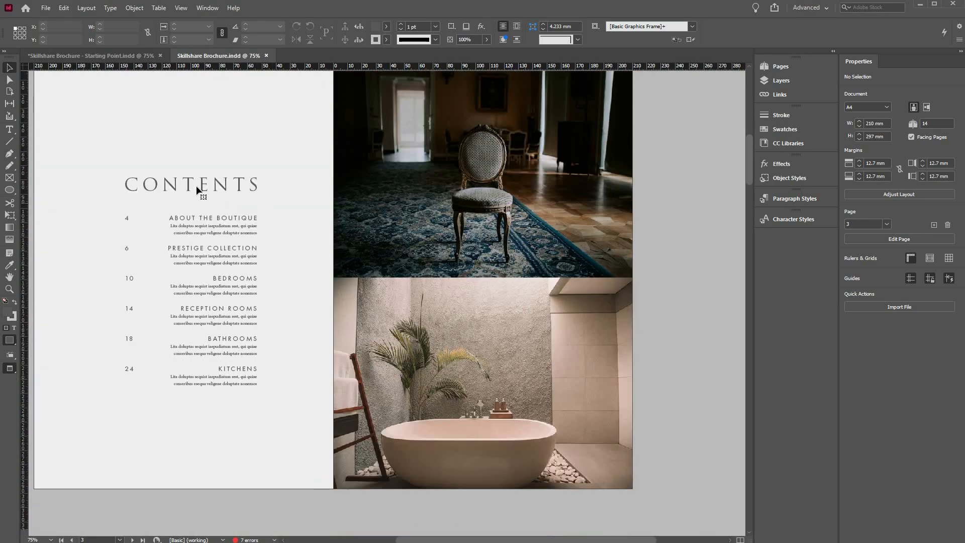
{"action": "left_click", "coordinate": [161, 185]}
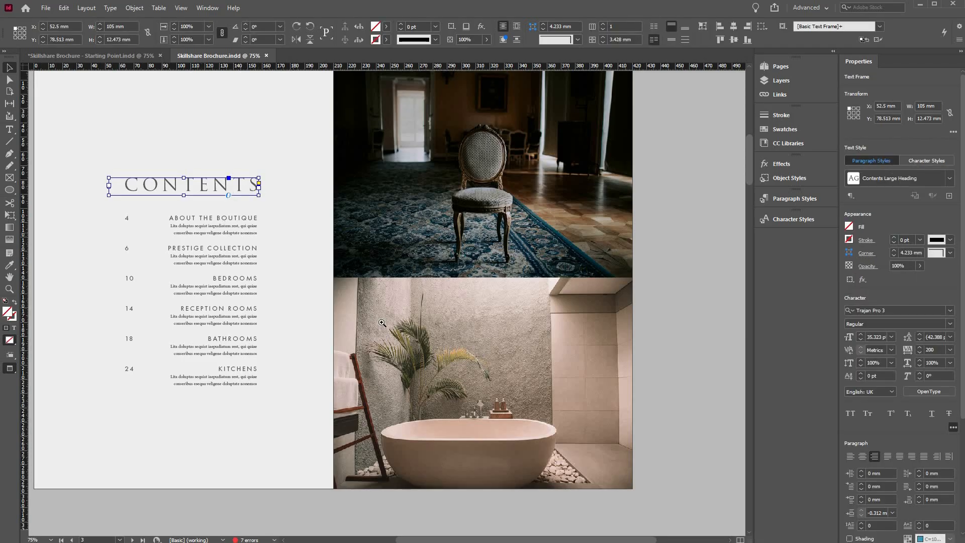
{"action": "left_click", "coordinate": [363, 304]}
{"action": "key", "text": "ctrl+equal"}
{"action": "key", "text": "ctrl+equal"}
{"action": "key", "text": "ctrl+equal"}
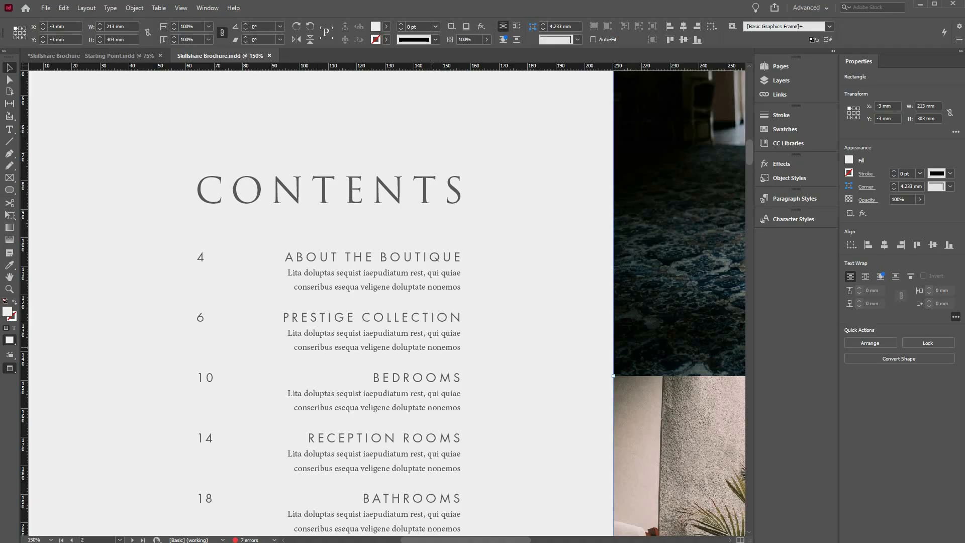
{"action": "key", "text": "ctrl+minus"}
{"action": "key", "text": "ctrl+minus"}
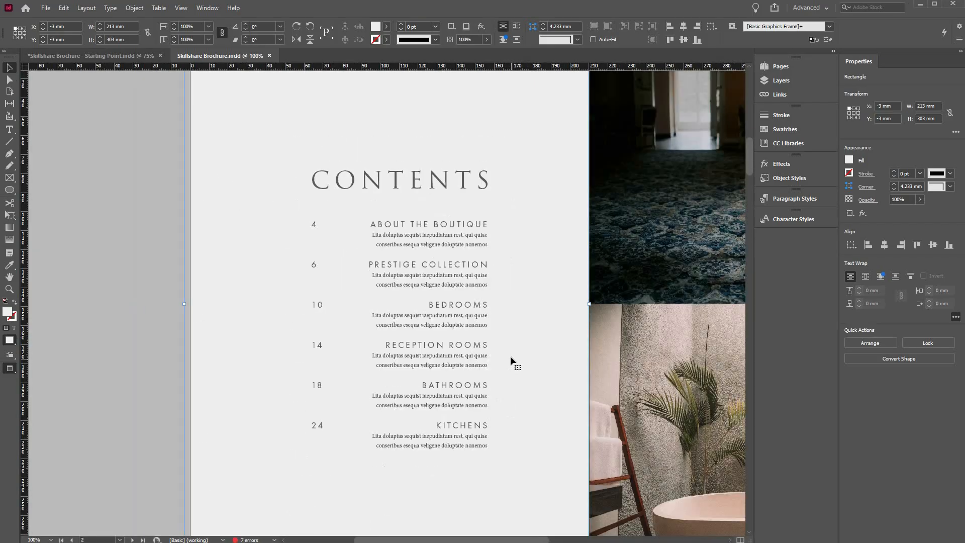
{"action": "key", "text": "ctrl+minus"}
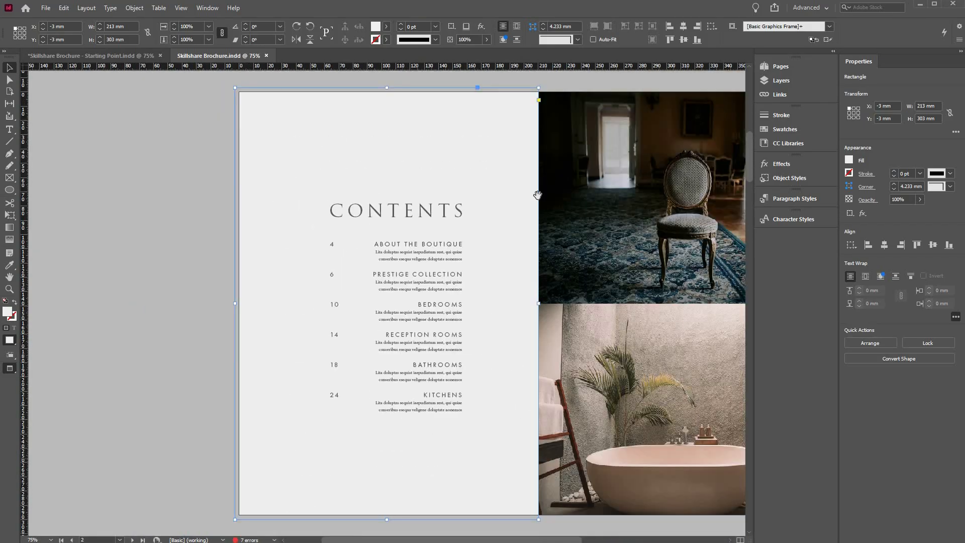
Step: Examine the font settings of the drop-cap body text on the spread following the contents, leaving nothing selected
{"action": "scroll", "coordinate": [557, 188], "scroll_direction": "down", "scroll_amount": 4}
{"action": "scroll", "coordinate": [557, 184], "scroll_direction": "down", "scroll_amount": 8}
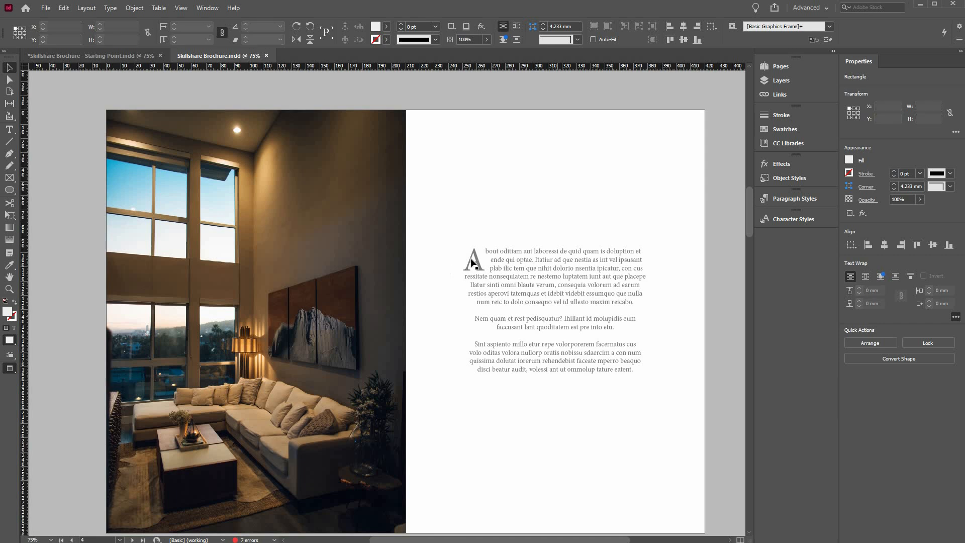
{"action": "key", "text": "ctrl+shift+a"}
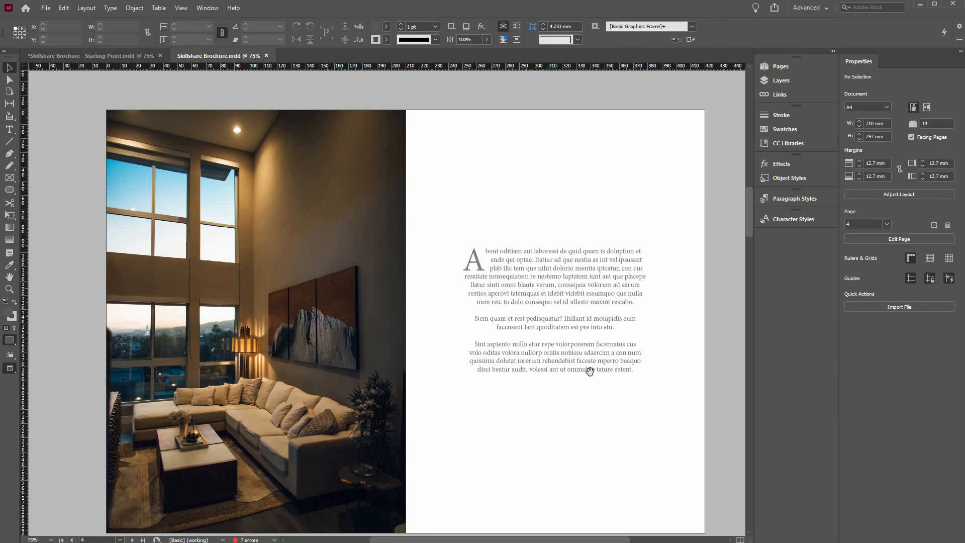
{"action": "scroll", "coordinate": [602, 386], "scroll_direction": "down", "scroll_amount": 1}
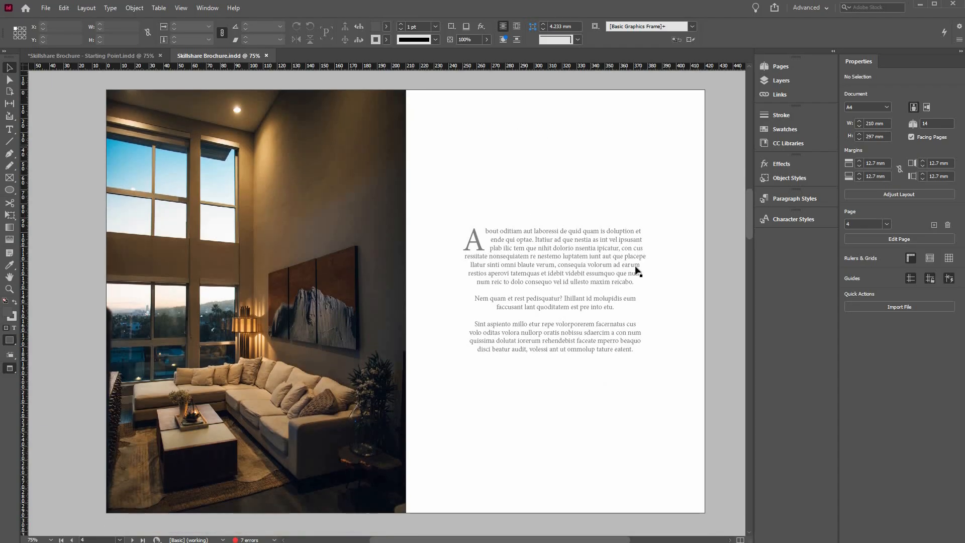
{"action": "left_click", "coordinate": [585, 340]}
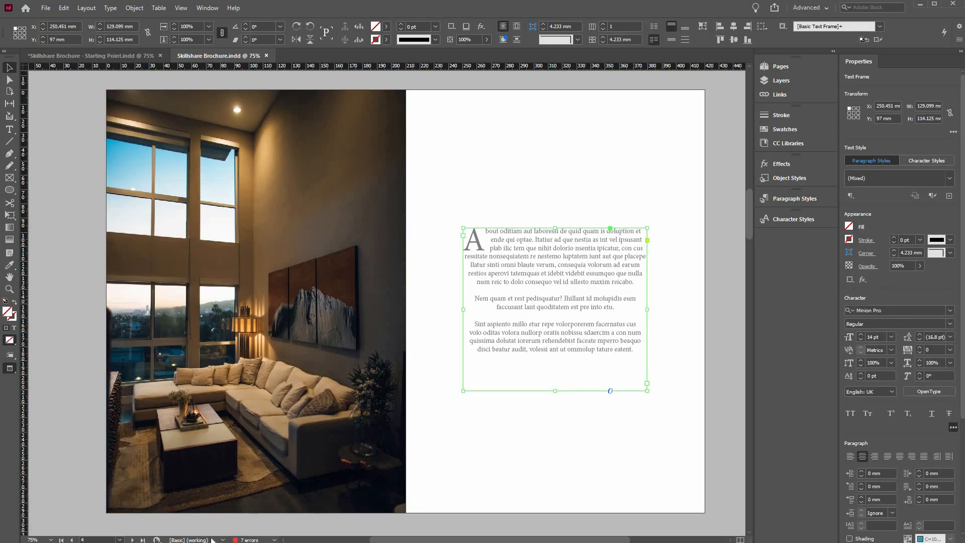
{"action": "left_click", "coordinate": [668, 303]}
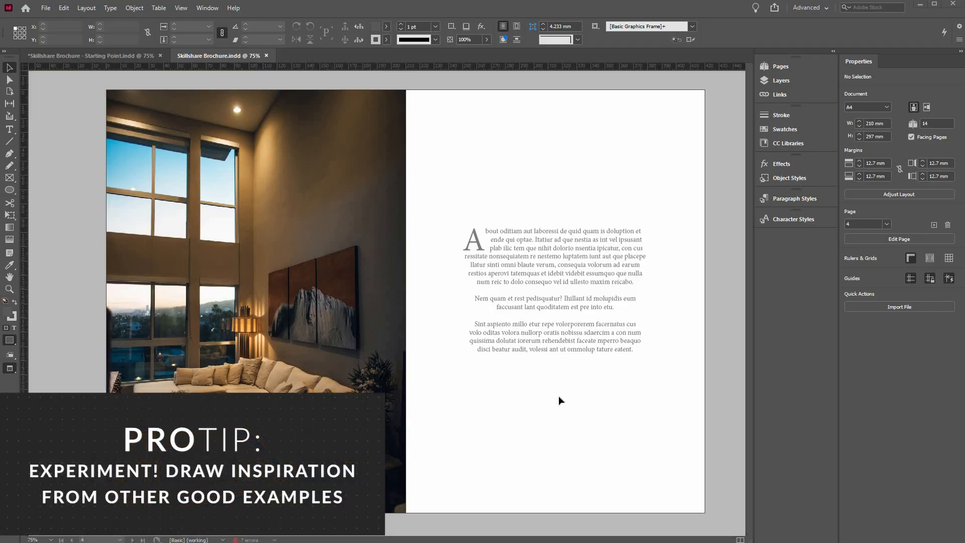
Step: Return to the fonts worksheet in Skillshare Brochure - Starting Point.indd and display its paragraph styles
{"action": "left_click", "coordinate": [109, 60]}
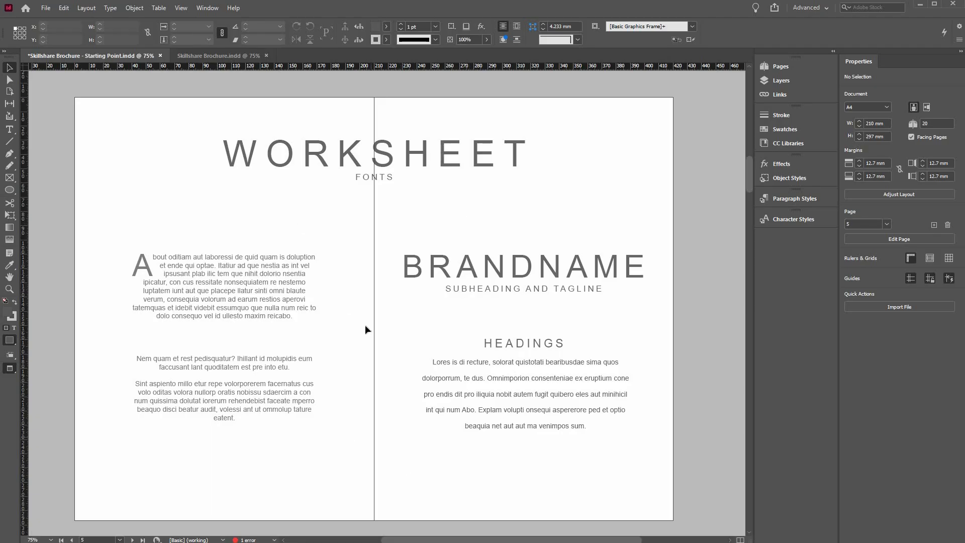
{"action": "key", "text": "space"}
{"action": "scroll", "coordinate": [349, 328], "scroll_direction": "right", "scroll_amount": 3}
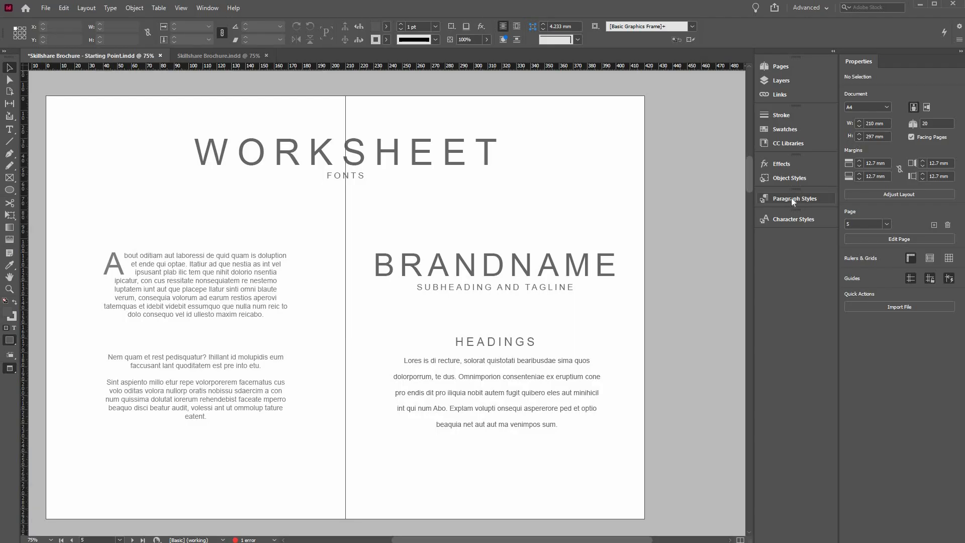
{"action": "left_click", "coordinate": [753, 200]}
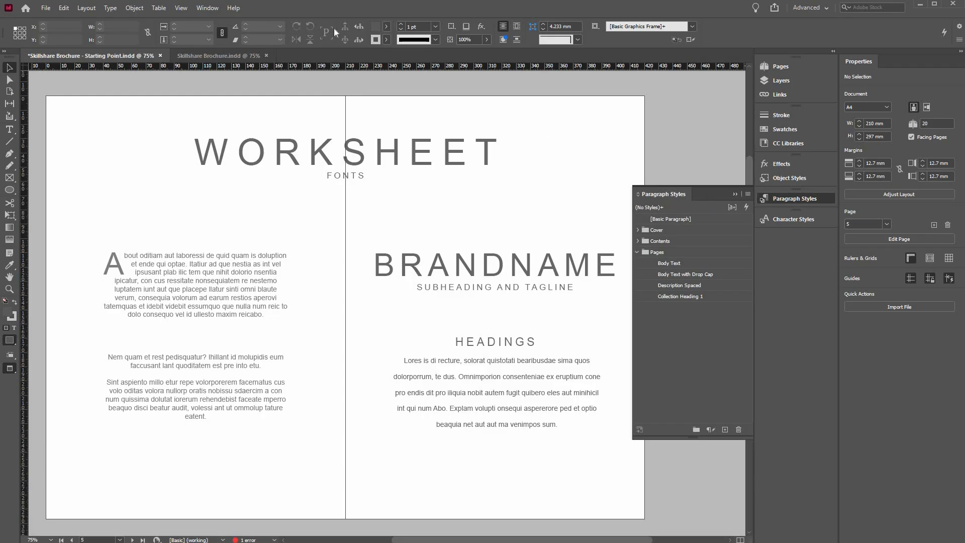
{"action": "left_click", "coordinate": [207, 8]}
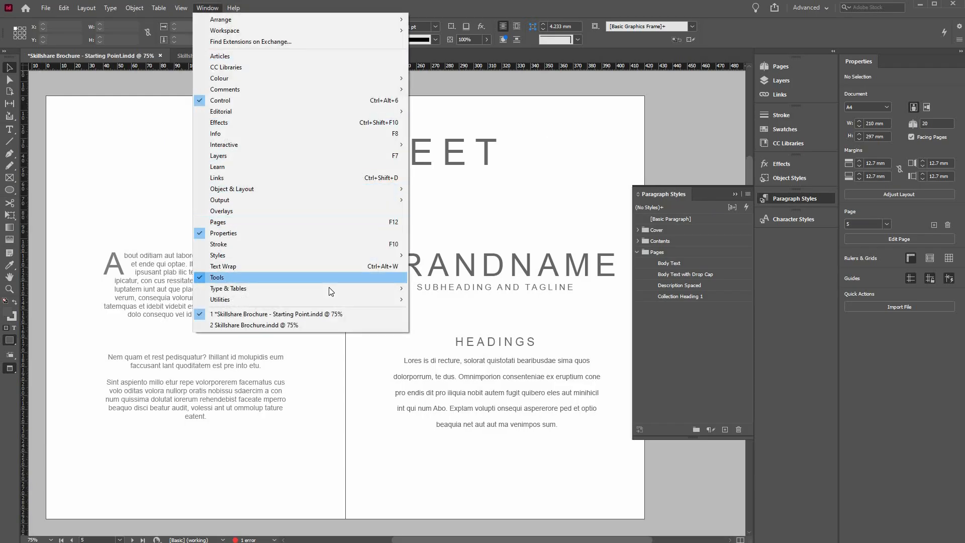
{"action": "mouse_move", "coordinate": [331, 291]}
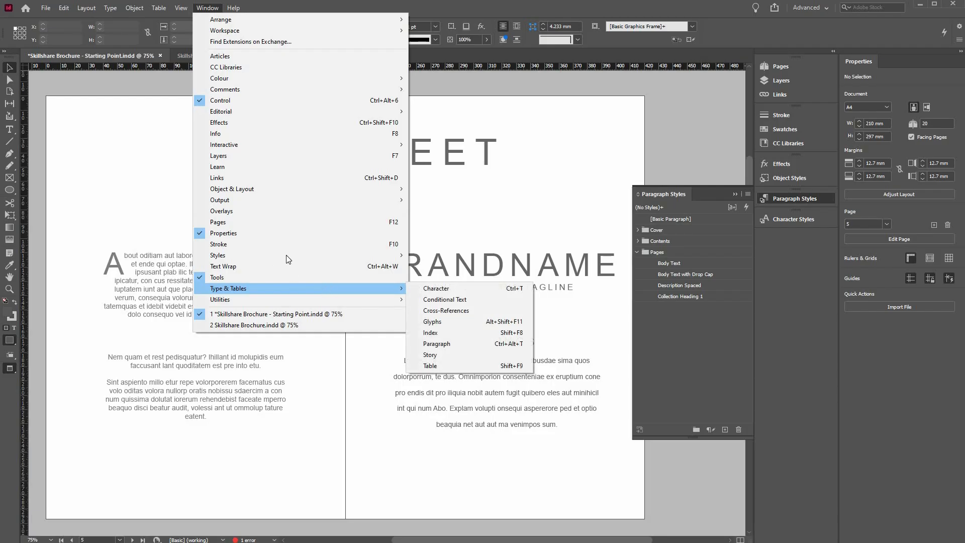
{"action": "mouse_move", "coordinate": [291, 256]}
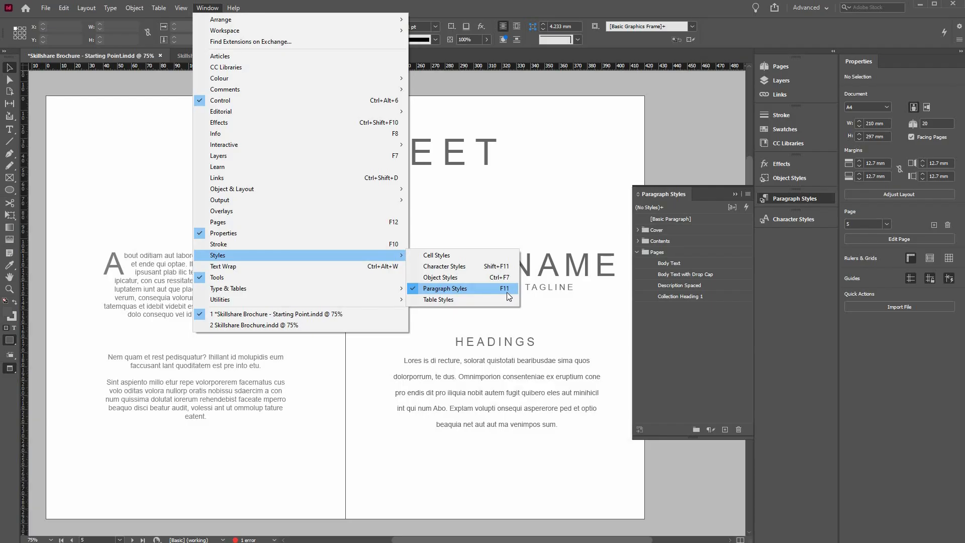
{"action": "left_click", "coordinate": [737, 350]}
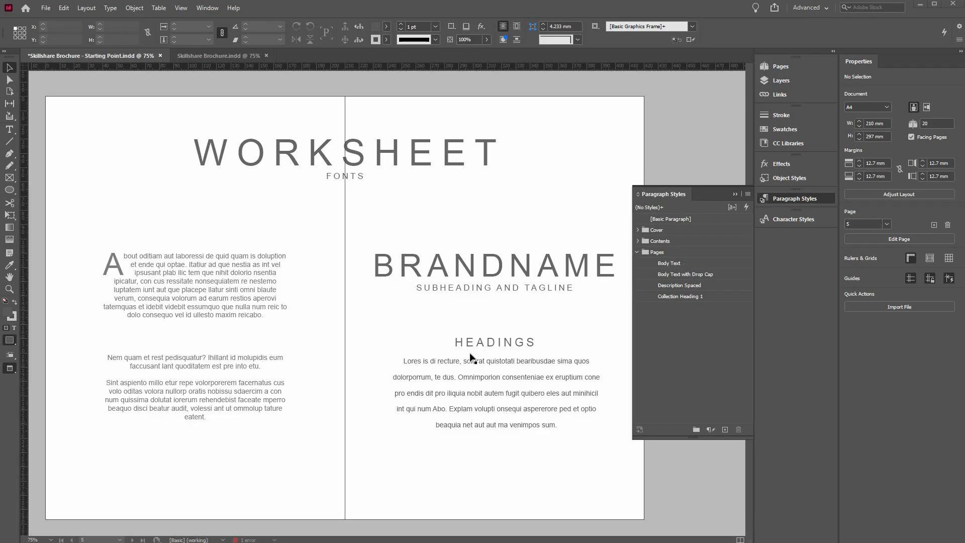
Step: Examine the basic character formats of the Description Spaced paragraph style applied to the text under HEADINGS, leaving nothing selected
{"action": "left_click", "coordinate": [439, 390]}
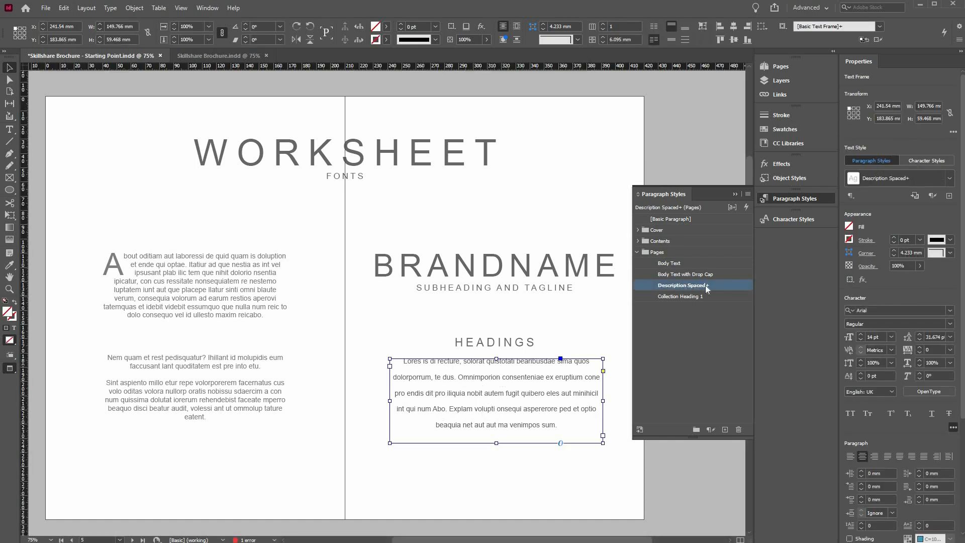
{"action": "mouse_move", "coordinate": [723, 286]}
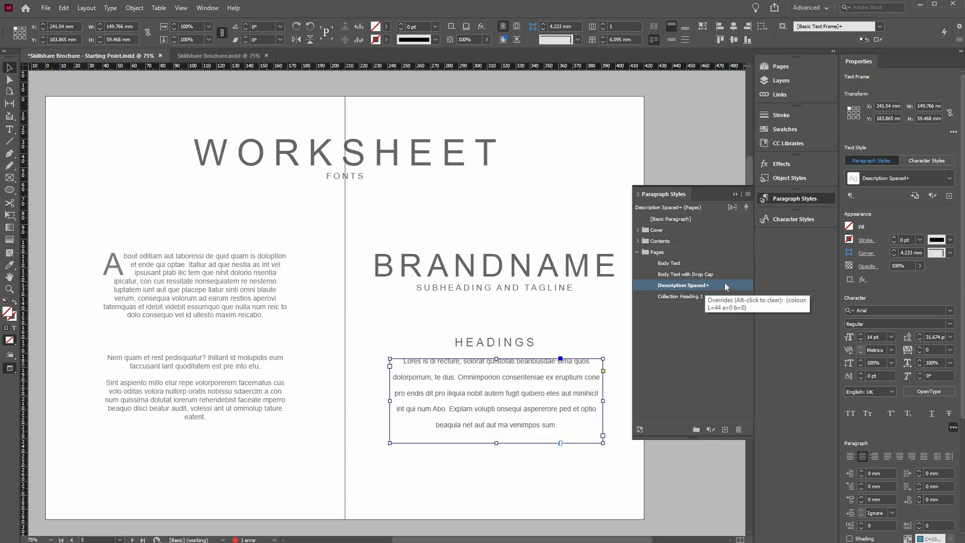
{"action": "double_click", "coordinate": [725, 285]}
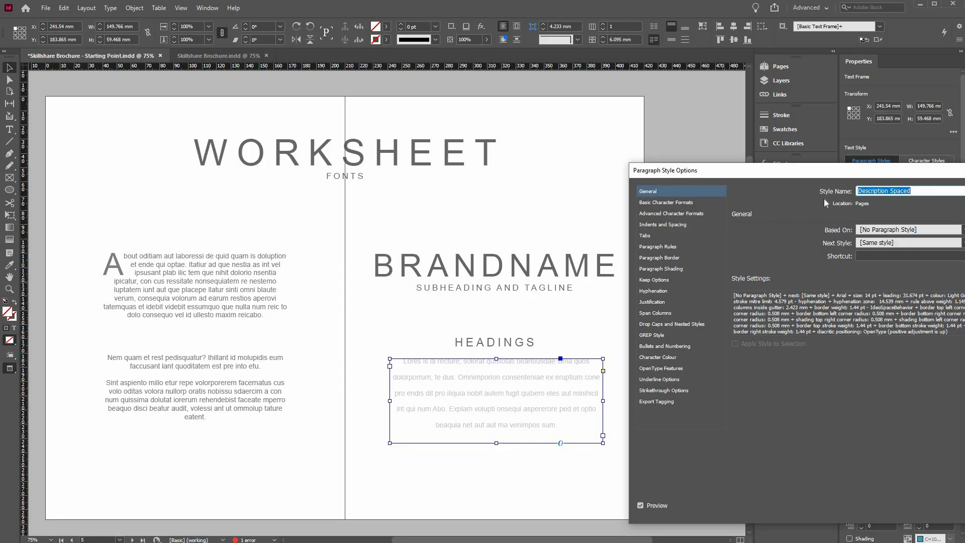
{"action": "left_click", "coordinate": [666, 203]}
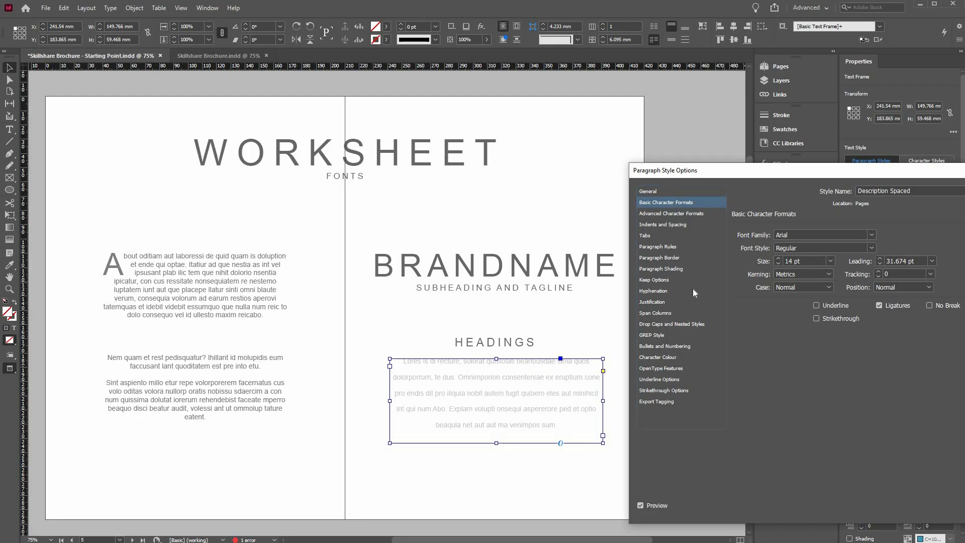
{"action": "key", "text": "Return"}
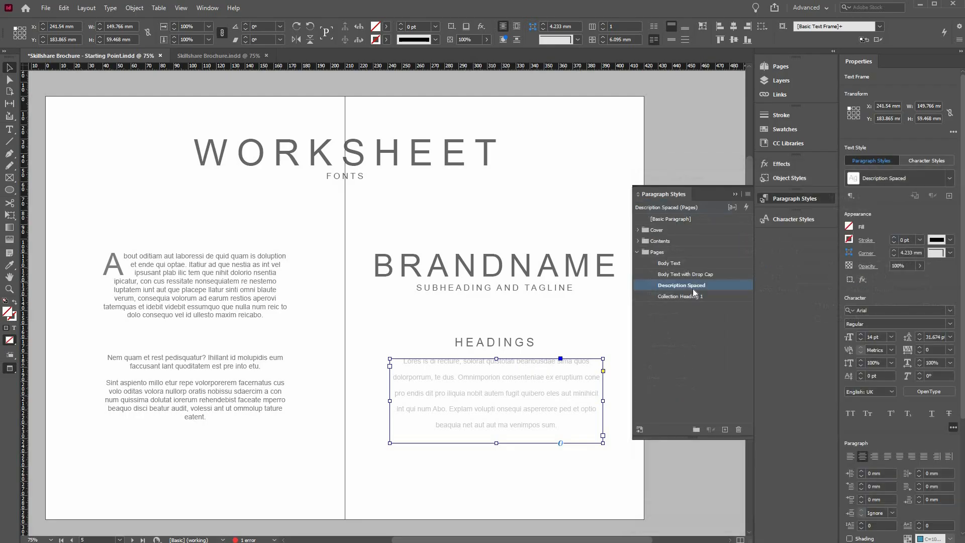
{"action": "left_click", "coordinate": [618, 352]}
{"action": "key", "text": "ctrl+shift+a"}
Step: Switch to Skillshare Brochure.indd and check which paragraph styles the drop-cap paragraph and the paragraphs below it use
{"action": "left_click", "coordinate": [226, 57]}
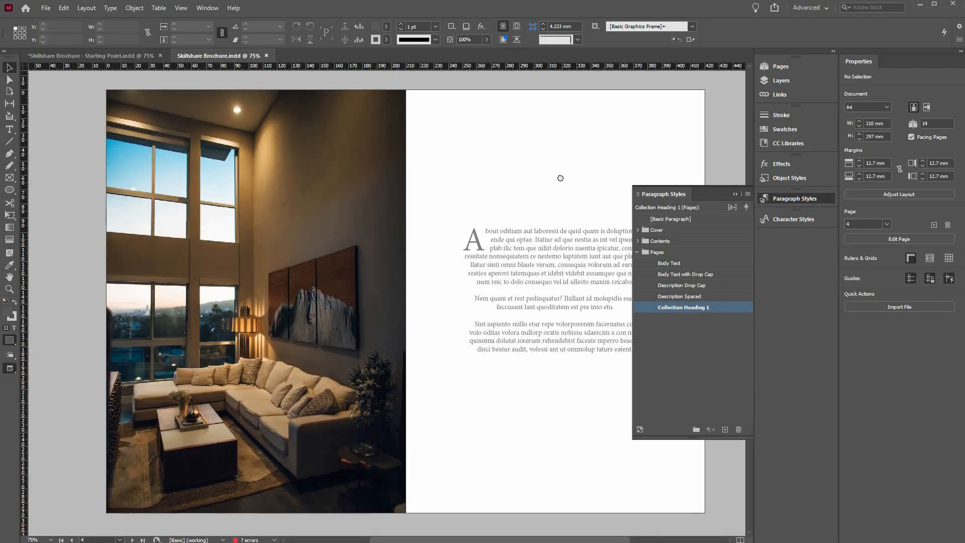
{"action": "scroll", "coordinate": [523, 254], "scroll_direction": "right", "scroll_amount": 2}
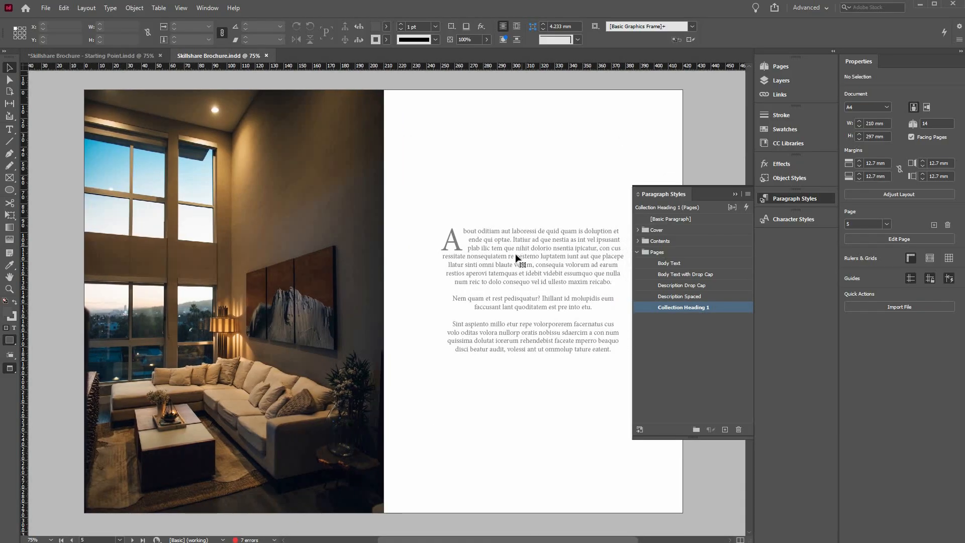
{"action": "double_click", "coordinate": [517, 257]}
{"action": "left_click_drag", "start_coordinate": [614, 282], "coordinate": [441, 230]}
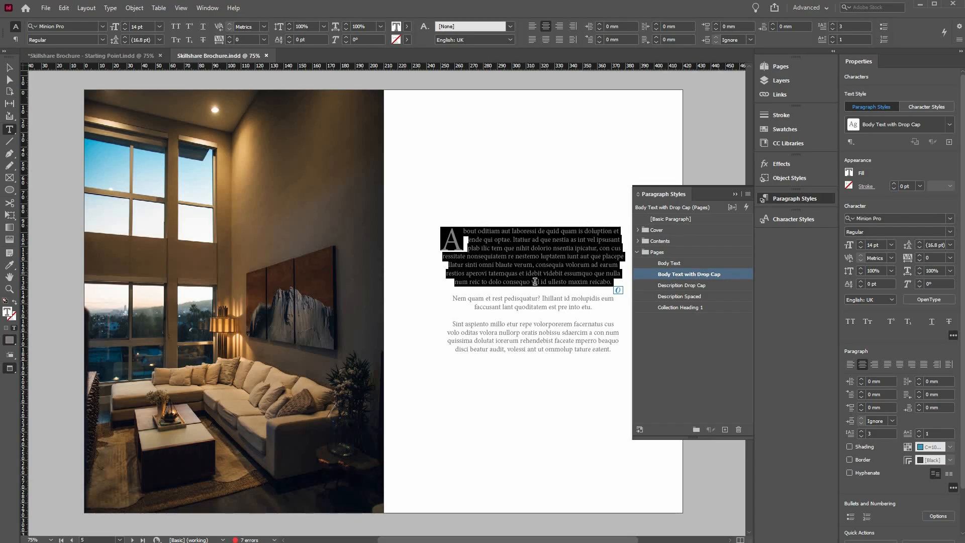
{"action": "left_click_drag", "start_coordinate": [452, 296], "coordinate": [485, 308]}
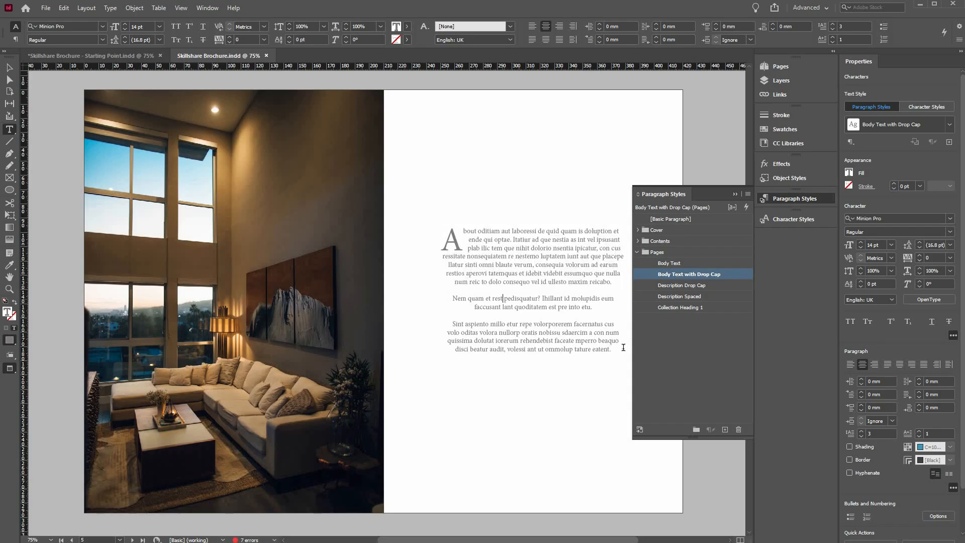
{"action": "left_click", "coordinate": [674, 264]}
{"action": "key", "text": "ctrl+shift+End"}
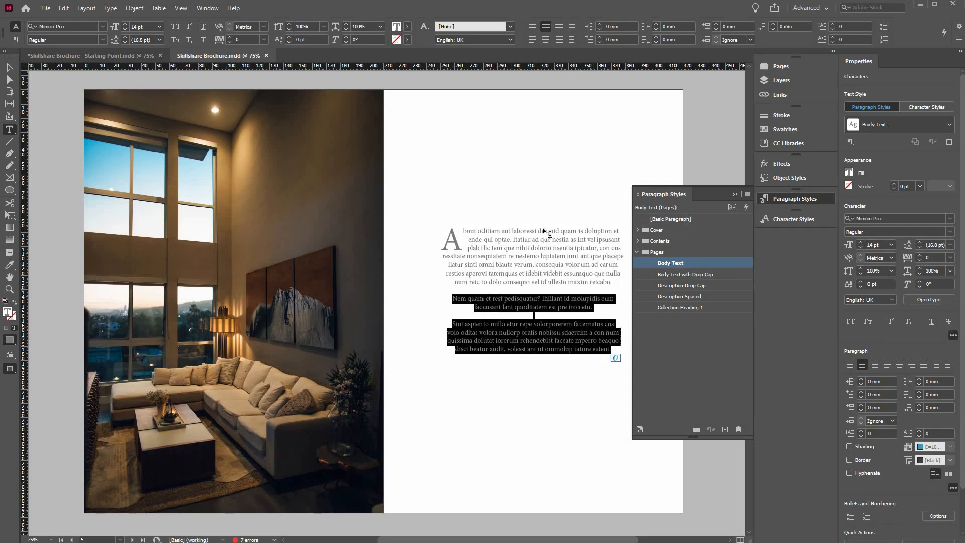
Step: Check the paragraph styles applied to the CONTENTS heading and the ABOUT THE BOUTIQUE title on the contents page
{"action": "scroll", "coordinate": [543, 231], "scroll_direction": "up", "scroll_amount": 5}
{"action": "scroll", "coordinate": [273, 224], "scroll_direction": "up", "scroll_amount": 5}
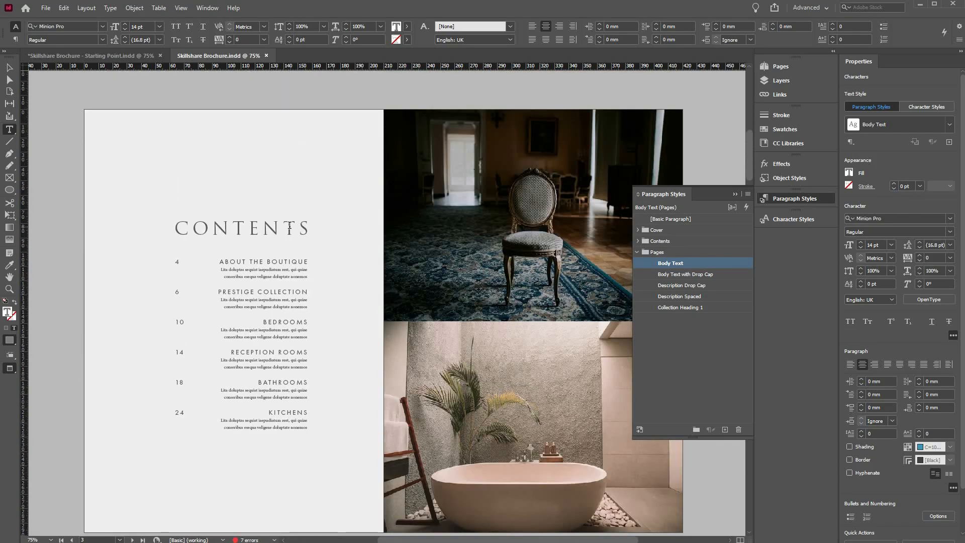
{"action": "left_click", "coordinate": [283, 229]}
{"action": "key", "text": "shift+Left"}
{"action": "key", "text": "shift+Left"}
{"action": "key", "text": "shift+Left"}
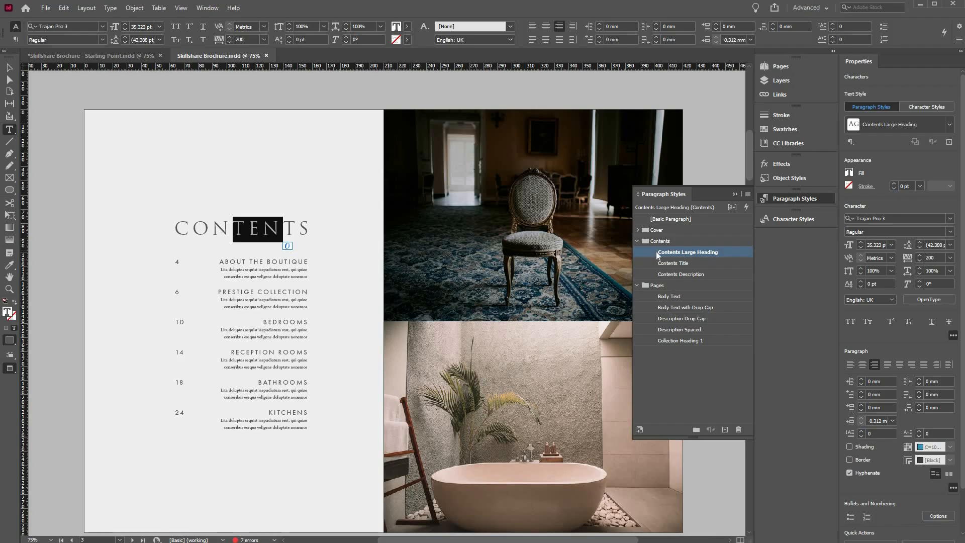
{"action": "left_click", "coordinate": [264, 261]}
{"action": "left_click", "coordinate": [266, 262], "text": "shift"}
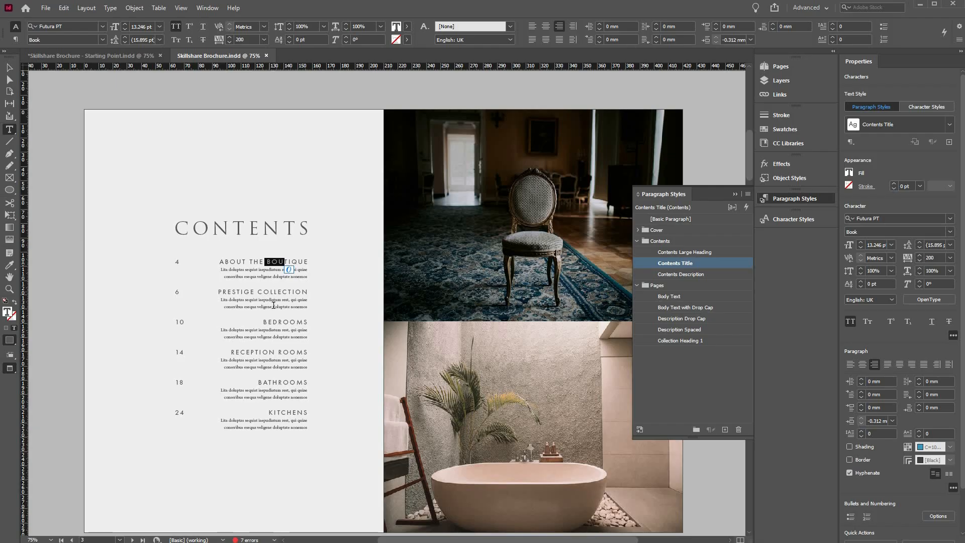
Step: Check the paragraph style of the description under PRESTIGE COLLECTION, leaving nothing selected
{"action": "left_click", "coordinate": [271, 291]}
{"action": "left_click", "coordinate": [678, 276]}
{"action": "key", "text": "shift+Left"}
{"action": "key", "text": "shift+Left"}
{"action": "key", "text": "shift+Left"}
{"action": "key", "text": "shift+Left"}
{"action": "key", "text": "shift+Left"}
{"action": "key", "text": "shift+Left"}
{"action": "key", "text": "shift+Left"}
{"action": "key", "text": "shift+Left"}
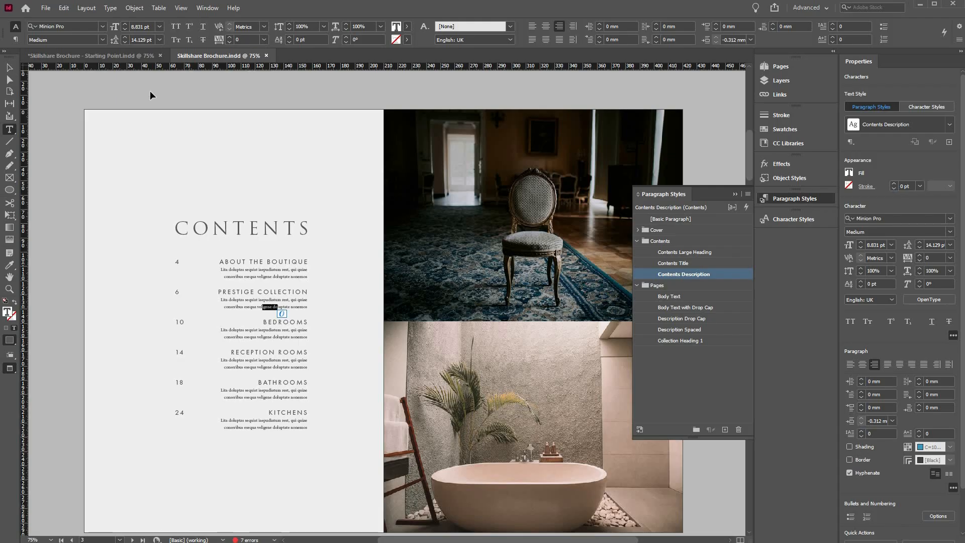
{"action": "key", "text": "Escape"}
{"action": "key", "text": "ctrl+shift+a"}
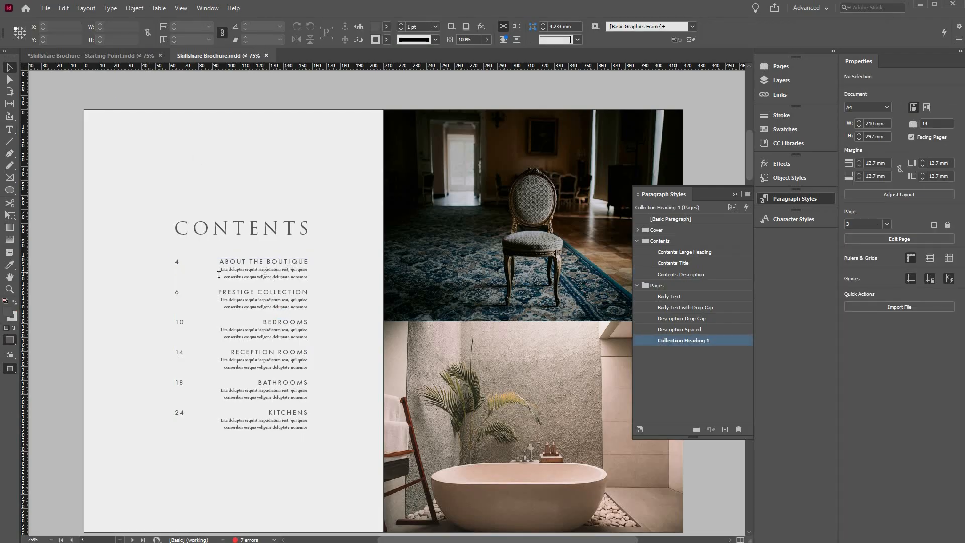
Step: Select the description under ABOUT THE BOUTIQUE and the one under PRESTIGE COLLECTION in turn to compare their formatting
{"action": "left_click", "coordinate": [300, 273]}
{"action": "double_click", "coordinate": [308, 274]}
{"action": "left_click_drag", "start_coordinate": [220, 270], "coordinate": [308, 277]}
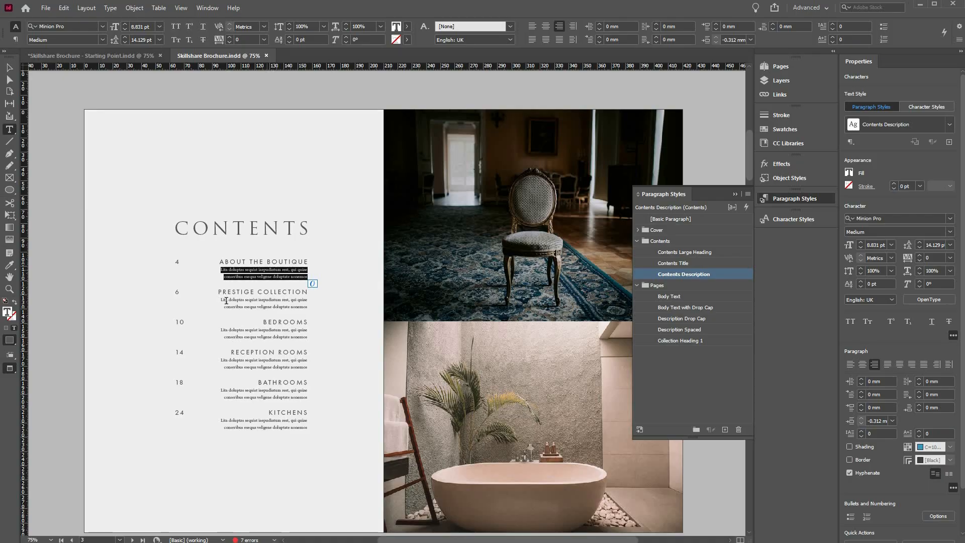
{"action": "left_click", "coordinate": [327, 313]}
{"action": "left_click_drag", "start_coordinate": [220, 300], "coordinate": [308, 307]}
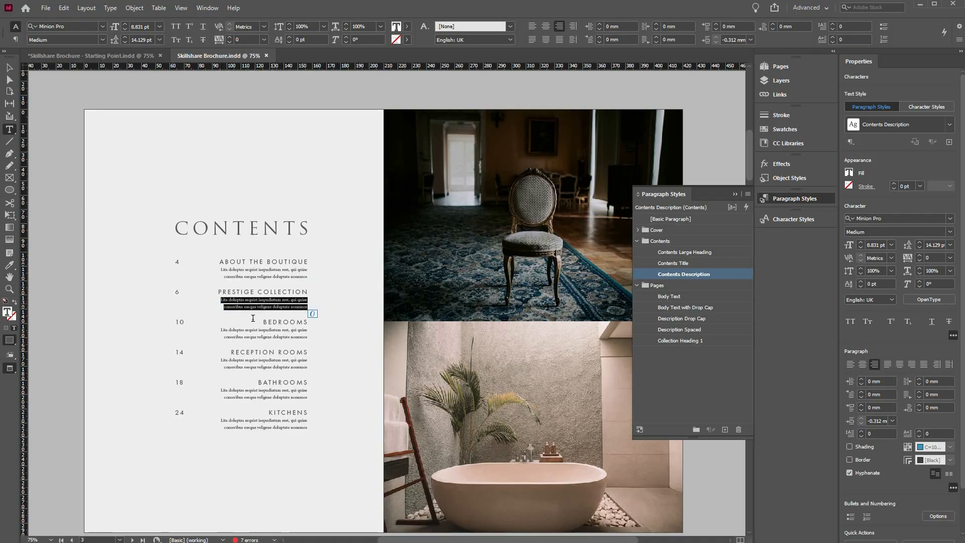
Step: Try copying the PRESTIGE COLLECTION description's formatting onto the BEDROOMS description with the Eyedropper, undo it and deselect everything
{"action": "left_click", "coordinate": [9, 265]}
{"action": "left_click", "coordinate": [238, 300]}
{"action": "left_click_drag", "start_coordinate": [221, 330], "coordinate": [304, 340]}
{"action": "key", "text": "ctrl+z"}
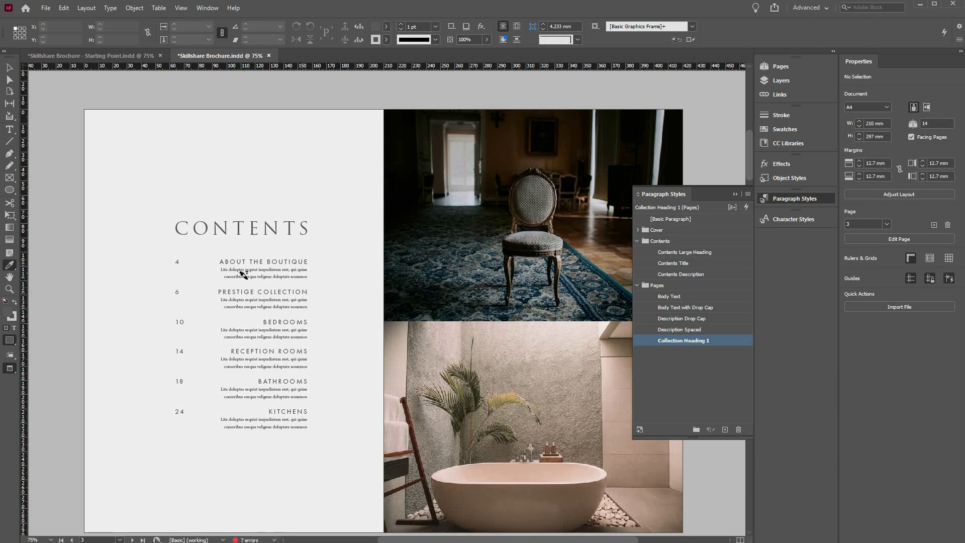
{"action": "key", "text": "ctrl+z"}
{"action": "left_click", "coordinate": [9, 68]}
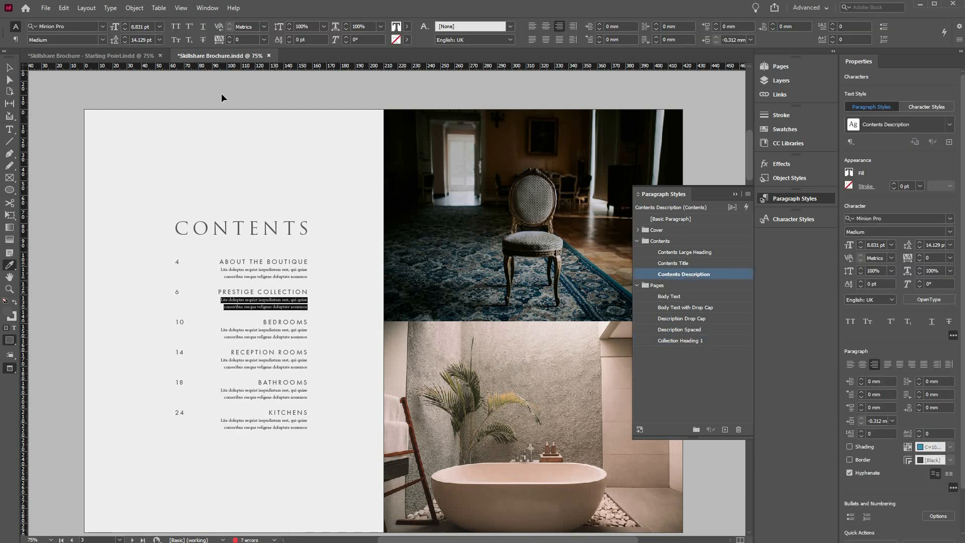
{"action": "key", "text": "ctrl+shift+a"}
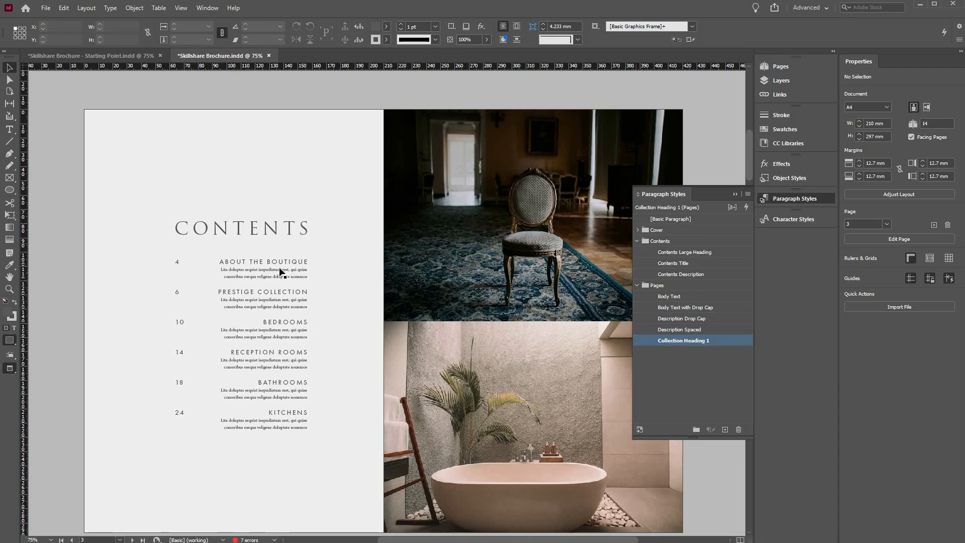
Step: Try font sizes of 11 pt and 8 pt in the Contents Description paragraph style, leaving nothing selected
{"action": "double_click", "coordinate": [319, 275]}
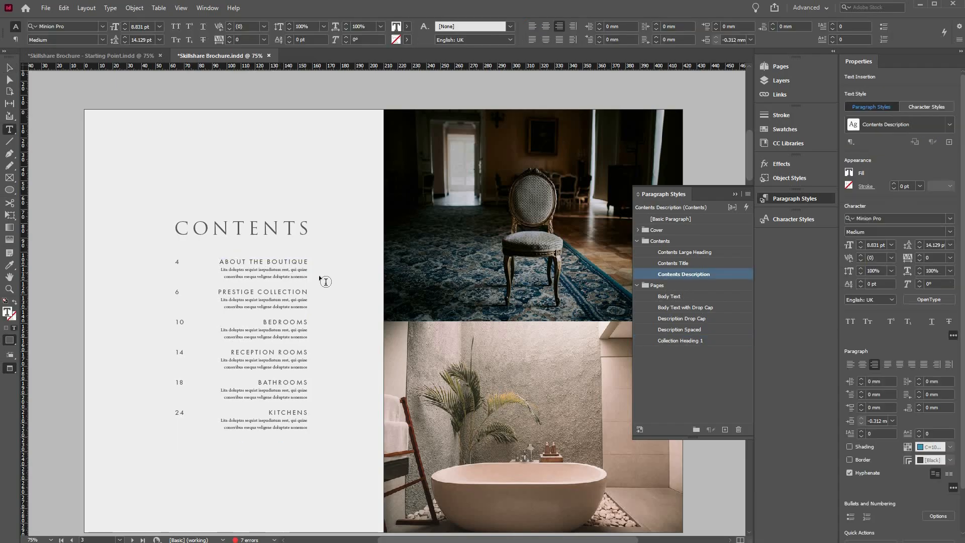
{"action": "triple_click", "coordinate": [306, 275]}
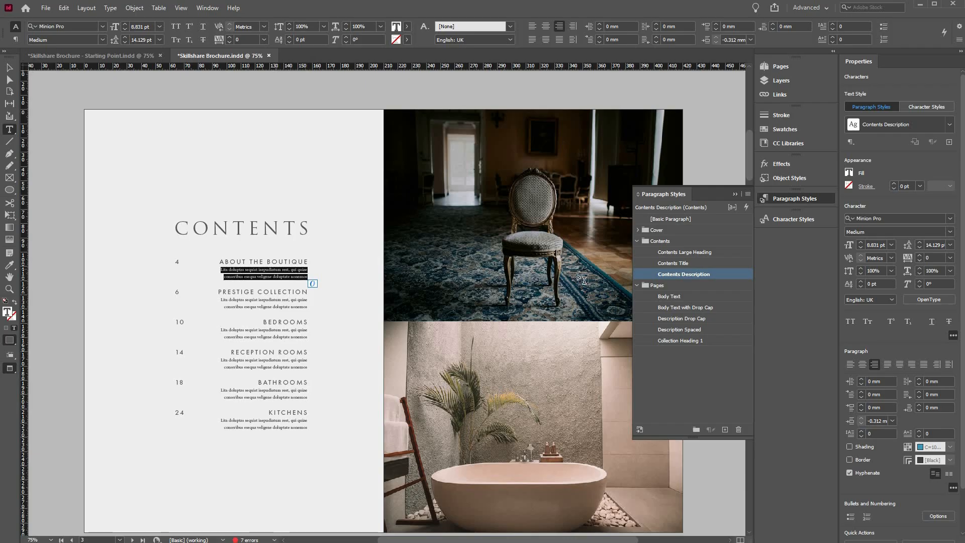
{"action": "double_click", "coordinate": [716, 274]}
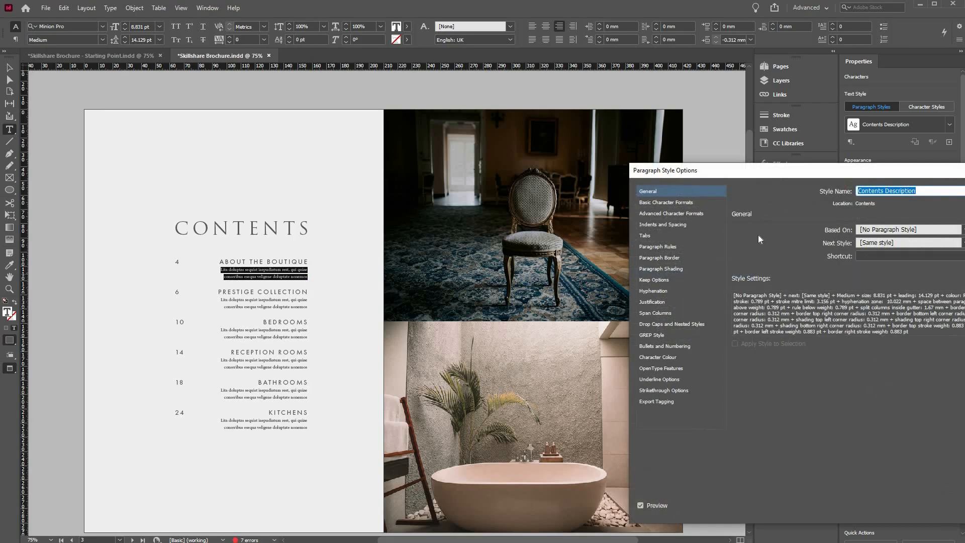
{"action": "left_click", "coordinate": [681, 202]}
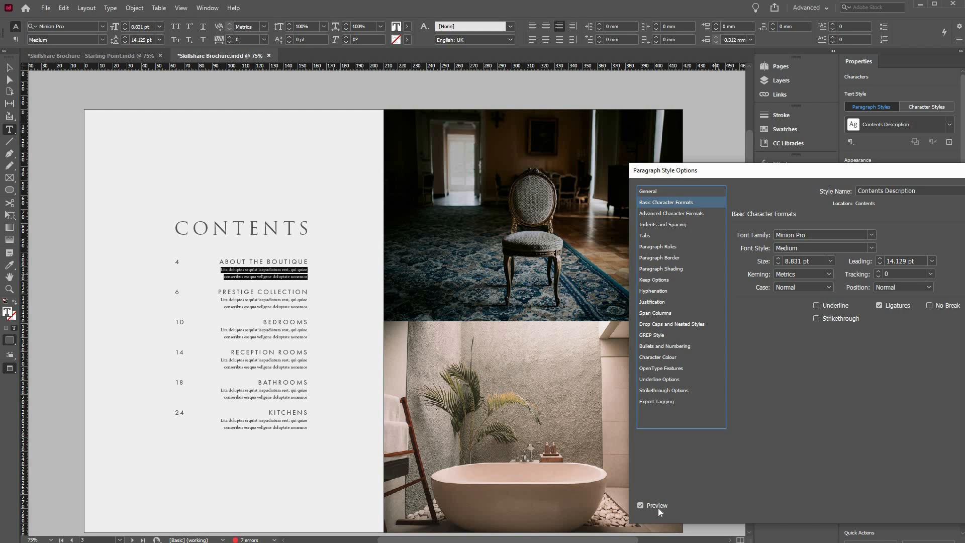
{"action": "left_click", "coordinate": [779, 259]}
{"action": "left_click", "coordinate": [778, 259]}
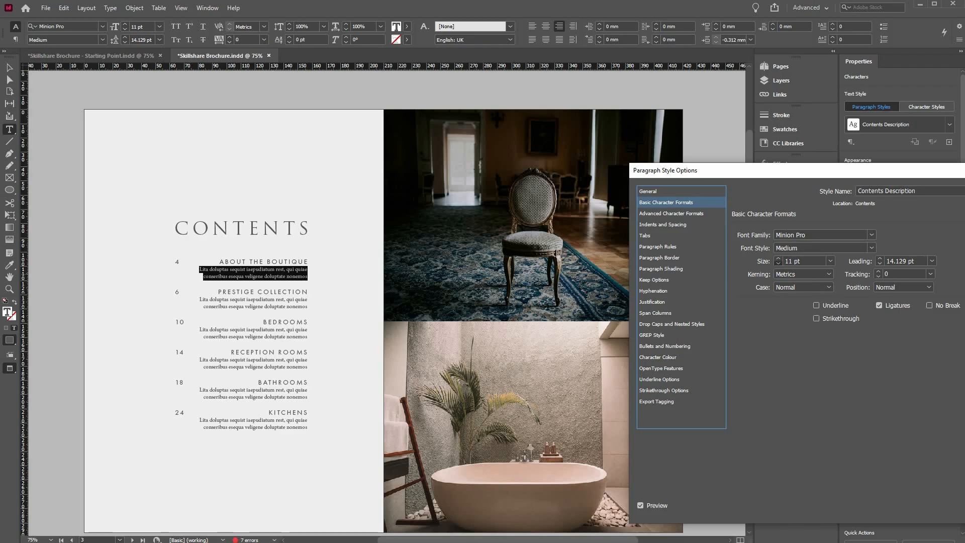
{"action": "key", "text": "Down"}
{"action": "key", "text": "Down"}
{"action": "key", "text": "Down"}
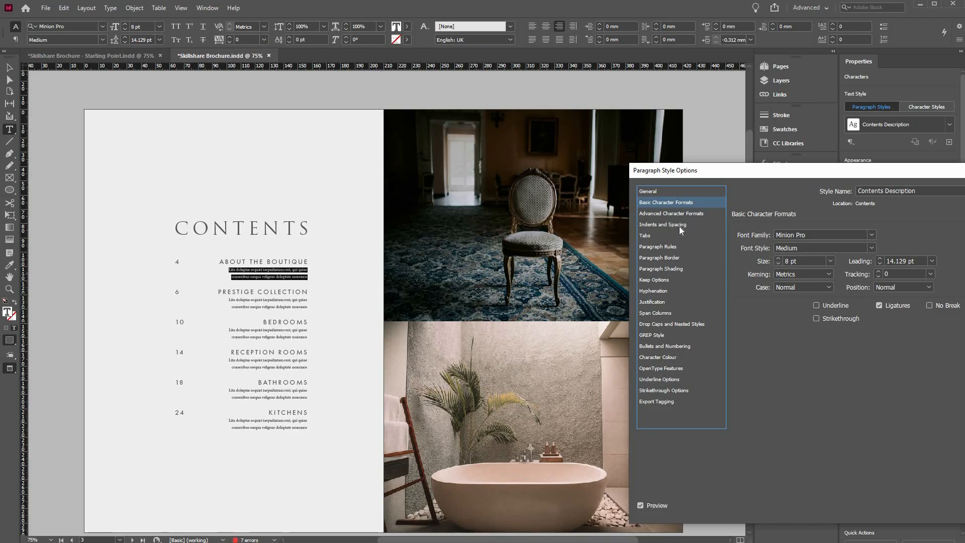
{"action": "key", "text": "Return"}
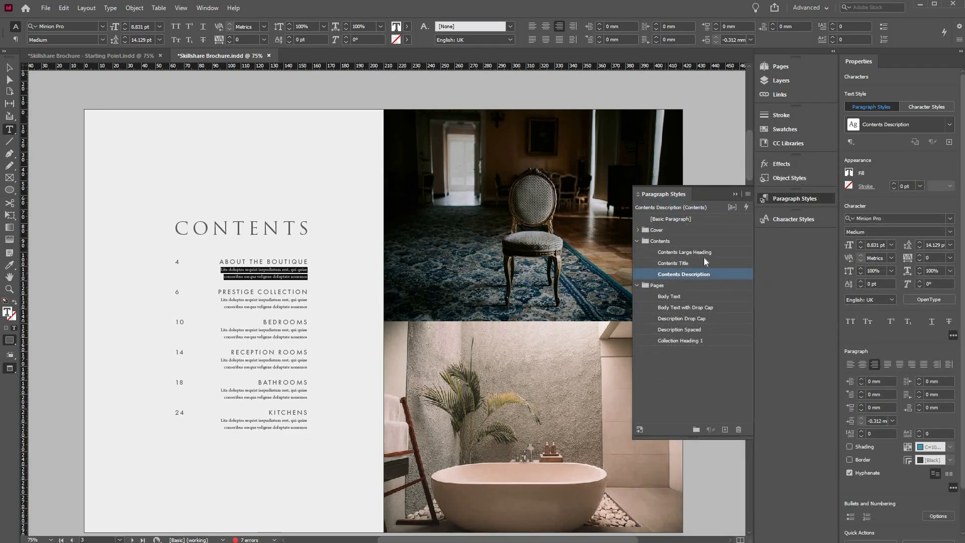
{"action": "key", "text": "Escape"}
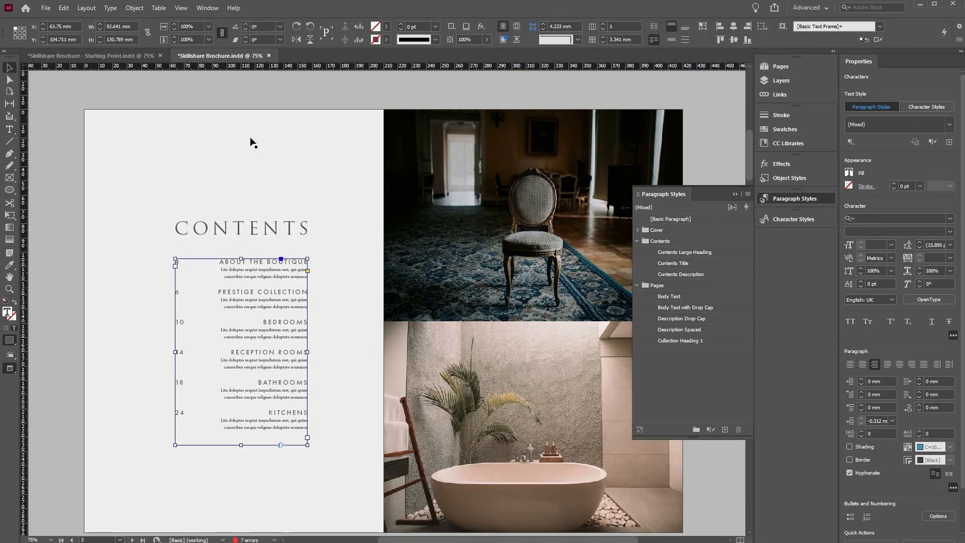
{"action": "left_click", "coordinate": [256, 145]}
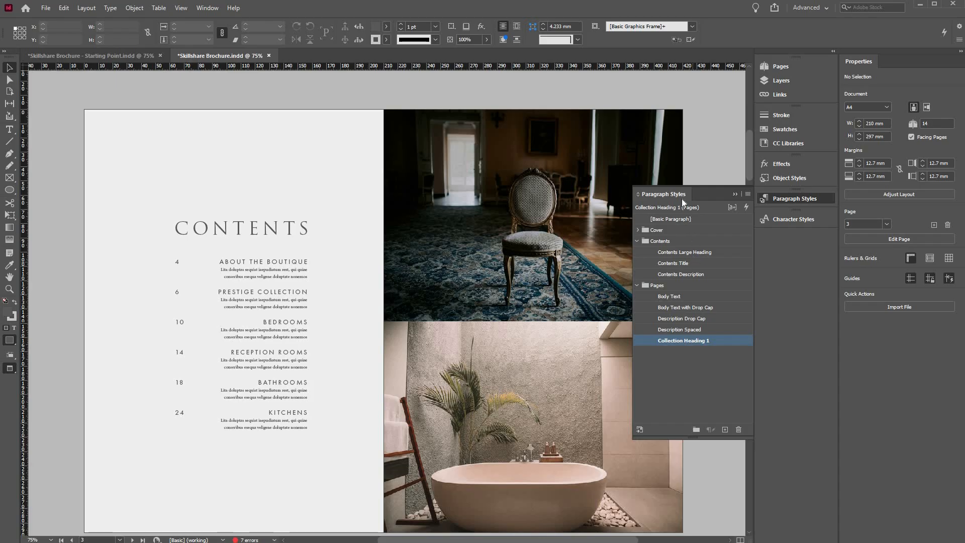
Step: Try smaller and larger font sizes in the Contents Title paragraph style, ending at 14 pt
{"action": "double_click", "coordinate": [674, 263]}
{"action": "key", "text": "Down"}
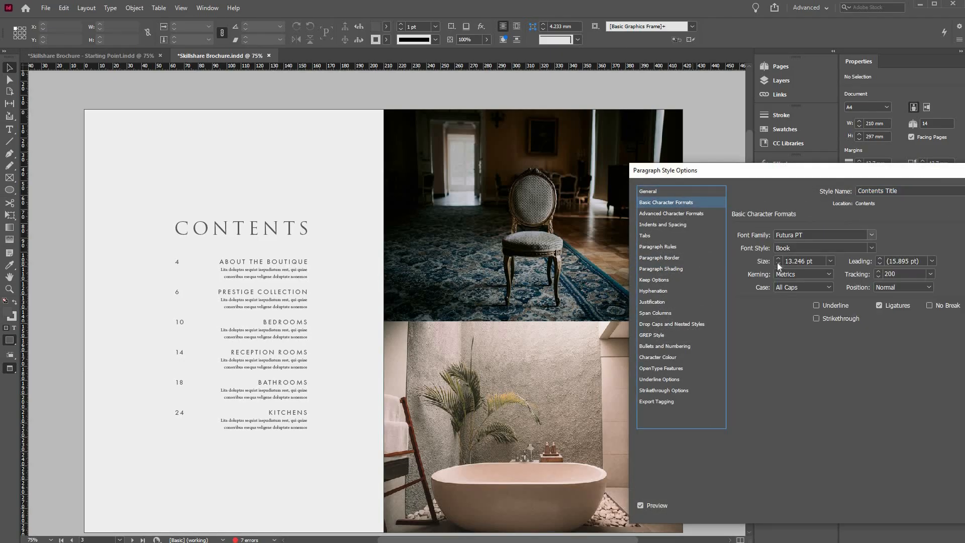
{"action": "left_click", "coordinate": [778, 263]}
{"action": "left_click", "coordinate": [777, 263]}
{"action": "left_click", "coordinate": [778, 263]}
{"action": "left_click", "coordinate": [778, 263]}
{"action": "left_click", "coordinate": [777, 259]}
{"action": "left_click", "coordinate": [777, 259]}
{"action": "left_click", "coordinate": [778, 258]}
{"action": "left_click", "coordinate": [778, 259]}
{"action": "left_click", "coordinate": [778, 259]}
Step: Look through the formatting categories of the Contents Title paragraph style, returning to its basic character formats
{"action": "key", "text": "Down"}
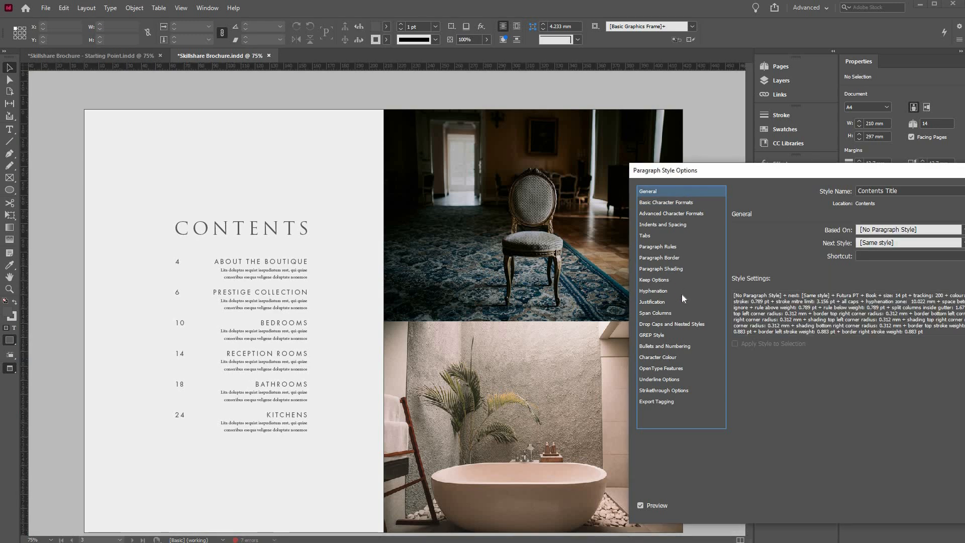
{"action": "key", "text": "Down"}
{"action": "key", "text": "Down"}
{"action": "key", "text": "Down"}
{"action": "key", "text": "Down"}
{"action": "key", "text": "Down"}
{"action": "key", "text": "Down"}
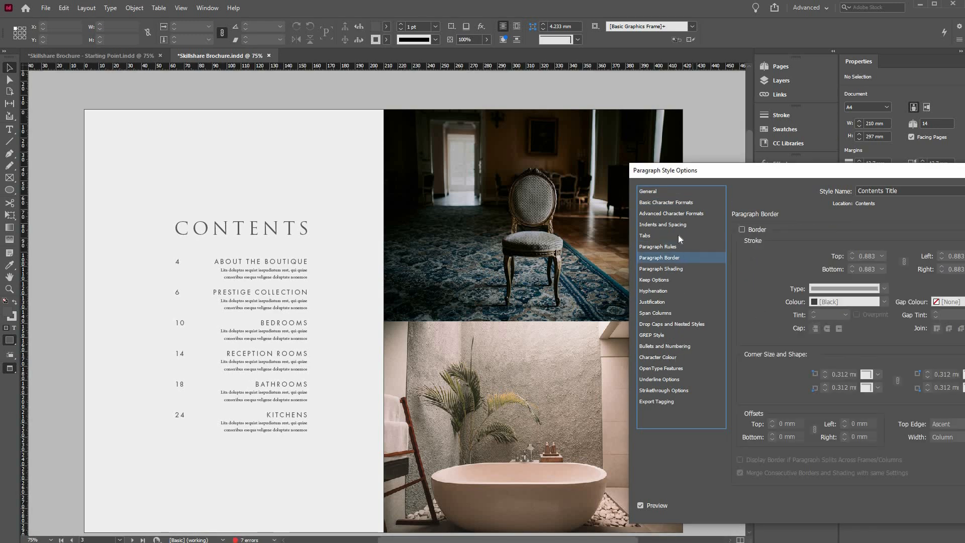
{"action": "key", "text": "Up"}
{"action": "key", "text": "Up"}
{"action": "key", "text": "Up"}
{"action": "key", "text": "Up"}
{"action": "key", "text": "Up"}
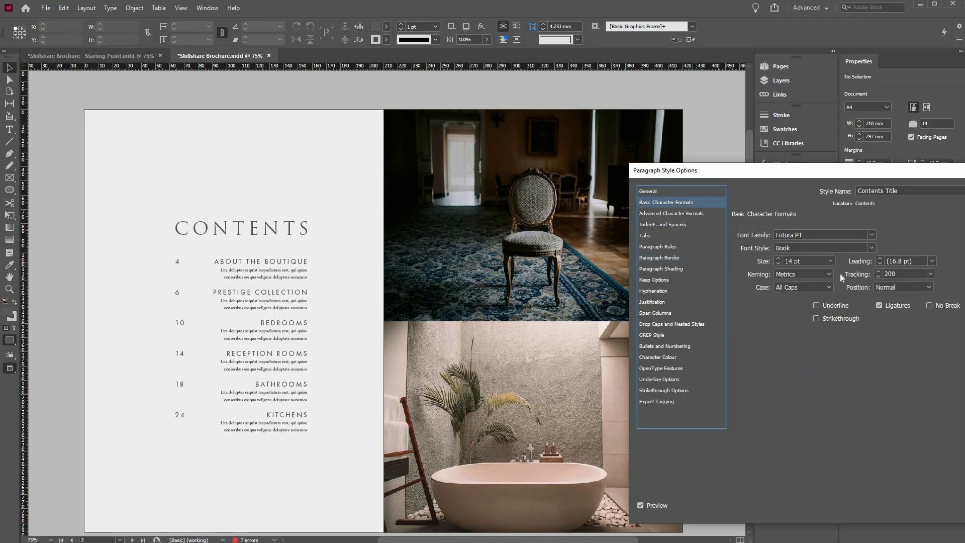
Step: Try wider tracking in the Contents Title paragraph style, view its character colour settings and close the style options
{"action": "left_click", "coordinate": [879, 271]}
{"action": "left_click", "coordinate": [879, 270]}
{"action": "left_click", "coordinate": [880, 271]}
{"action": "left_click", "coordinate": [879, 270]}
{"action": "left_click", "coordinate": [879, 270]}
{"action": "left_click", "coordinate": [880, 271]}
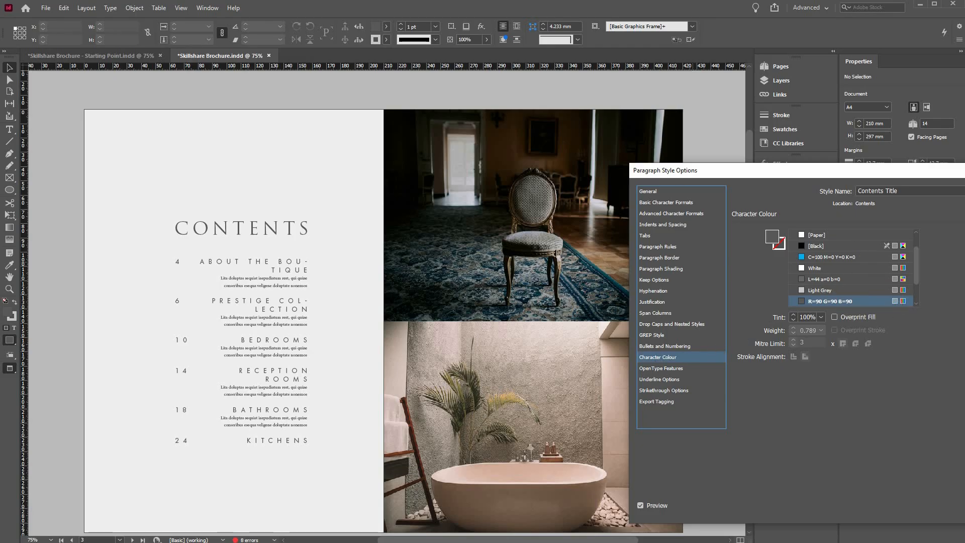
{"action": "key", "text": "Return"}
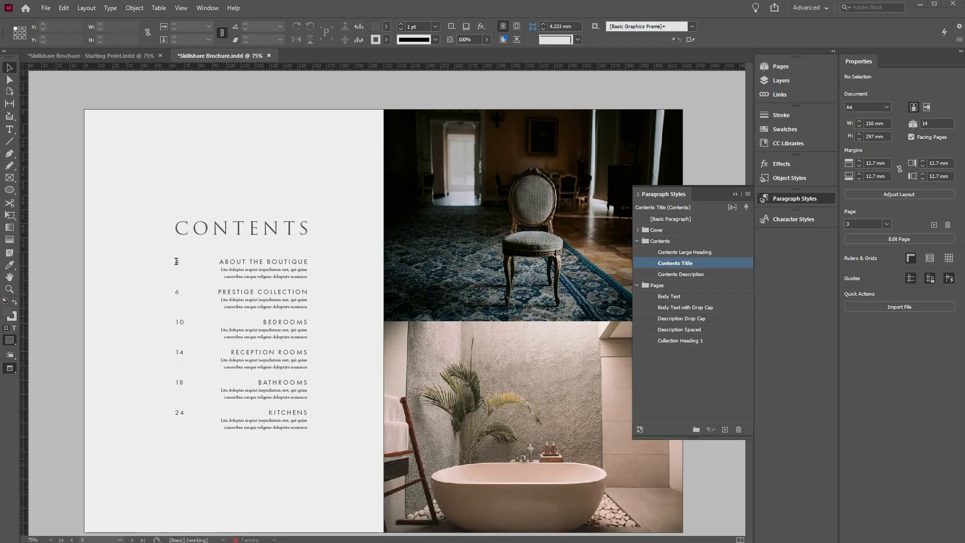
Step: Check the paragraph style of the first entry title on the contents page, leaving nothing selected
{"action": "double_click", "coordinate": [230, 262]}
{"action": "triple_click", "coordinate": [293, 262]}
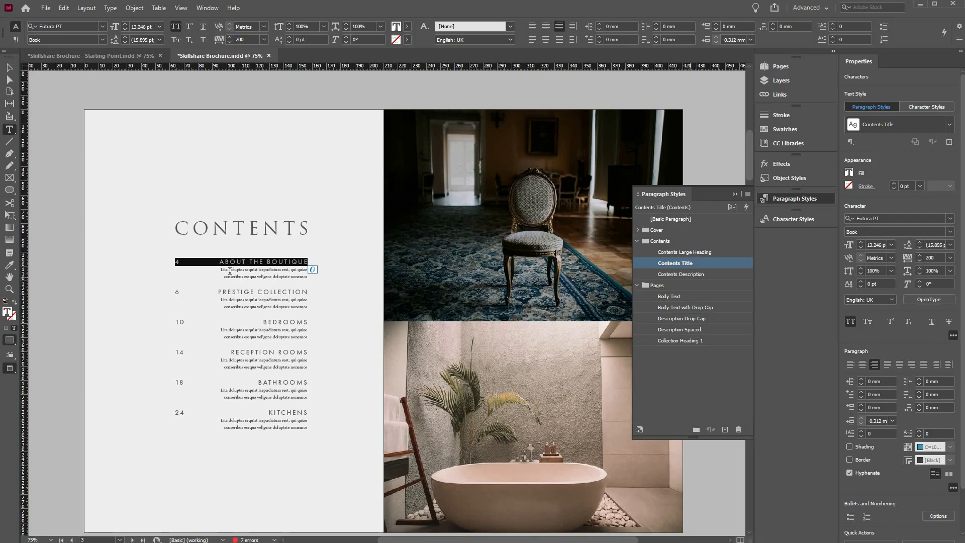
{"action": "key", "text": "Escape"}
{"action": "key", "text": "ctrl+alt+bracketleft"}
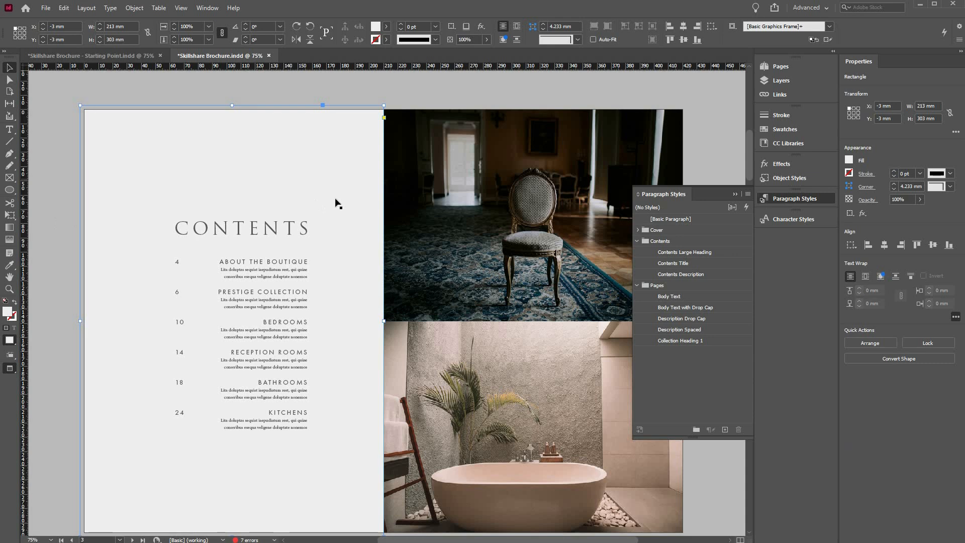
{"action": "key", "text": "ctrl+shift+a"}
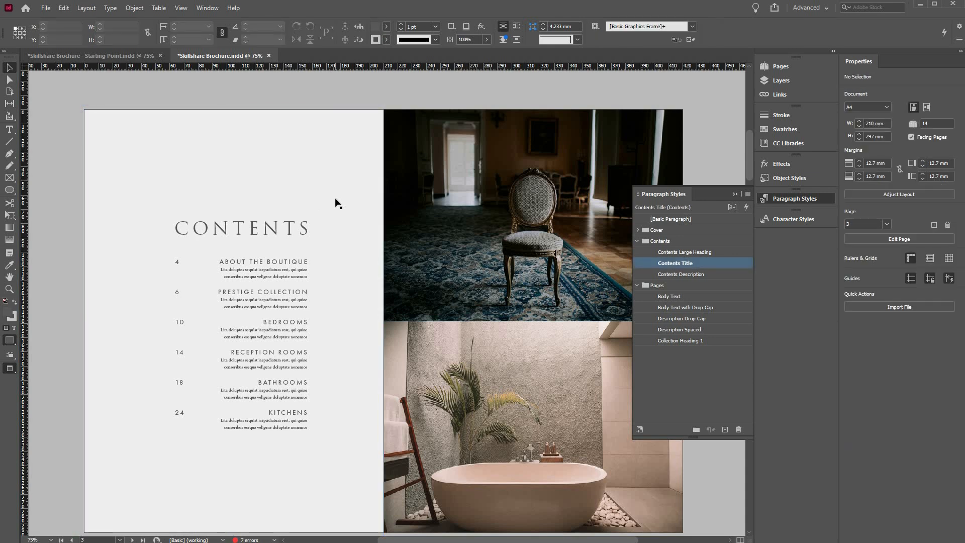
Step: Check the paragraph style applied to the drop-cap body text opposite the living-room photo
{"action": "scroll", "coordinate": [380, 200], "scroll_direction": "down", "scroll_amount": 3}
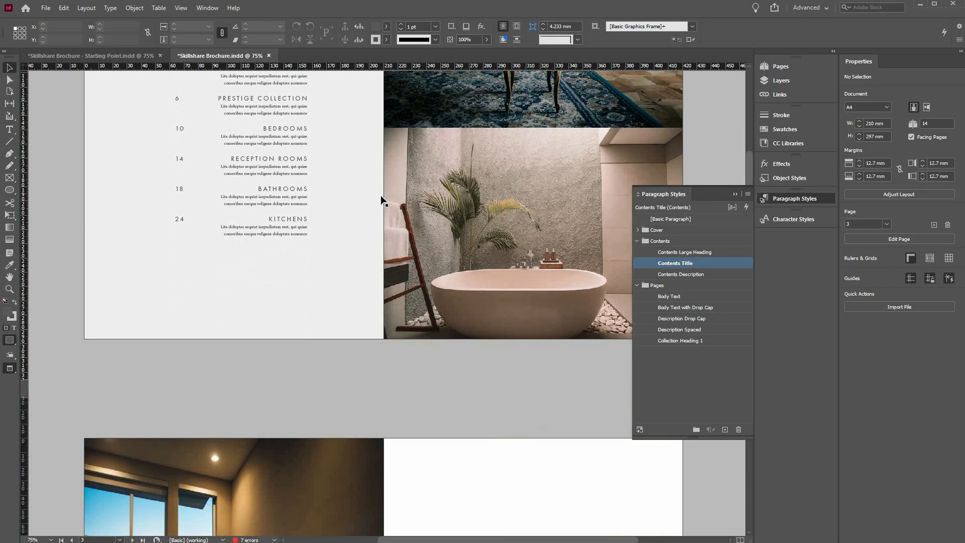
{"action": "scroll", "coordinate": [381, 199], "scroll_direction": "down", "scroll_amount": 6}
{"action": "scroll", "coordinate": [383, 204], "scroll_direction": "up", "scroll_amount": 1}
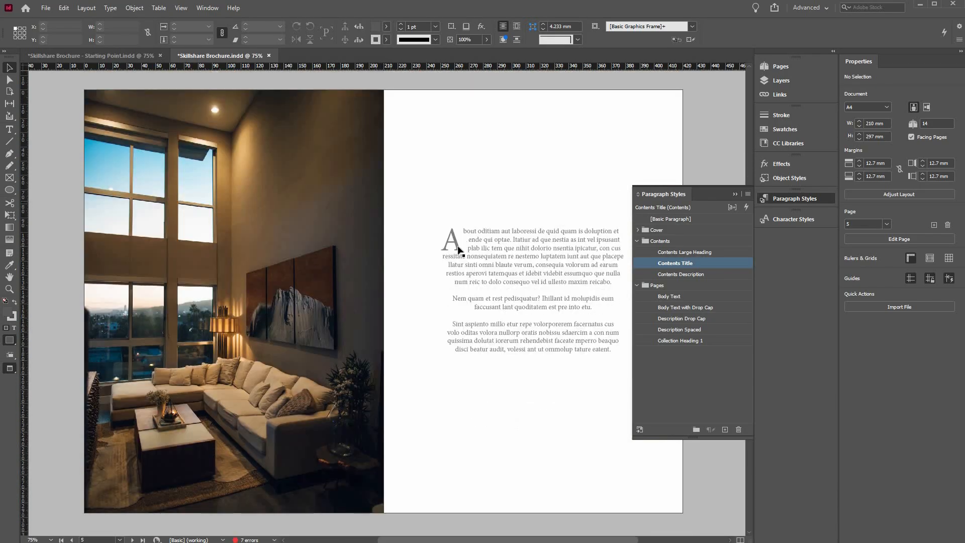
{"action": "left_click", "coordinate": [497, 263]}
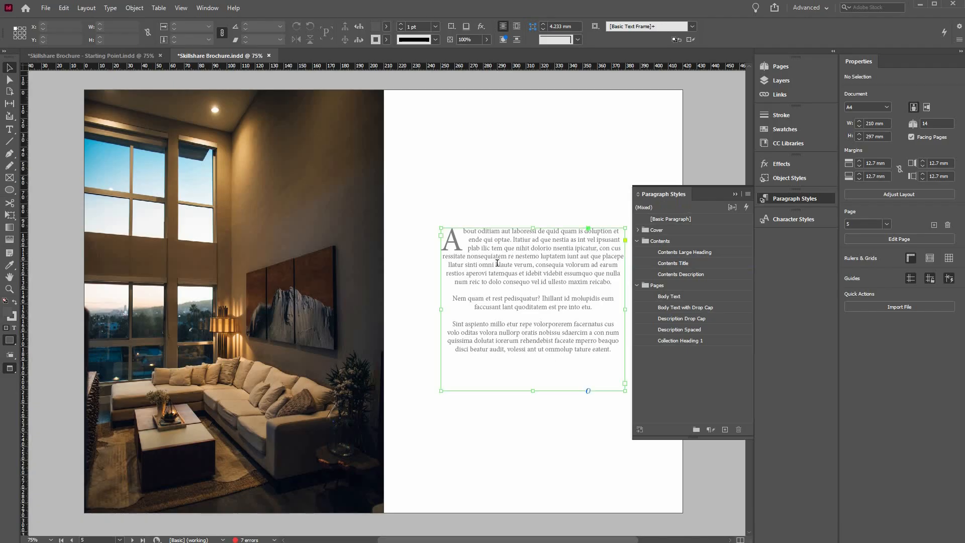
{"action": "double_click", "coordinate": [609, 285]}
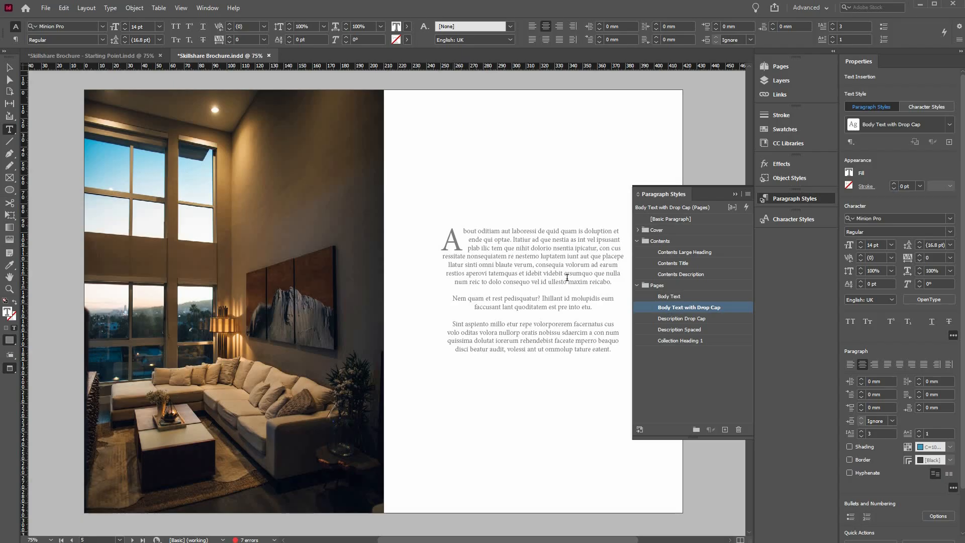
Step: Check the paragraph styles of the Elegance Collection heading and its description on the white collection spread
{"action": "scroll", "coordinate": [569, 281], "scroll_direction": "down", "scroll_amount": 5}
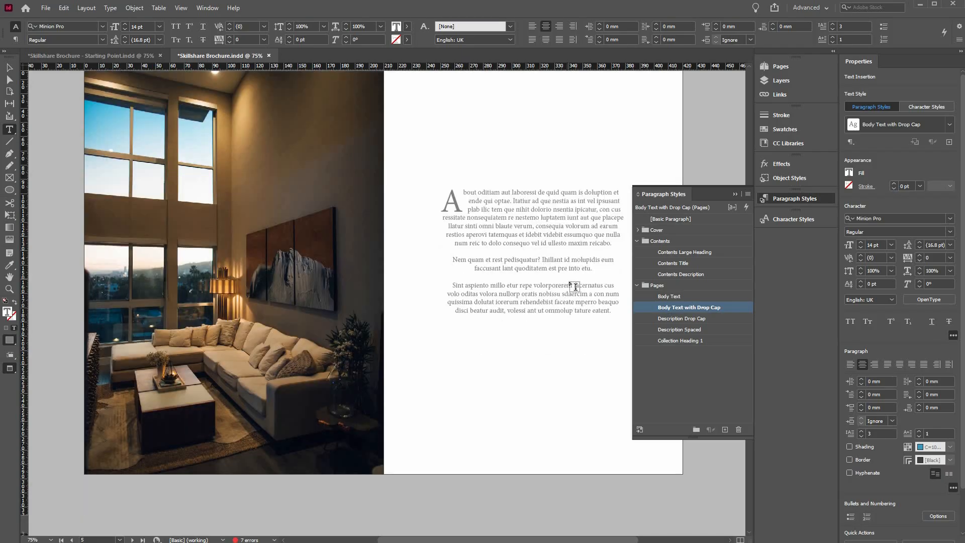
{"action": "scroll", "coordinate": [569, 281], "scroll_direction": "down", "scroll_amount": 15}
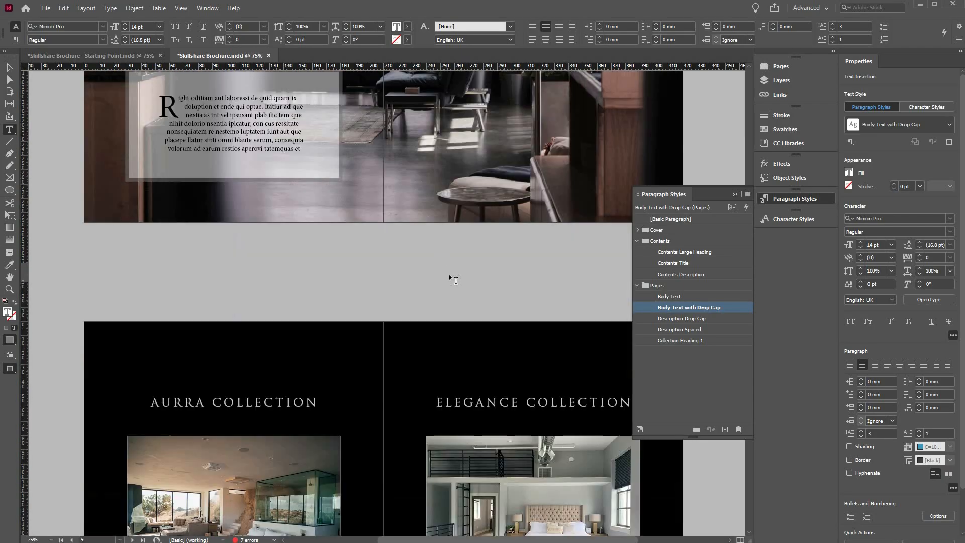
{"action": "scroll", "coordinate": [474, 286], "scroll_direction": "down", "scroll_amount": 9}
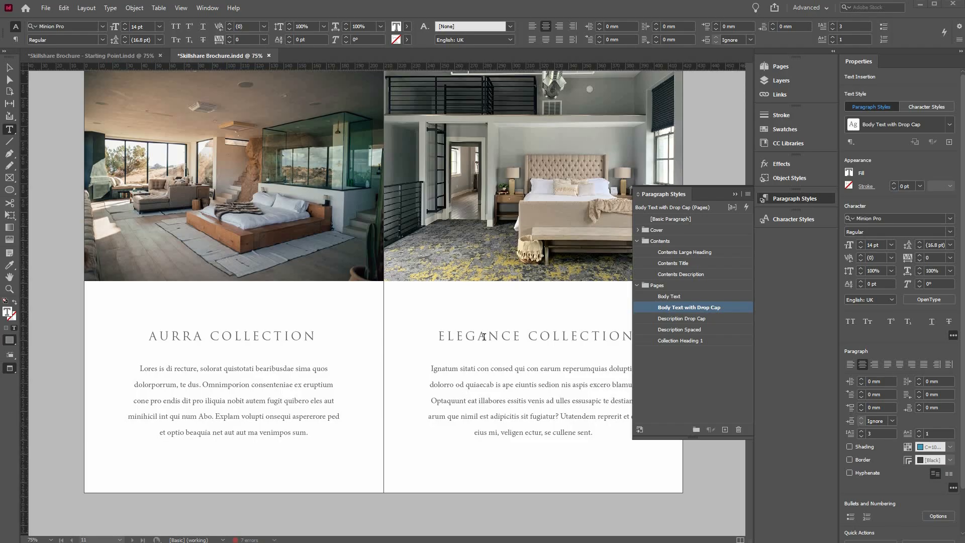
{"action": "left_click", "coordinate": [511, 337]}
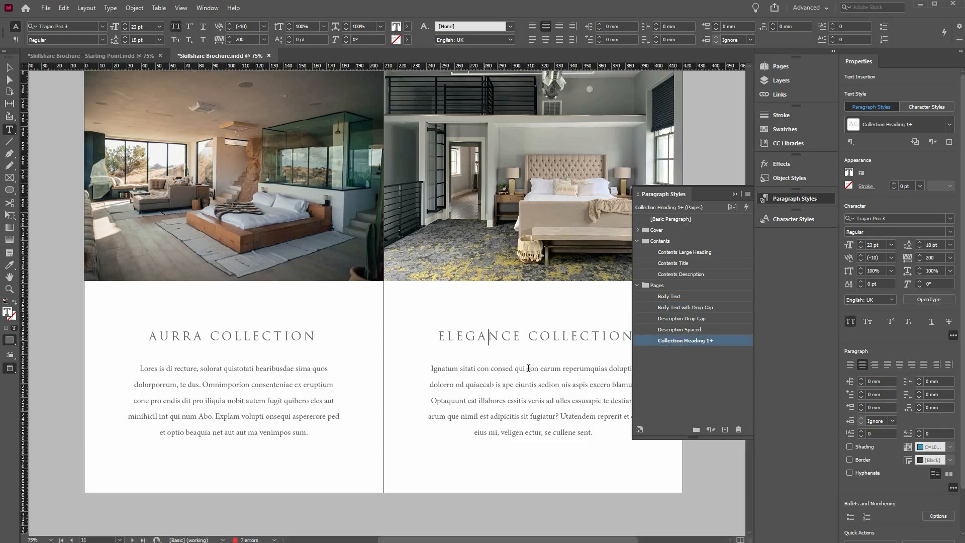
{"action": "left_click", "coordinate": [683, 329]}
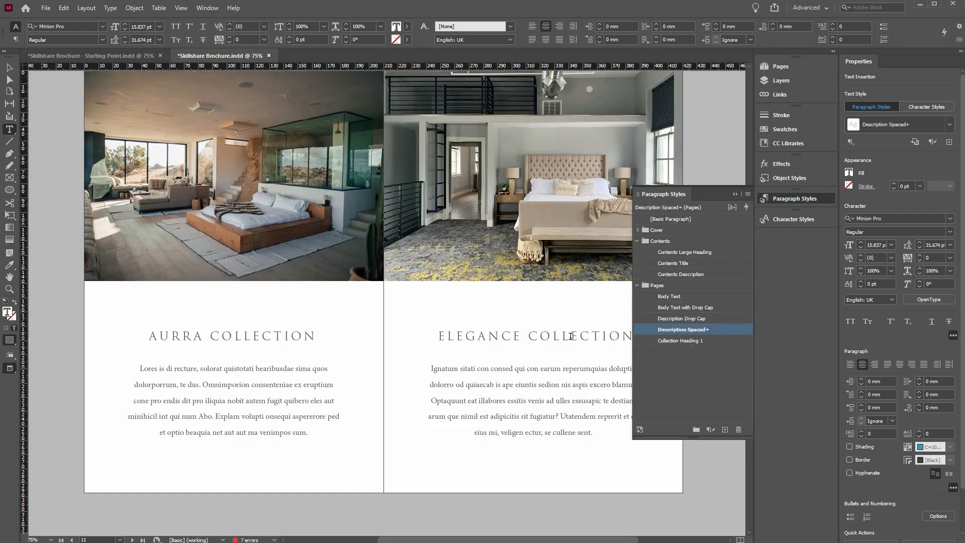
{"action": "key", "text": "ctrl+z"}
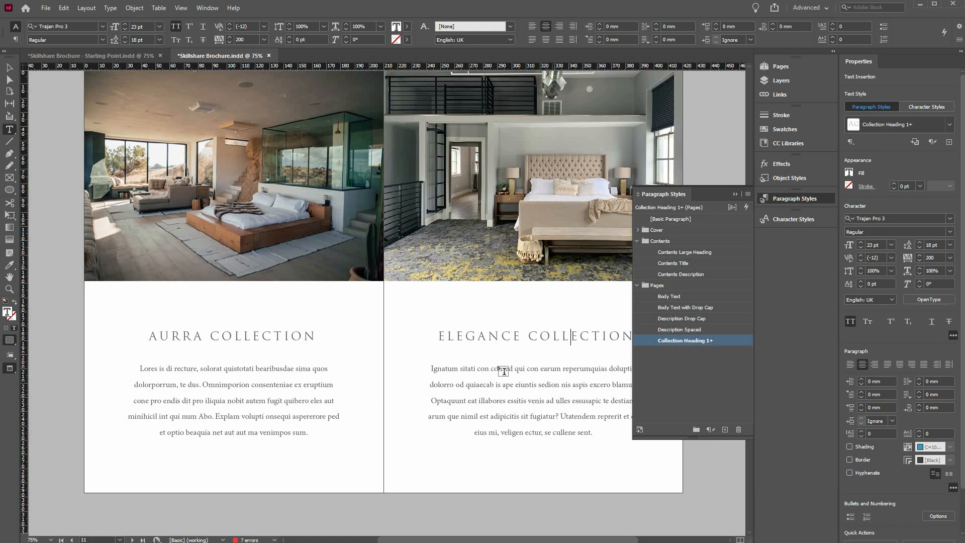
Step: Check the paragraph style of the BOUTIQUE title on the front cover, leaving nothing selected
{"action": "scroll", "coordinate": [503, 371], "scroll_direction": "down", "scroll_amount": 10}
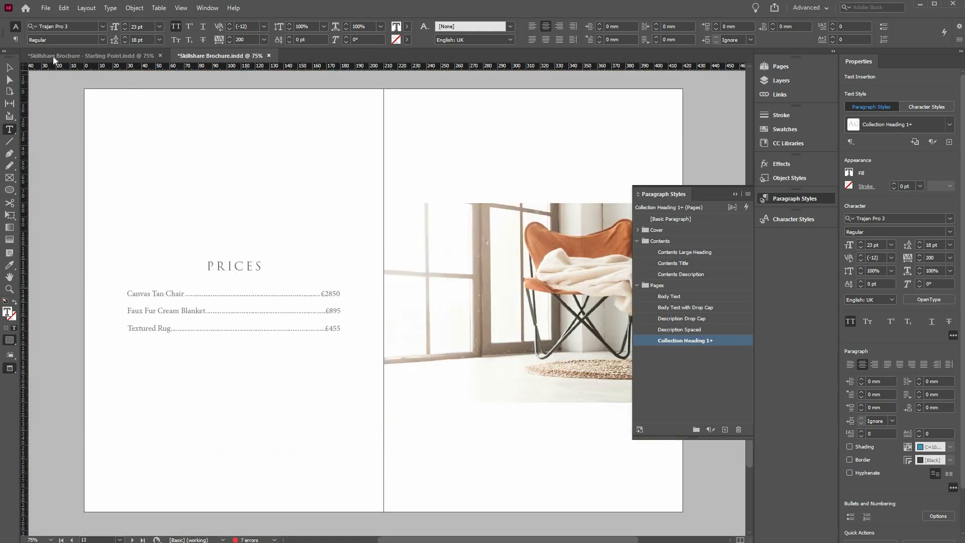
{"action": "scroll", "coordinate": [52, 111], "scroll_direction": "up", "scroll_amount": 10}
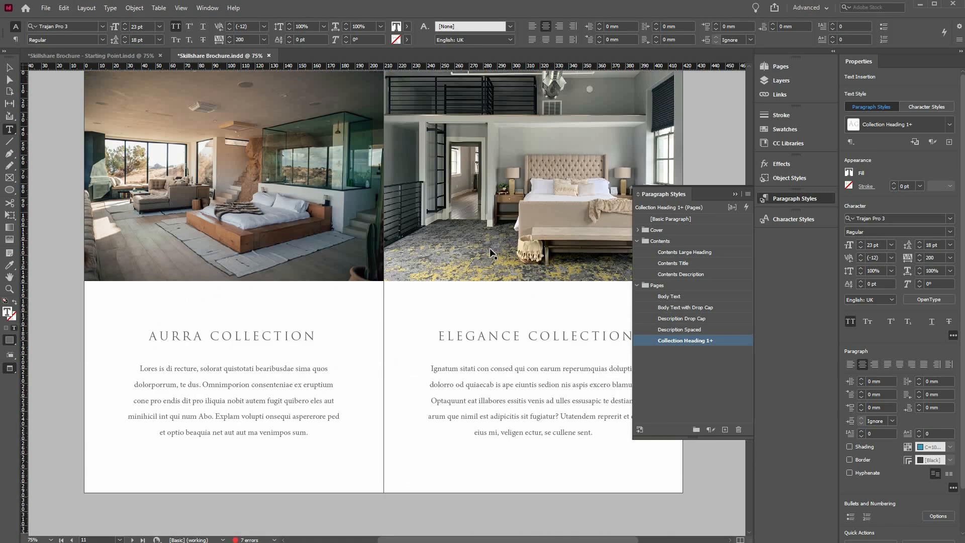
{"action": "key", "text": "Escape"}
{"action": "key", "text": "ctrl+shift+a"}
{"action": "scroll", "coordinate": [498, 257], "scroll_direction": "up", "scroll_amount": 15}
{"action": "scroll", "coordinate": [509, 281], "scroll_direction": "up", "scroll_amount": 20}
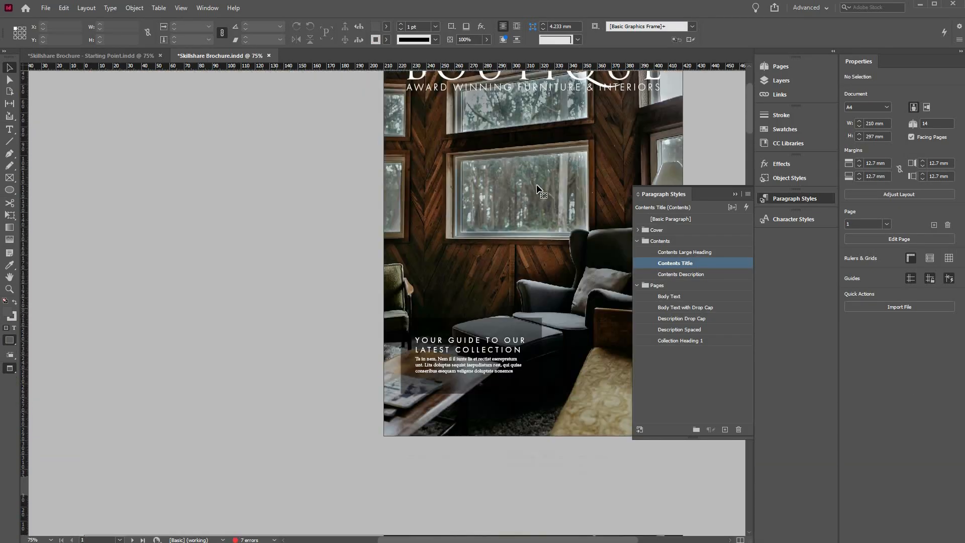
{"action": "scroll", "coordinate": [536, 189], "scroll_direction": "up", "scroll_amount": 3}
{"action": "left_click", "coordinate": [532, 208]}
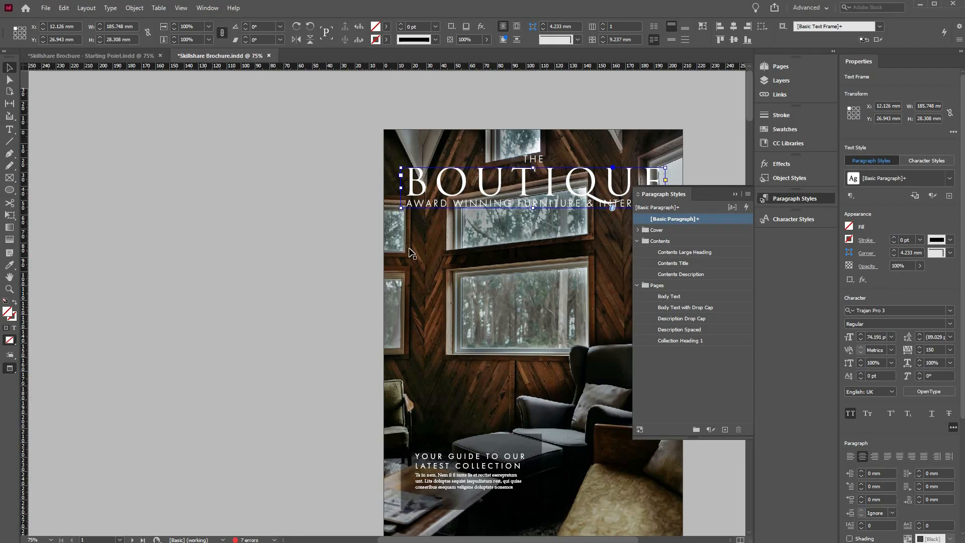
{"action": "key", "text": "ctrl+shift+a"}
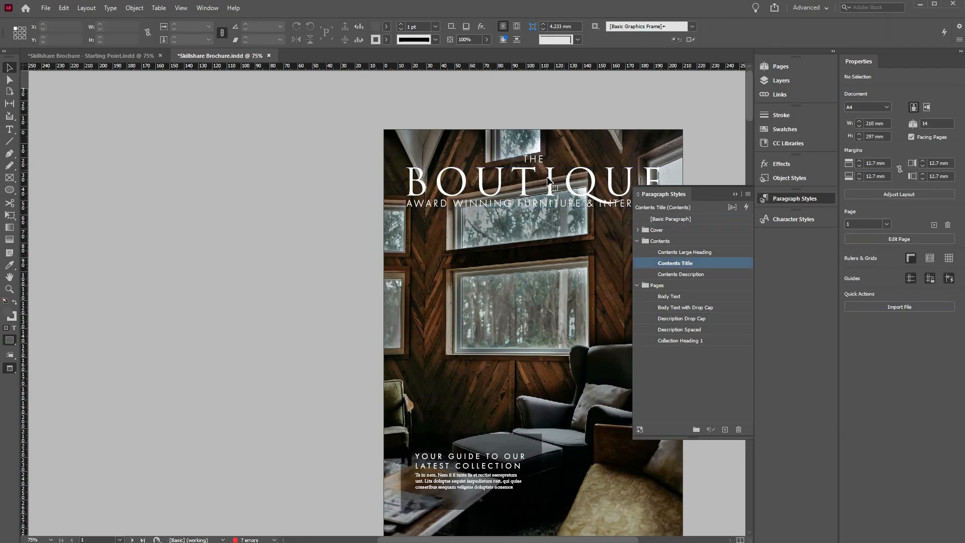
Step: Check the paragraph styles of the PRICES heading and the price list below it, leaving nothing selected
{"action": "key", "text": "ctrl+z"}
{"action": "key", "text": "ctrl+z"}
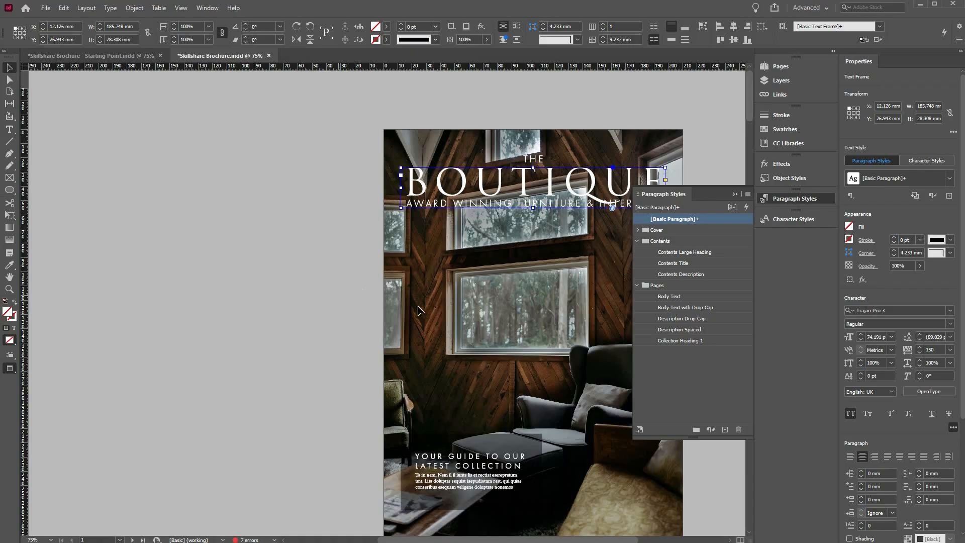
{"action": "key", "text": "ctrl+z"}
{"action": "key", "text": "ctrl+z"}
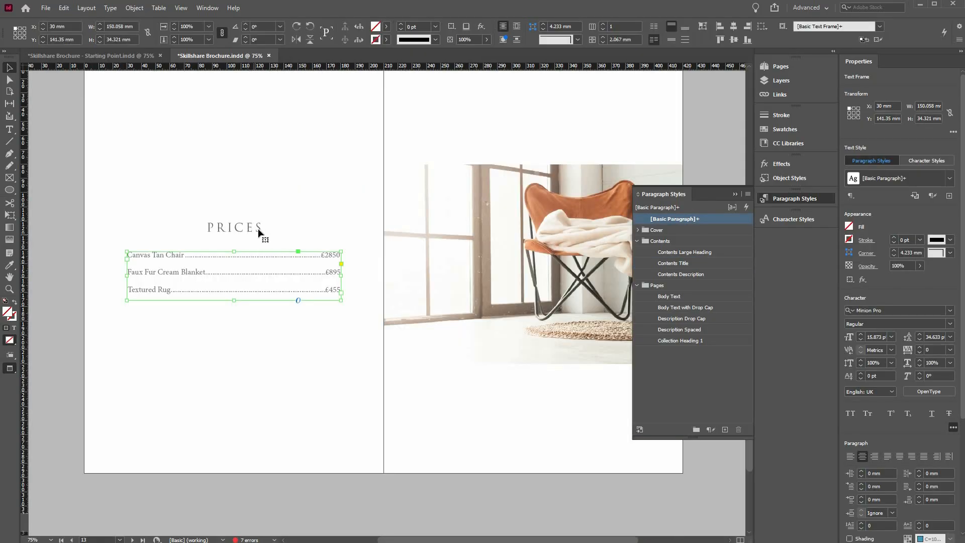
{"action": "left_click", "coordinate": [259, 236]}
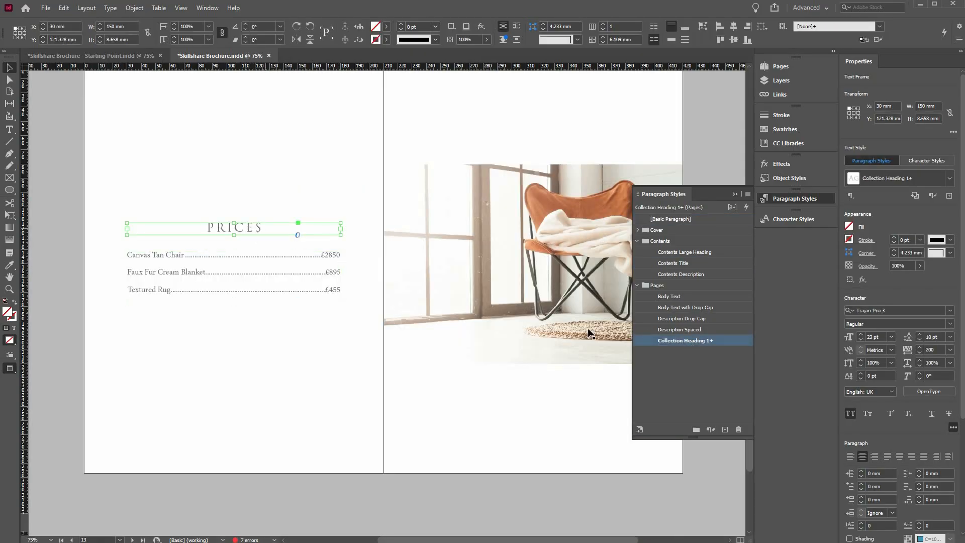
{"action": "left_click", "coordinate": [238, 275]}
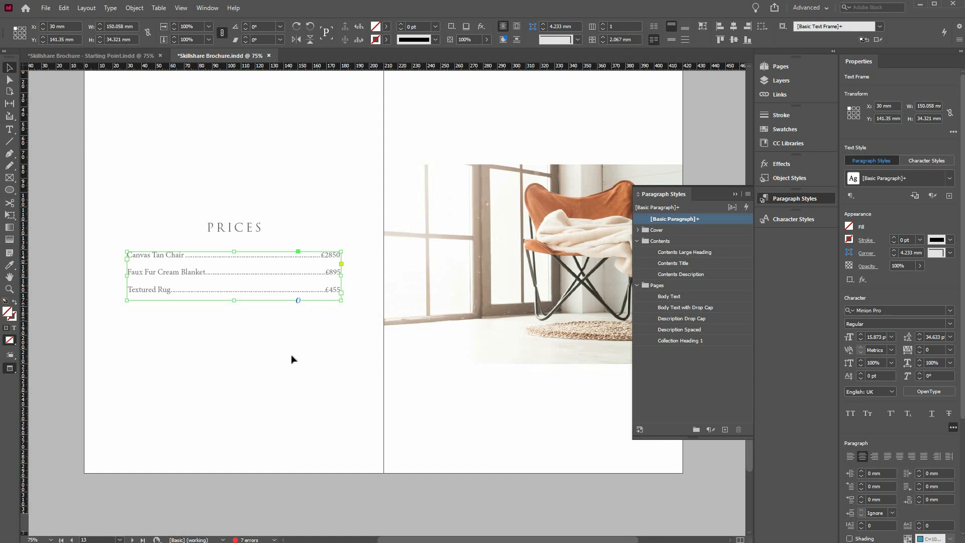
{"action": "left_click", "coordinate": [315, 379]}
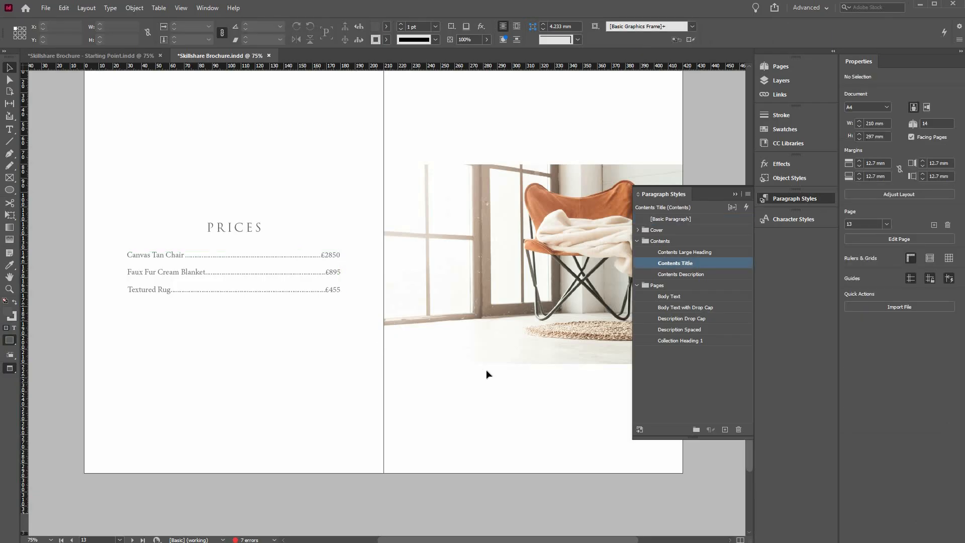
Step: View the finished brochure's back cover and prices spread at 50% zoom
{"action": "key", "text": "ctrl+minus"}
{"action": "scroll", "coordinate": [487, 377], "scroll_direction": "down", "scroll_amount": 5}
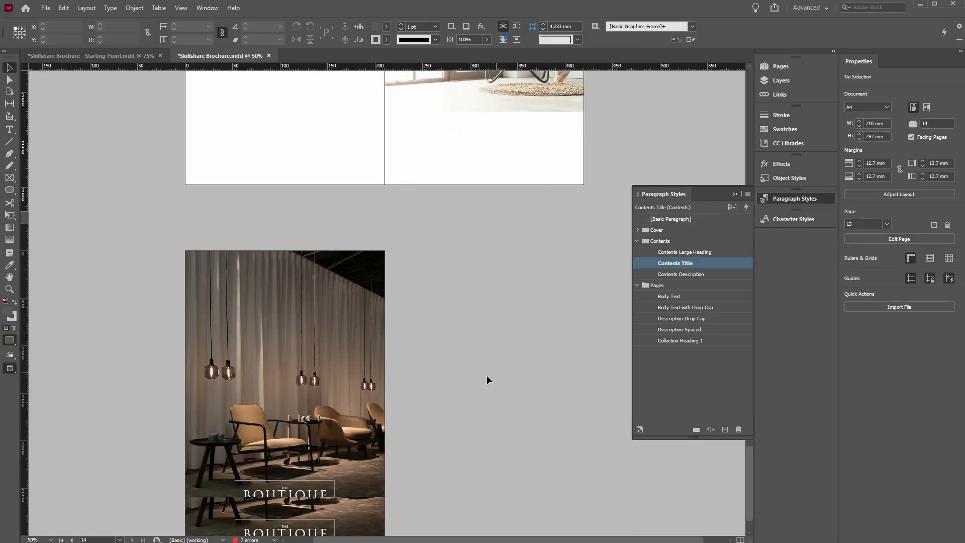
{"action": "scroll", "coordinate": [536, 271], "scroll_direction": "up", "scroll_amount": 10}
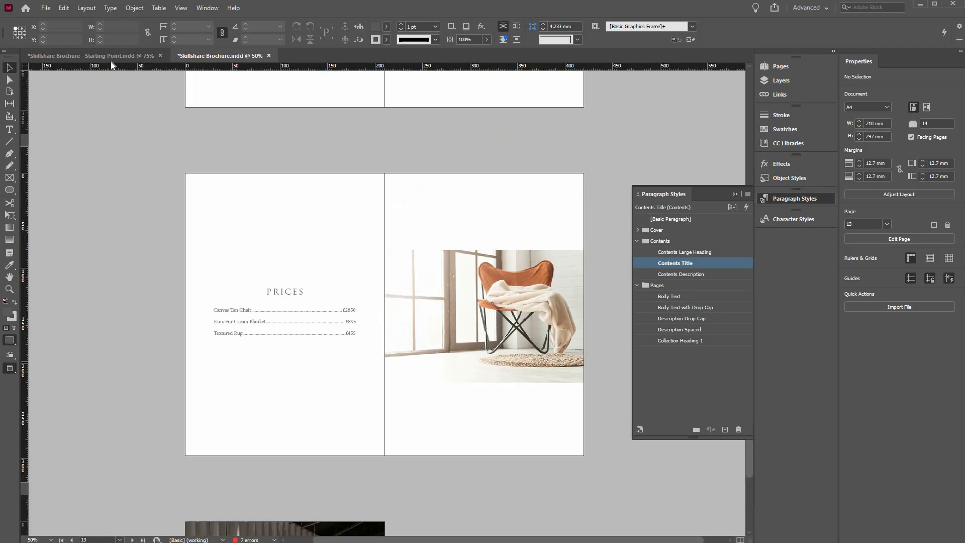
{"action": "scroll", "coordinate": [536, 271], "scroll_direction": "up", "scroll_amount": 2}
Step: Switch to the starting-point brochure and look through its pages with guides and frame edges shown, returning to the fonts worksheet
{"action": "key", "text": "ctrl+Tab"}
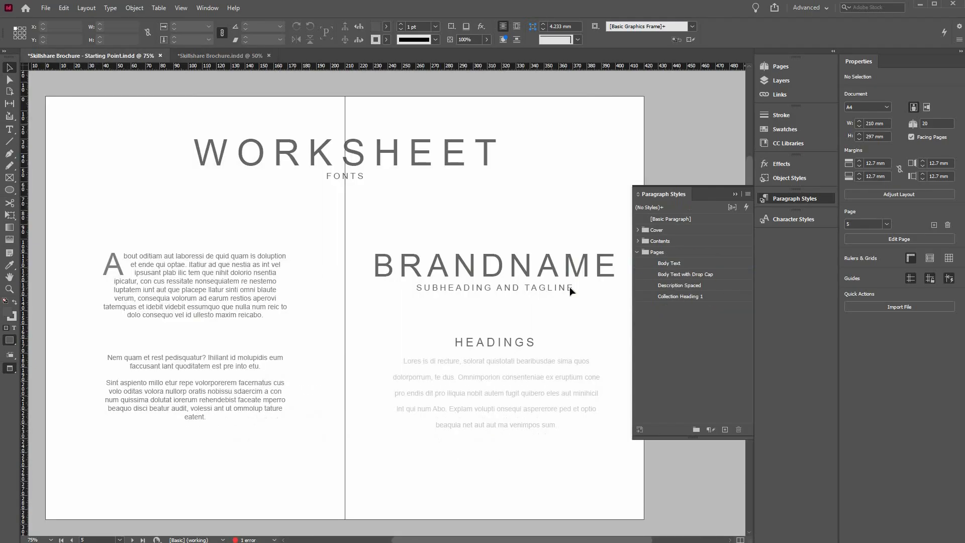
{"action": "scroll", "coordinate": [569, 286], "scroll_direction": "down", "scroll_amount": 3}
{"action": "scroll", "coordinate": [459, 273], "scroll_direction": "down", "scroll_amount": 15}
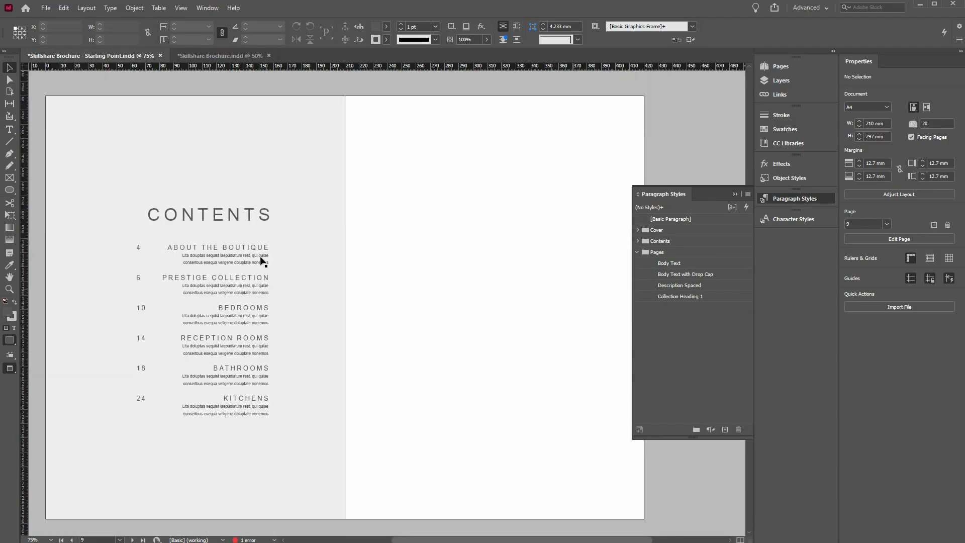
{"action": "key", "text": "w"}
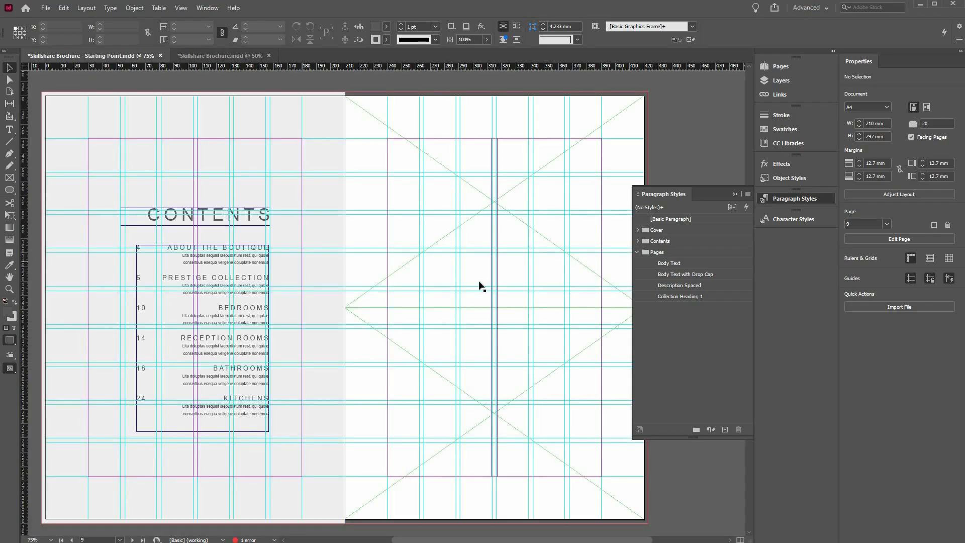
{"action": "scroll", "coordinate": [473, 322], "scroll_direction": "down", "scroll_amount": 10}
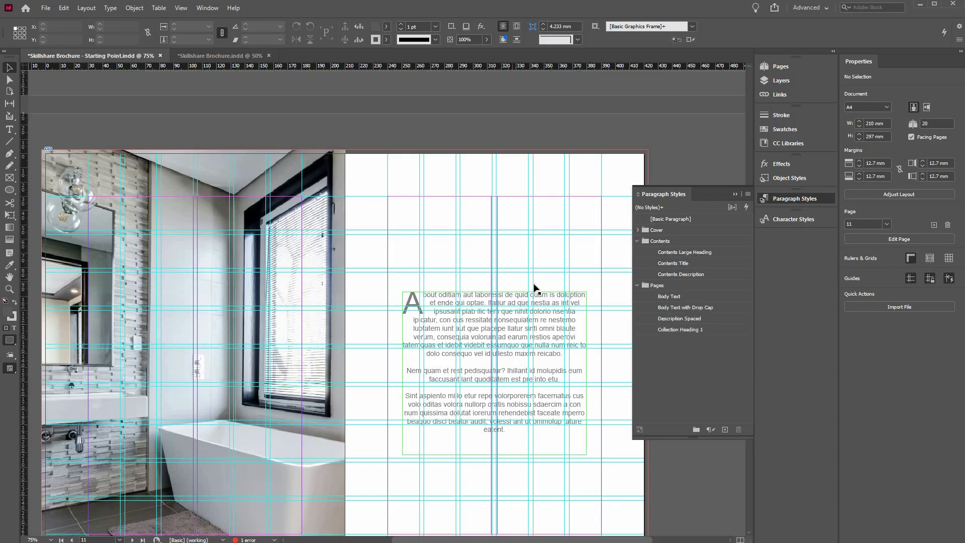
{"action": "scroll", "coordinate": [536, 286], "scroll_direction": "down", "scroll_amount": 12}
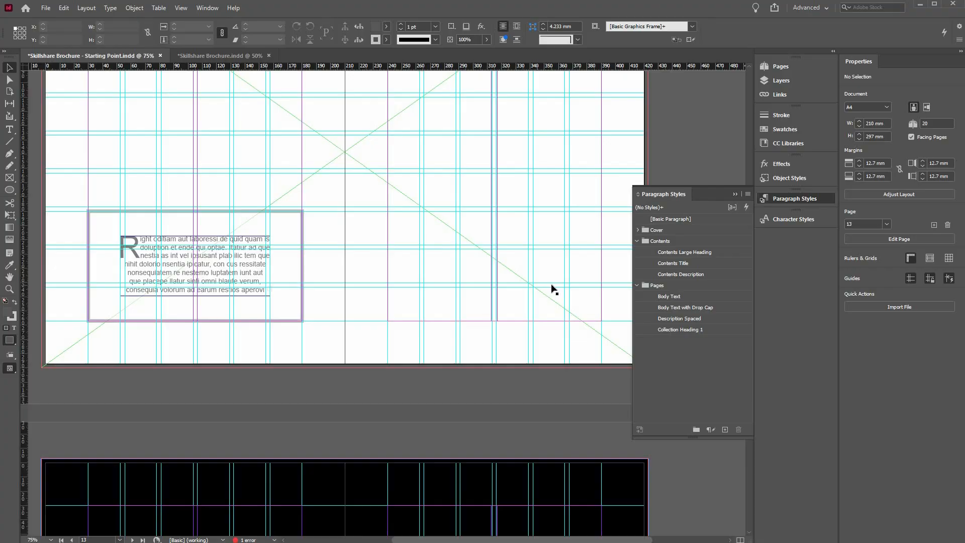
{"action": "scroll", "coordinate": [553, 289], "scroll_direction": "up", "scroll_amount": 3}
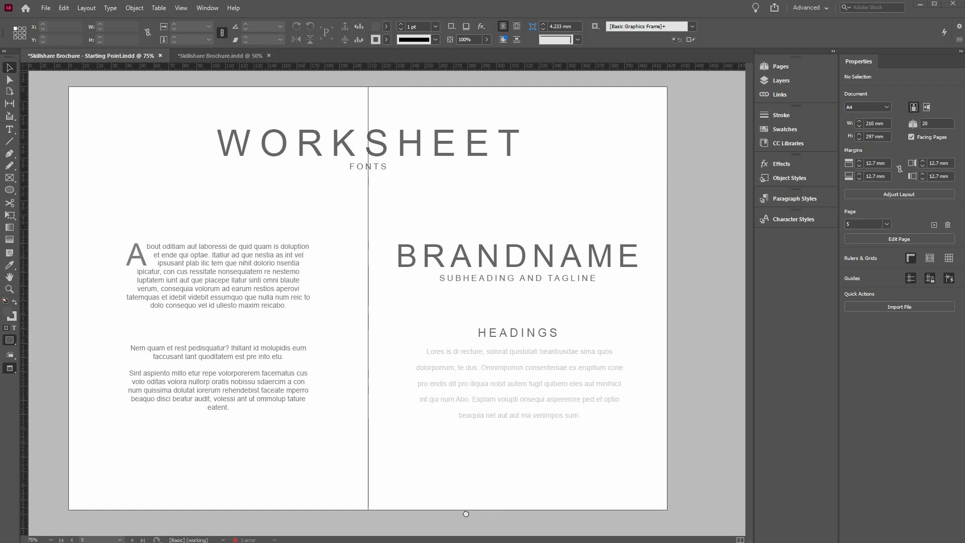
Step: Examine the BRANDNAME and tagline placeholders on the fonts worksheet and compare them with the finished brochure's front cover
{"action": "scroll", "coordinate": [465, 249], "scroll_direction": "right", "scroll_amount": 2}
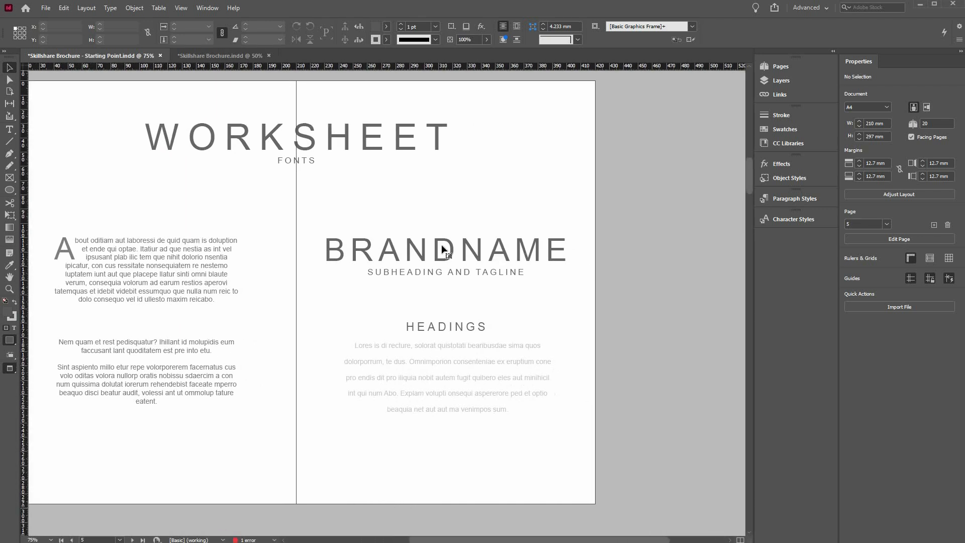
{"action": "left_click", "coordinate": [439, 247]}
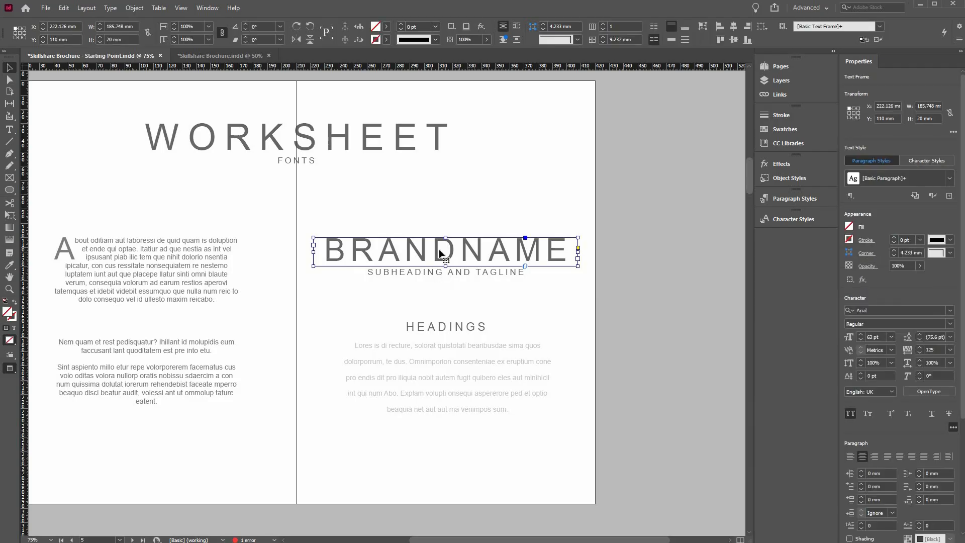
{"action": "left_click", "coordinate": [440, 276]}
{"action": "left_click", "coordinate": [462, 253]}
{"action": "left_click", "coordinate": [227, 56]}
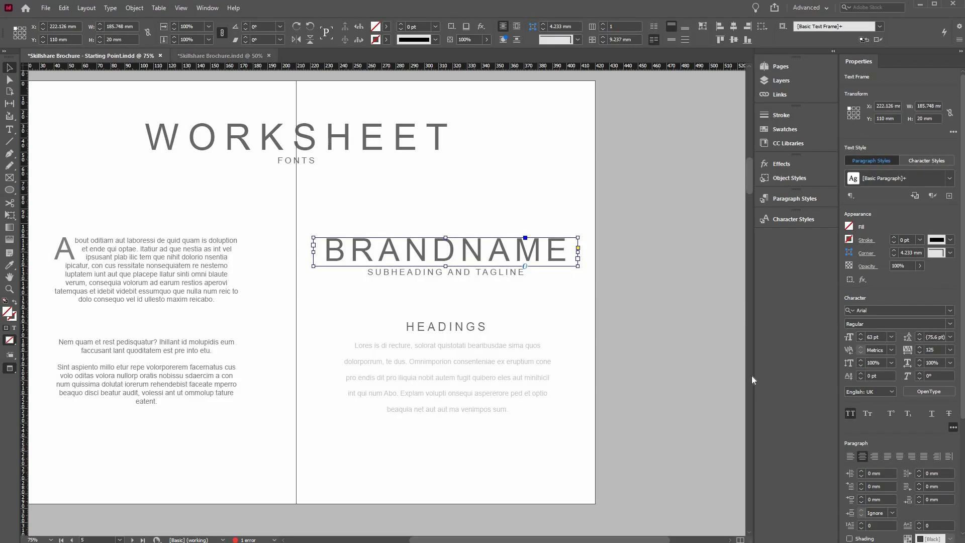
{"action": "key", "text": "ctrl+shift+Page_Up"}
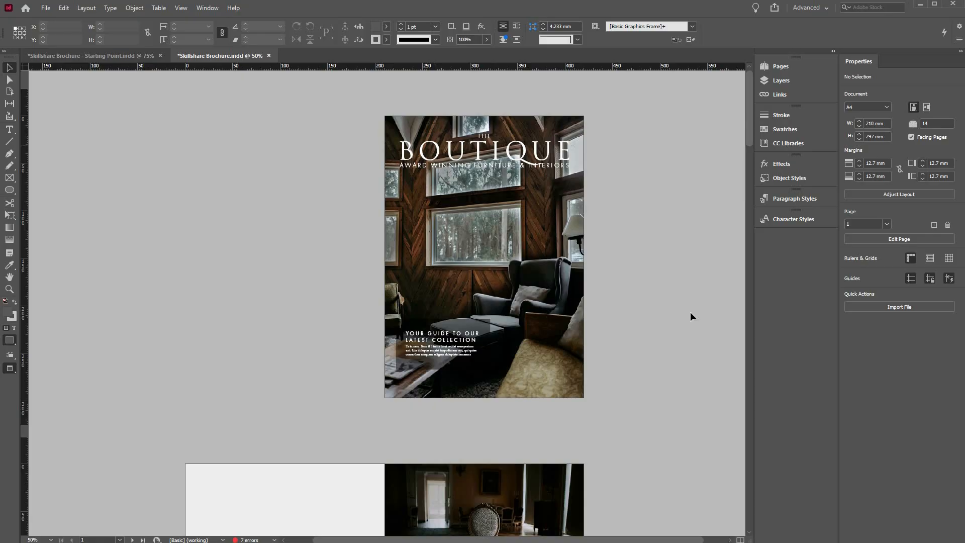
Step: Switch back to the starting-point brochure's fonts worksheet and select the BRANDNAME text frame
{"action": "left_click", "coordinate": [128, 58]}
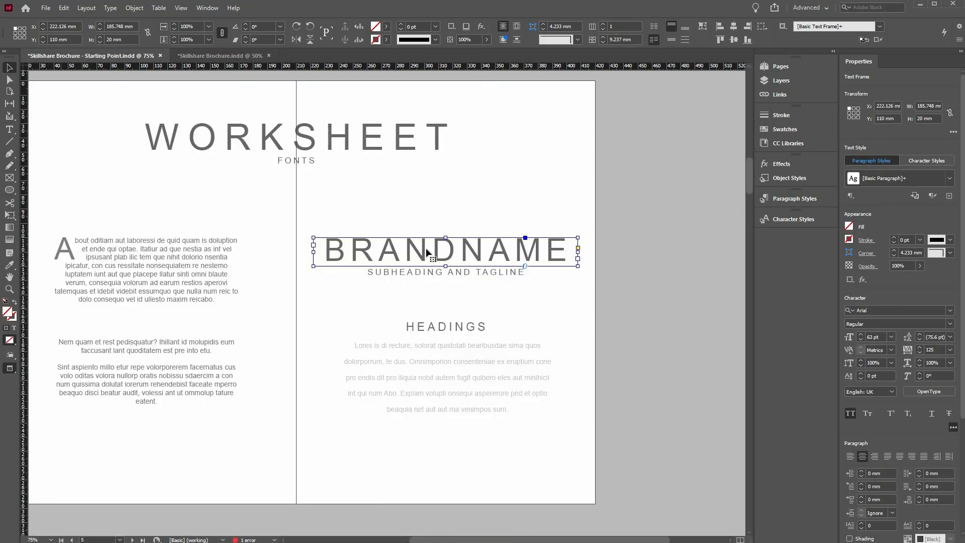
{"action": "left_click", "coordinate": [433, 284]}
{"action": "left_click", "coordinate": [540, 254]}
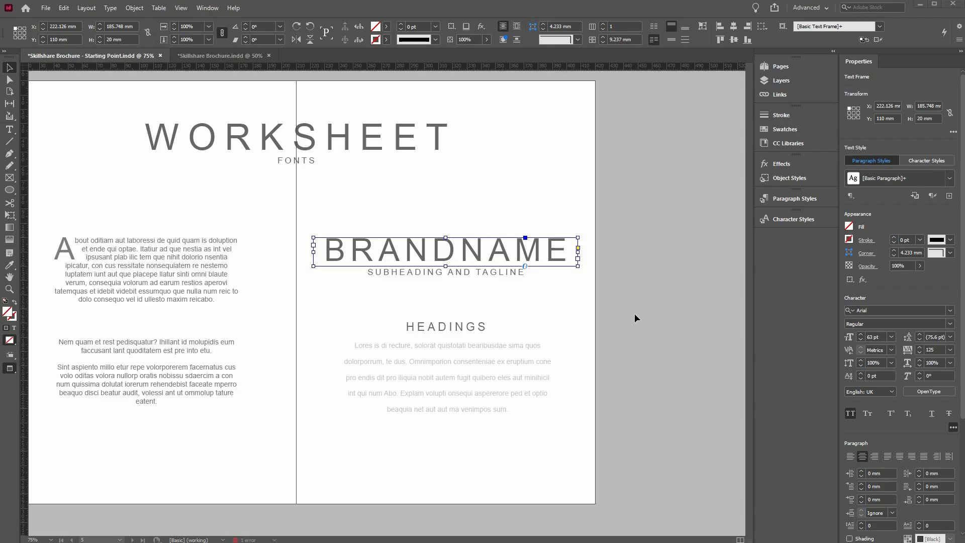
Step: Set the BRANDNAME text to Lato Light and leave nothing selected
{"action": "left_click", "coordinate": [949, 313]}
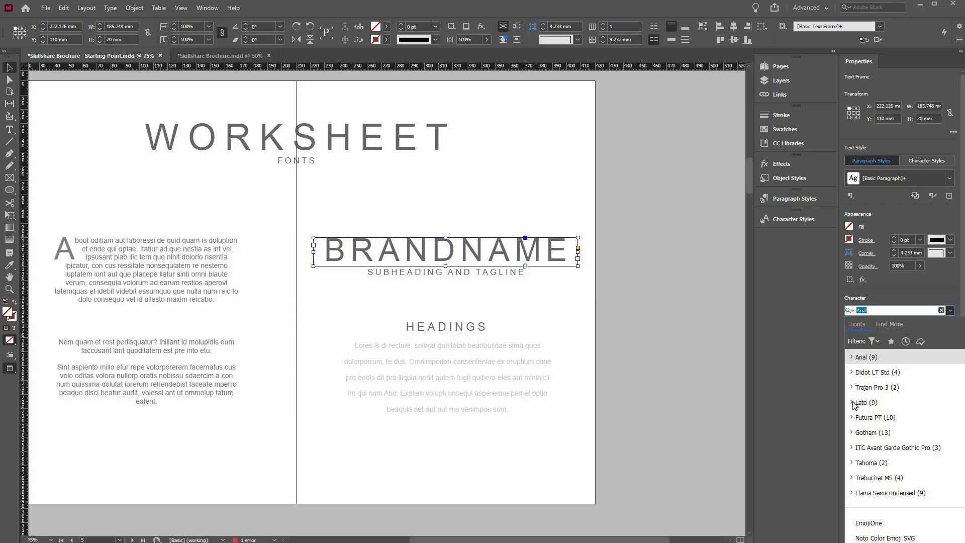
{"action": "left_click", "coordinate": [853, 403]}
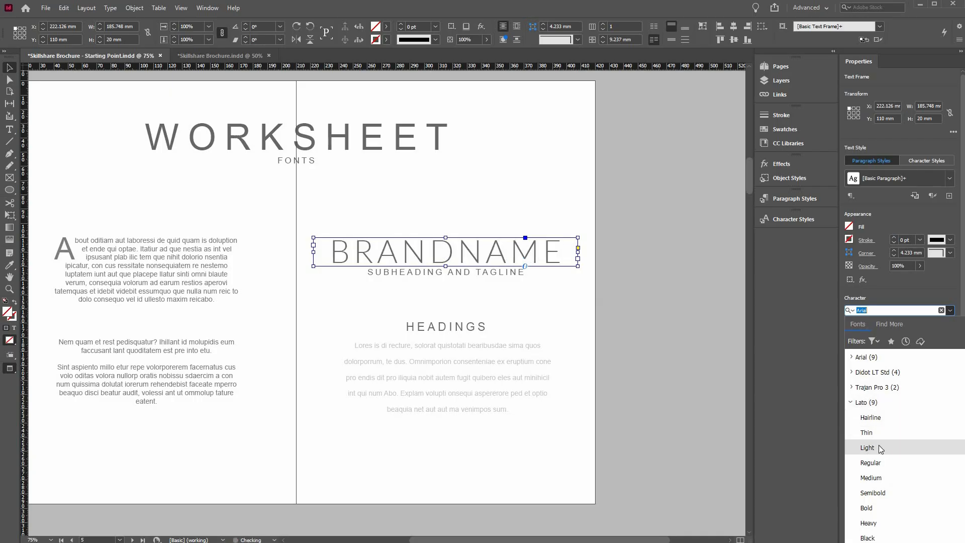
{"action": "left_click", "coordinate": [578, 216]}
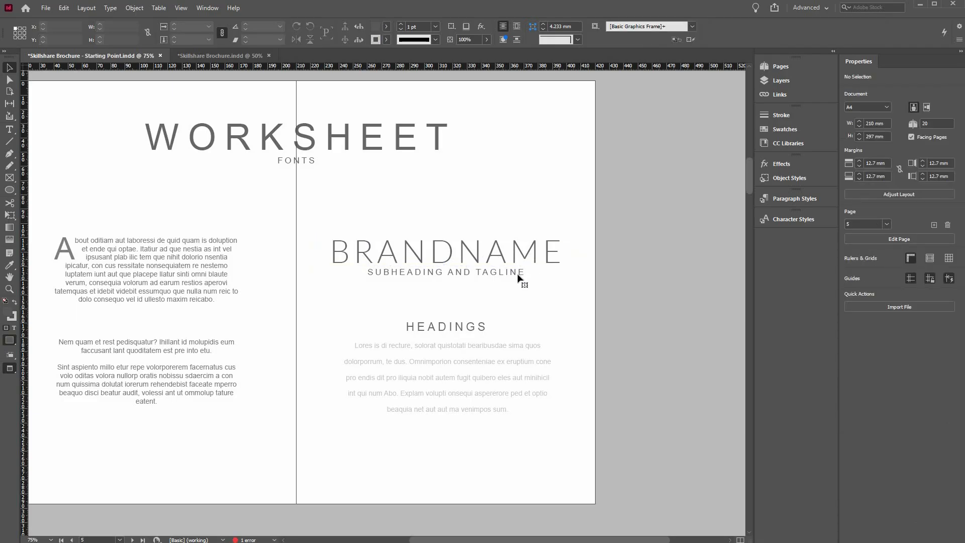
Step: Set the SUBHEADING AND TAGLINE text to Lato Bold and deselect it
{"action": "left_click", "coordinate": [527, 286]}
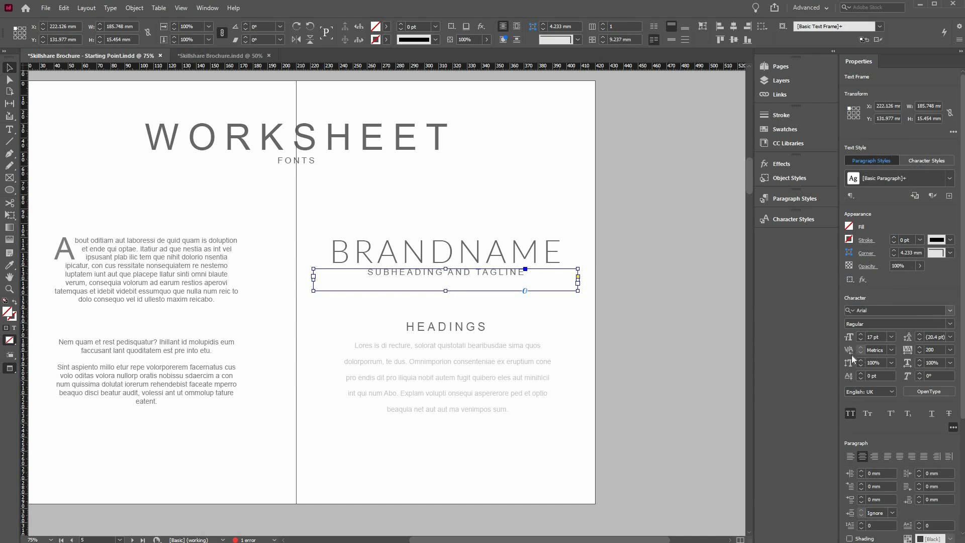
{"action": "left_click", "coordinate": [950, 310]}
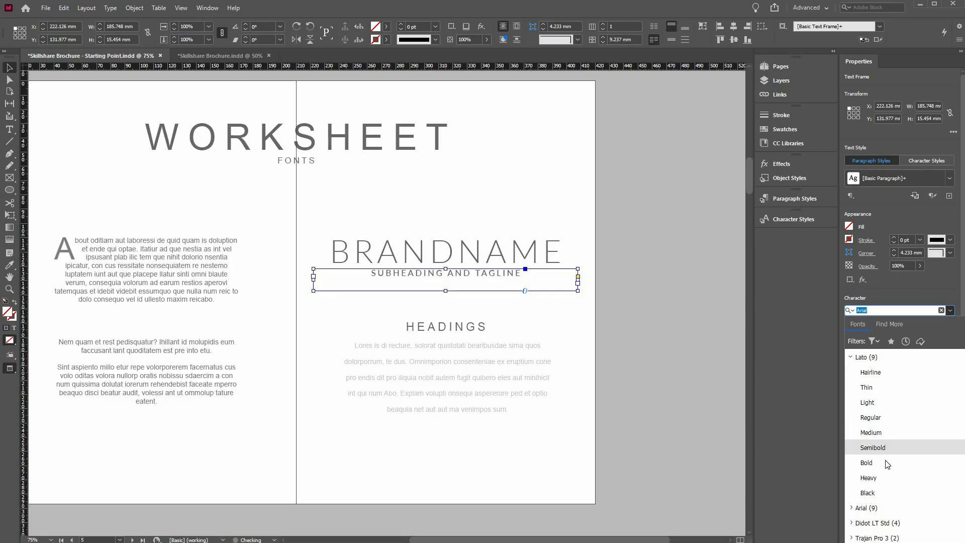
{"action": "left_click", "coordinate": [885, 462]}
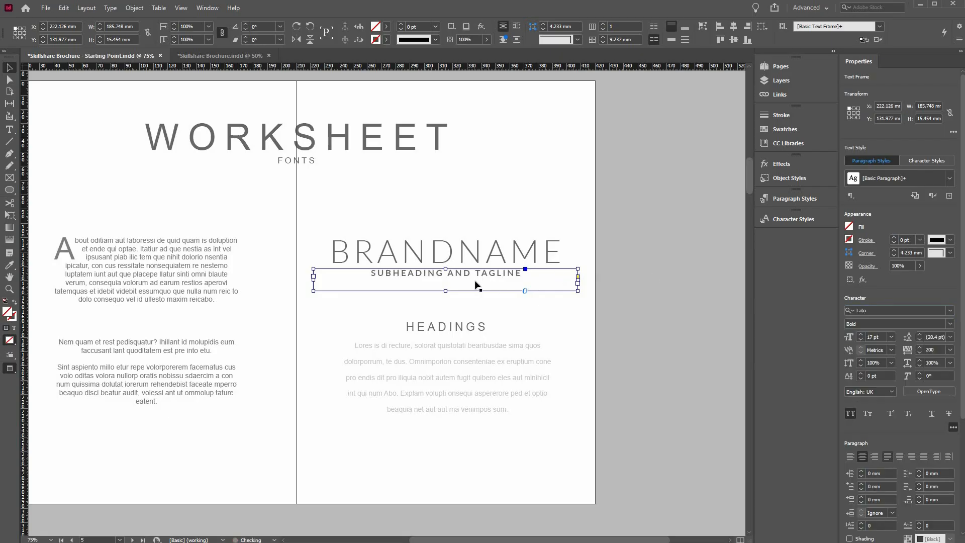
{"action": "key", "text": "ctrl+shift+a"}
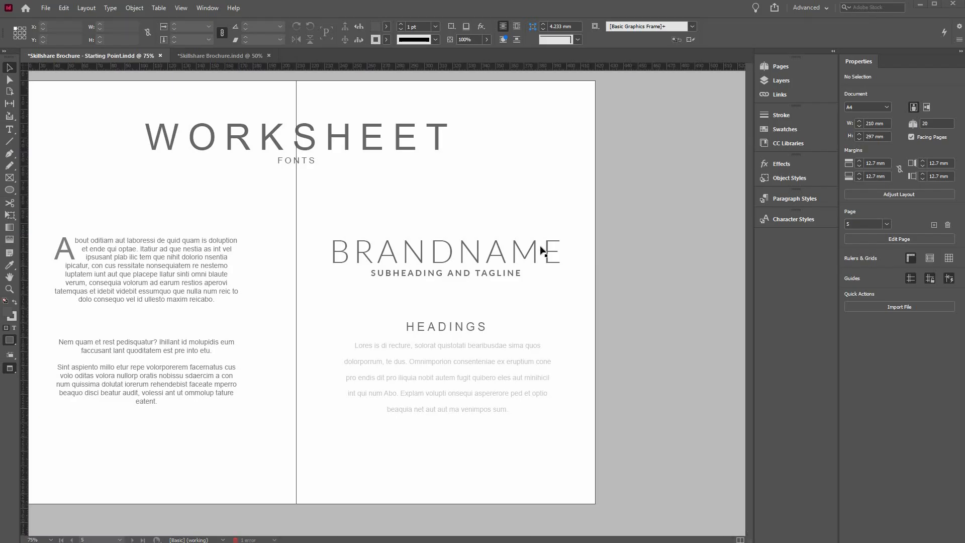
Step: Set the BRANDNAME text on the worksheet to Trajan Pro 3 Regular
{"action": "left_click", "coordinate": [461, 247]}
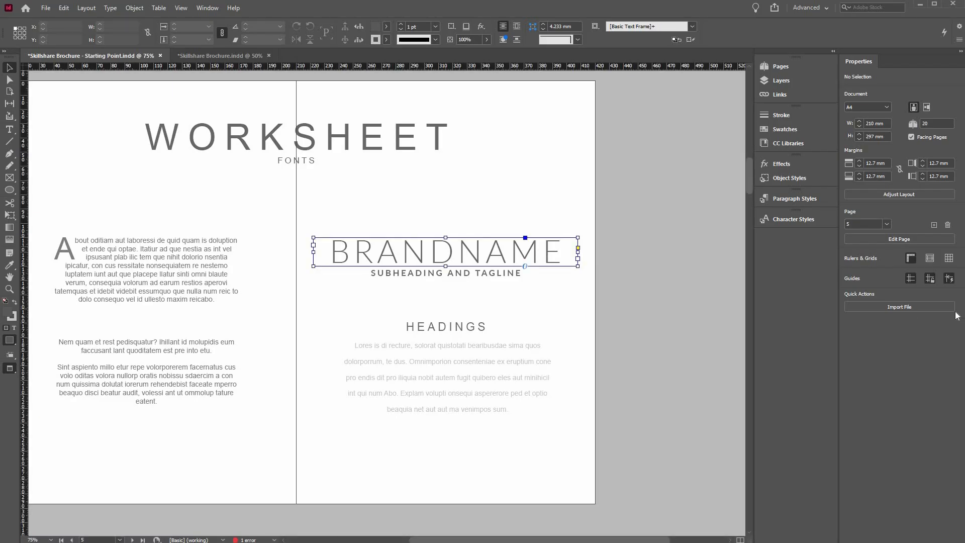
{"action": "left_click", "coordinate": [951, 311]}
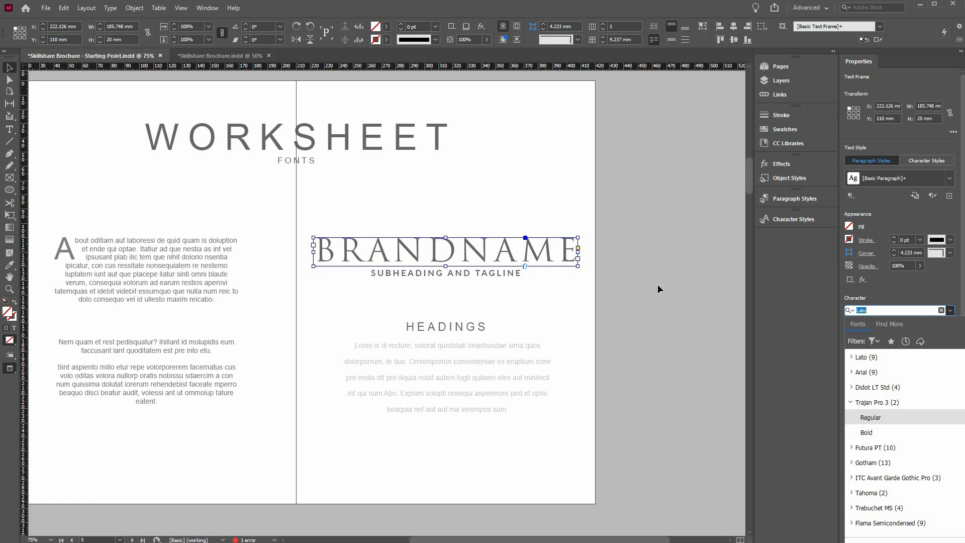
{"action": "key", "text": "Escape"}
Step: Try the Medium weight on the worksheet's tagline, then settle on Lato Regular
{"action": "left_click", "coordinate": [383, 275]}
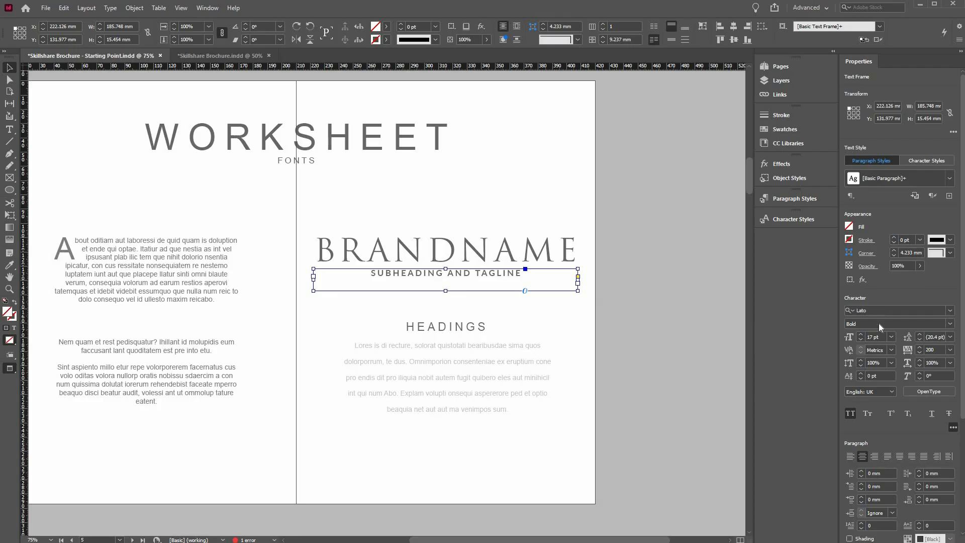
{"action": "left_click", "coordinate": [950, 324]}
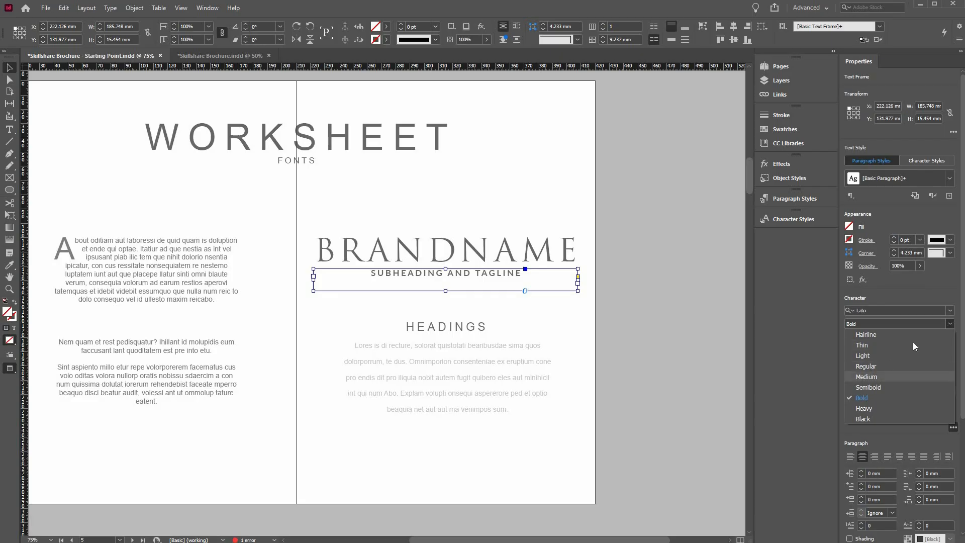
{"action": "left_click", "coordinate": [868, 377]}
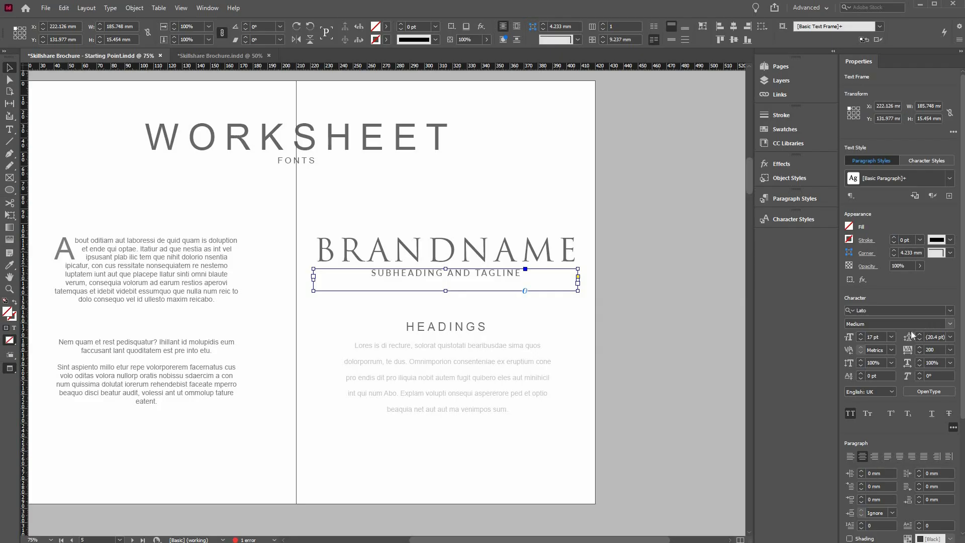
{"action": "left_click", "coordinate": [897, 324]}
{"action": "left_click", "coordinate": [873, 369]}
Step: Increase the tagline's tracking to 550 and deselect it
{"action": "left_click", "coordinate": [920, 348]}
{"action": "left_click", "coordinate": [921, 348]}
{"action": "left_click", "coordinate": [920, 348]}
{"action": "left_click", "coordinate": [920, 348]}
{"action": "left_click", "coordinate": [920, 347]}
{"action": "left_click", "coordinate": [920, 348]}
{"action": "left_click", "coordinate": [920, 348]}
{"action": "left_click", "coordinate": [920, 348]}
{"action": "left_click", "coordinate": [921, 348]}
{"action": "left_click", "coordinate": [920, 348]}
{"action": "left_click", "coordinate": [920, 348]}
{"action": "left_click", "coordinate": [920, 348]}
{"action": "left_click", "coordinate": [920, 348]}
{"action": "left_click", "coordinate": [920, 348]}
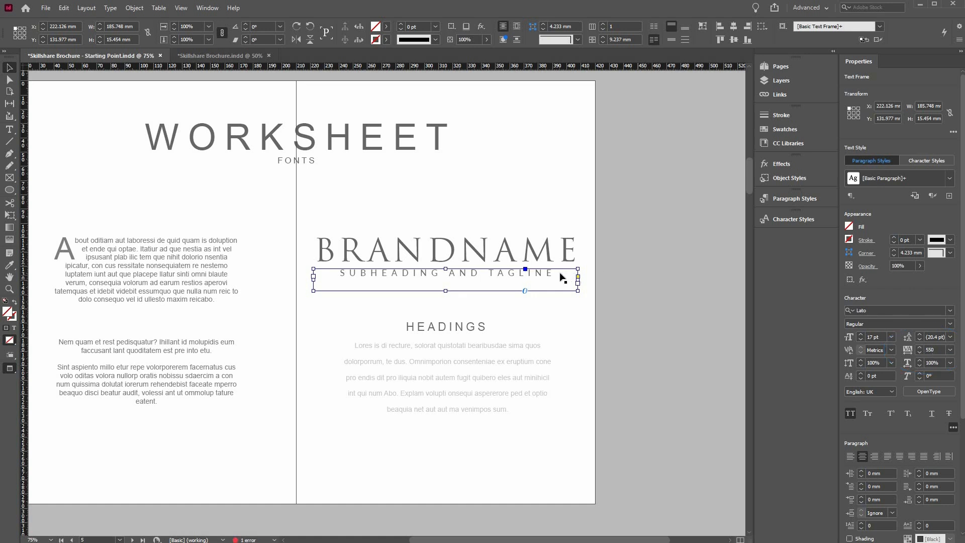
{"action": "key", "text": "ctrl+shift+a"}
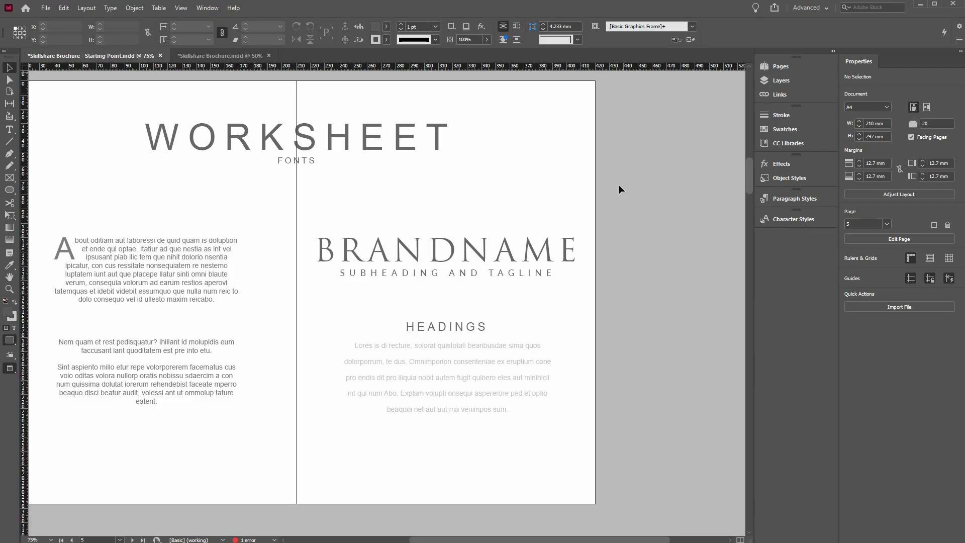
Step: Switch to the finished brochure and check the font settings of the front cover's tagline at 125% zoom
{"action": "key", "text": "ctrl+Tab"}
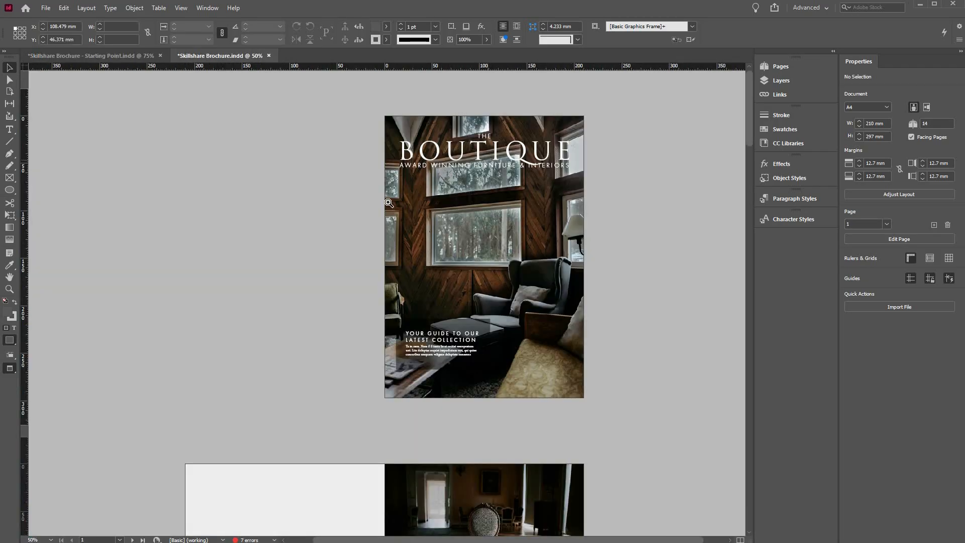
{"action": "key", "text": "ctrl+equal"}
{"action": "key", "text": "ctrl+equal"}
{"action": "key", "text": "ctrl+equal"}
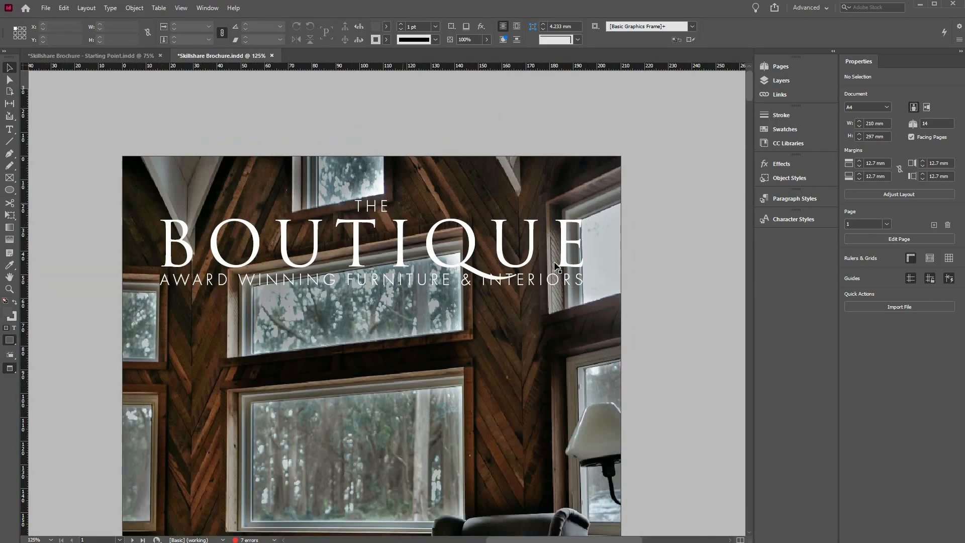
{"action": "left_click", "coordinate": [557, 281]}
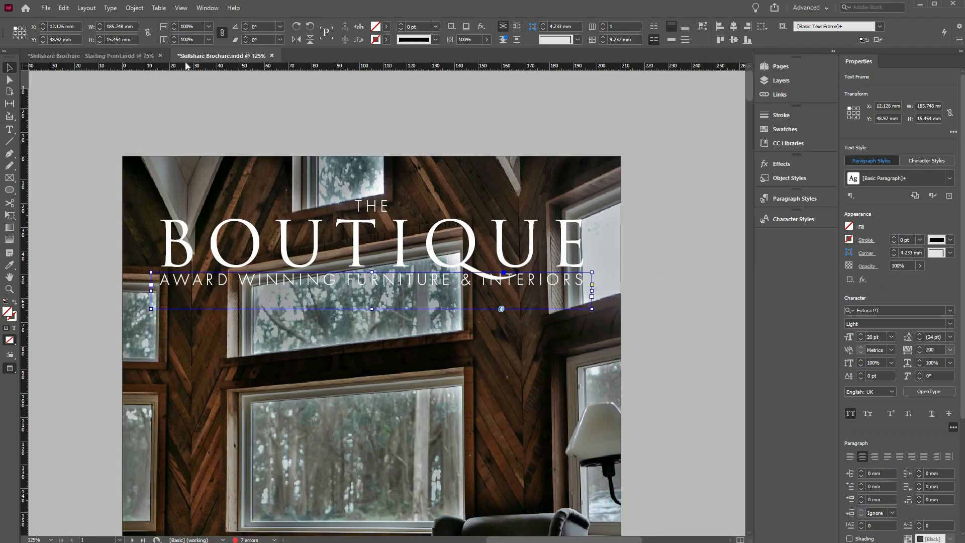
Step: Copy the worksheet's BRANDNAME and tagline frames onto the starting-point front cover, centred just below the existing title block at Y about 64 mm
{"action": "left_click", "coordinate": [124, 56]}
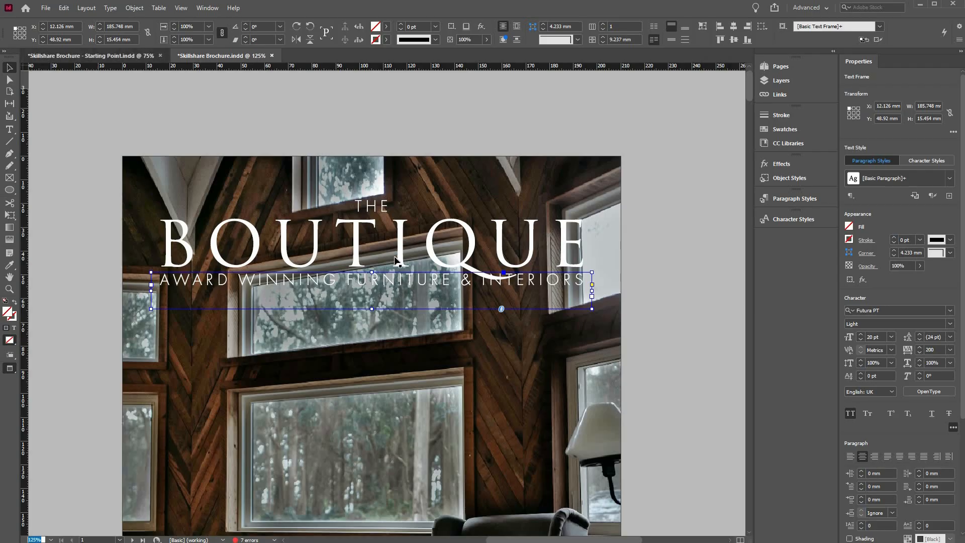
{"action": "scroll", "coordinate": [478, 271], "scroll_direction": "up", "scroll_amount": 1}
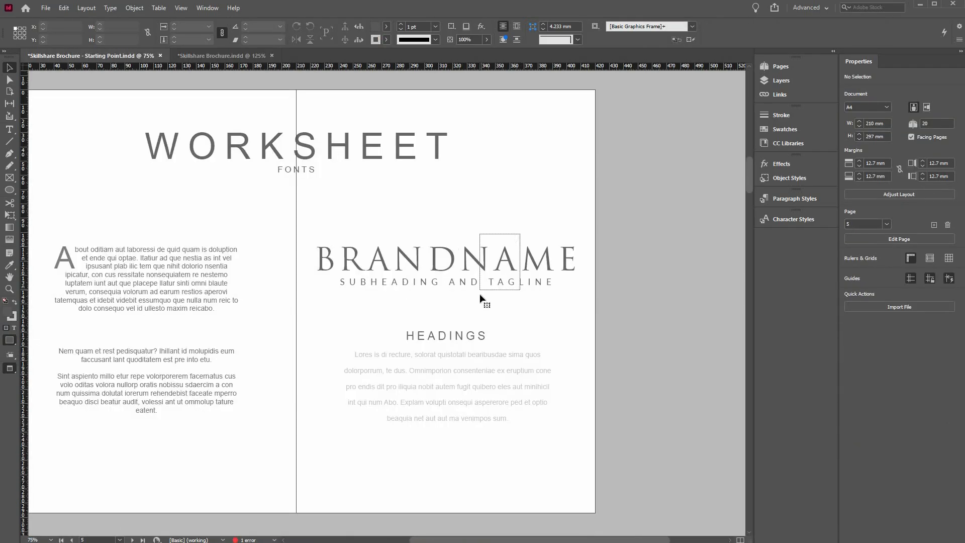
{"action": "left_click", "coordinate": [578, 288]}
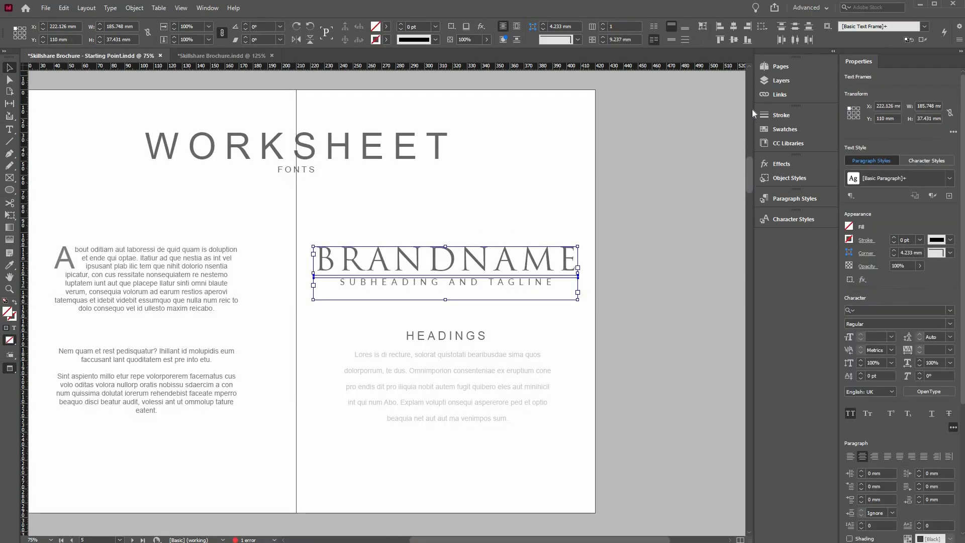
{"action": "scroll", "coordinate": [592, 173], "scroll_direction": "up", "scroll_amount": 15}
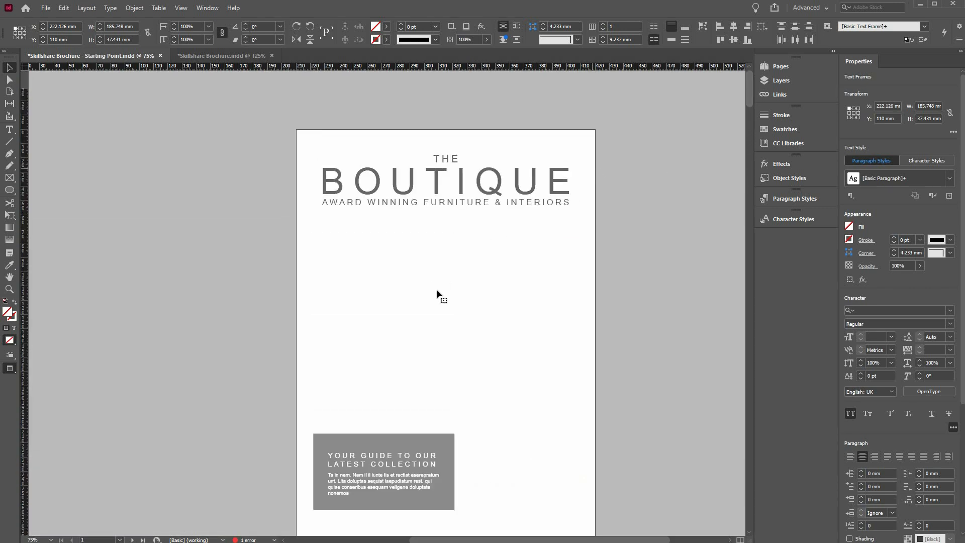
{"action": "key", "text": "ctrl+v"}
{"action": "mouse_move", "coordinate": [487, 234]}
{"action": "left_mouse_down"}
{"action": "mouse_move", "coordinate": [502, 224]}
{"action": "mouse_move", "coordinate": [500, 237]}
{"action": "left_mouse_up"}
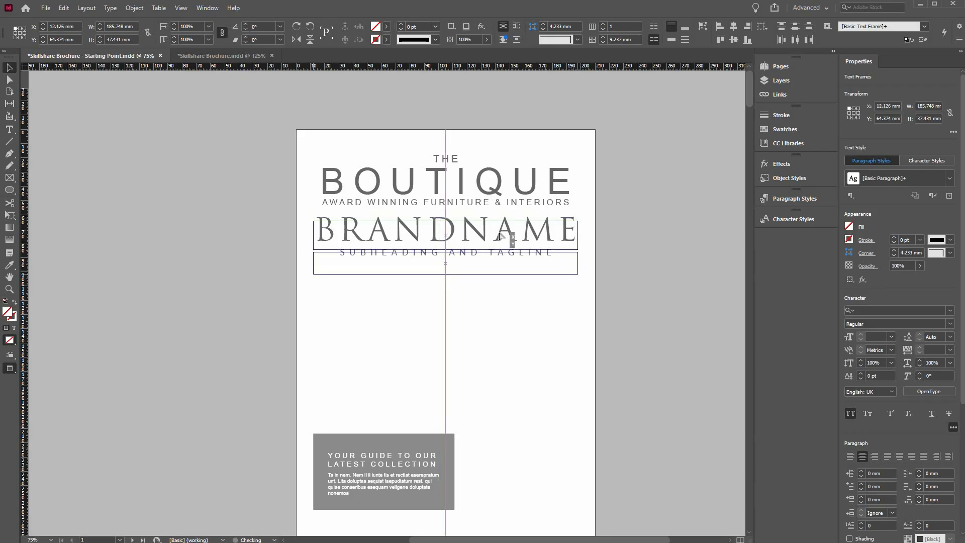
{"action": "left_click_drag", "start_coordinate": [500, 237], "coordinate": [500, 236]}
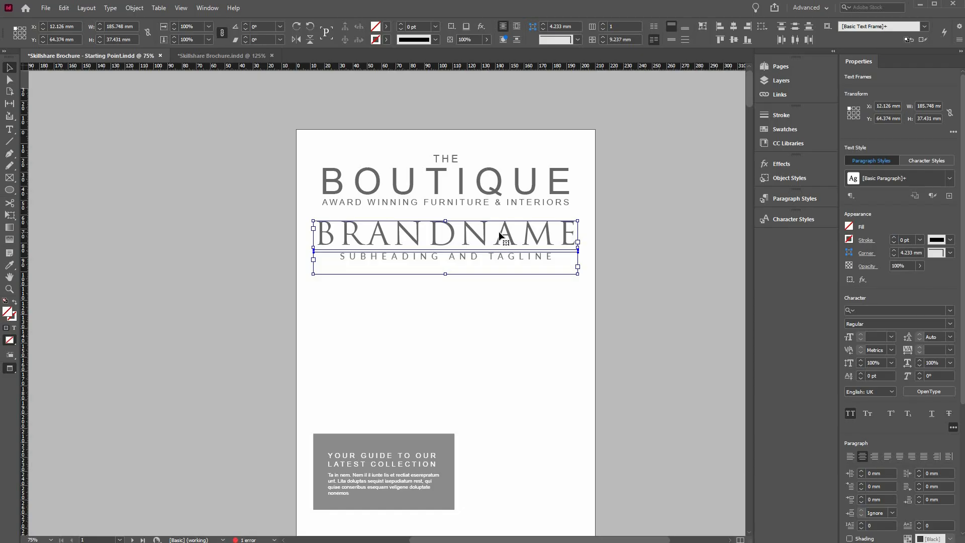
Step: Remove the cover's original THE, BOUTIQUE and tagline frames and move the BRANDNAME pair up to Y 30 mm
{"action": "key", "text": "w"}
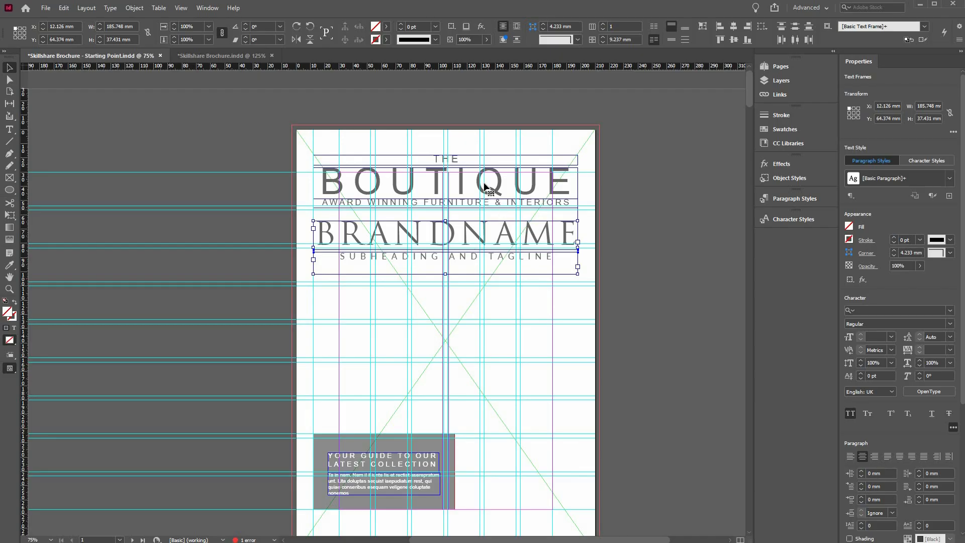
{"action": "key", "text": "w"}
{"action": "left_click", "coordinate": [458, 169]}
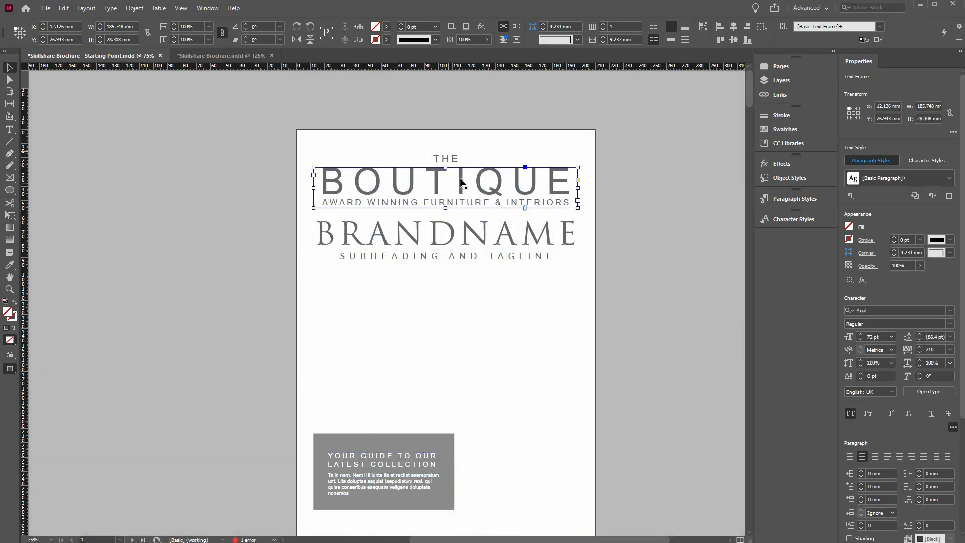
{"action": "key", "text": "ctrl+z"}
{"action": "key", "text": "ctrl+z"}
{"action": "key", "text": "ctrl+z"}
{"action": "key", "text": "ctrl+z"}
{"action": "key", "text": "ctrl+z"}
{"action": "key", "text": "ctrl+z"}
{"action": "key", "text": "ctrl+z"}
{"action": "key", "text": "ctrl+z"}
{"action": "left_click_drag", "start_coordinate": [479, 240], "coordinate": [483, 189]}
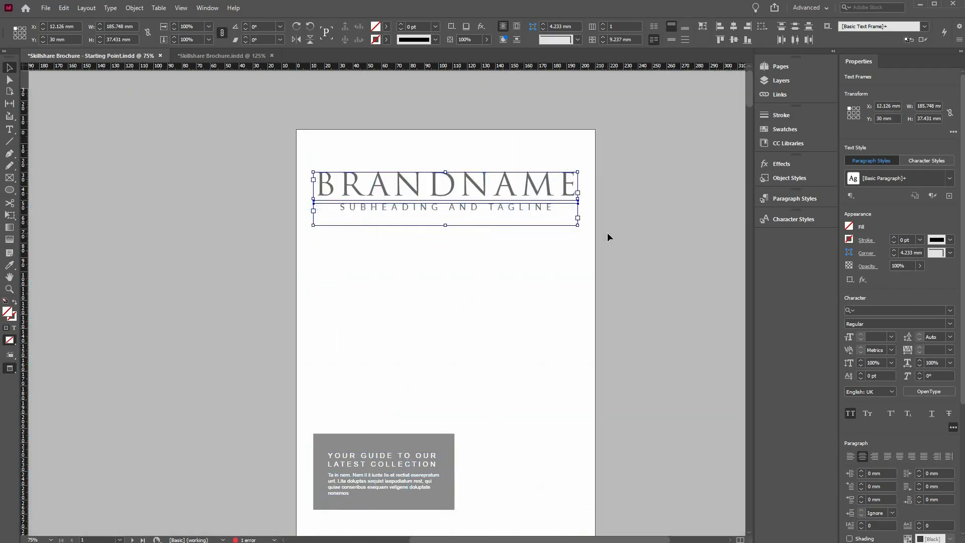
{"action": "left_click", "coordinate": [608, 237]}
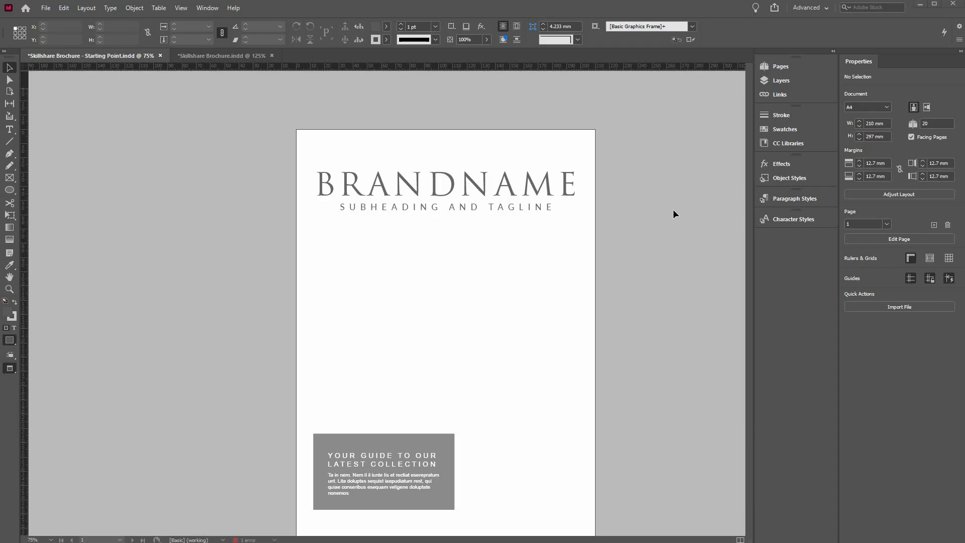
Step: Return to the fonts worksheet and check the text styles of the drop-cap paragraph and the body text below it
{"action": "scroll", "coordinate": [674, 210], "scroll_direction": "down", "scroll_amount": 20}
{"action": "scroll", "coordinate": [418, 284], "scroll_direction": "down", "scroll_amount": 3}
{"action": "scroll", "coordinate": [418, 283], "scroll_direction": "up", "scroll_amount": 3}
{"action": "scroll", "coordinate": [417, 283], "scroll_direction": "left", "scroll_amount": 4}
{"action": "scroll", "coordinate": [451, 290], "scroll_direction": "up", "scroll_amount": 1}
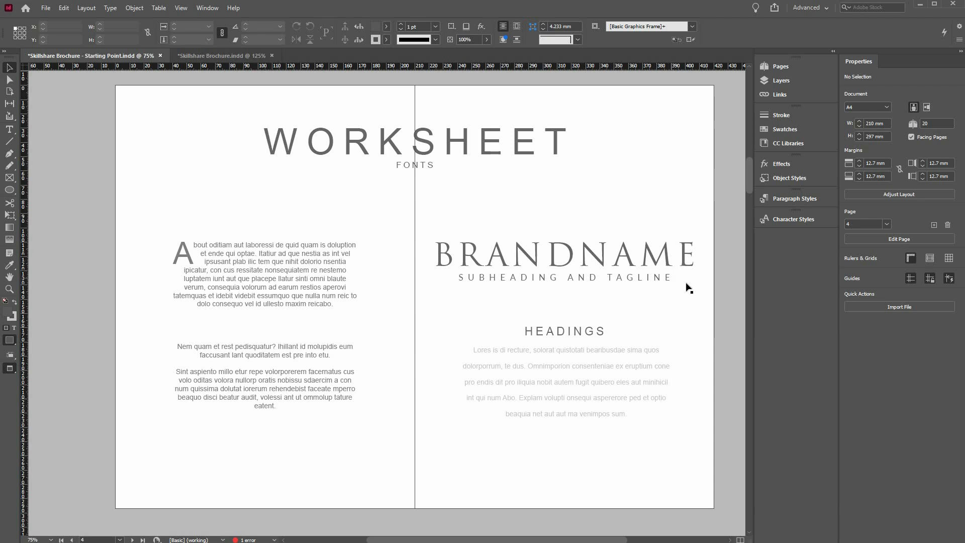
{"action": "left_click", "coordinate": [331, 273]}
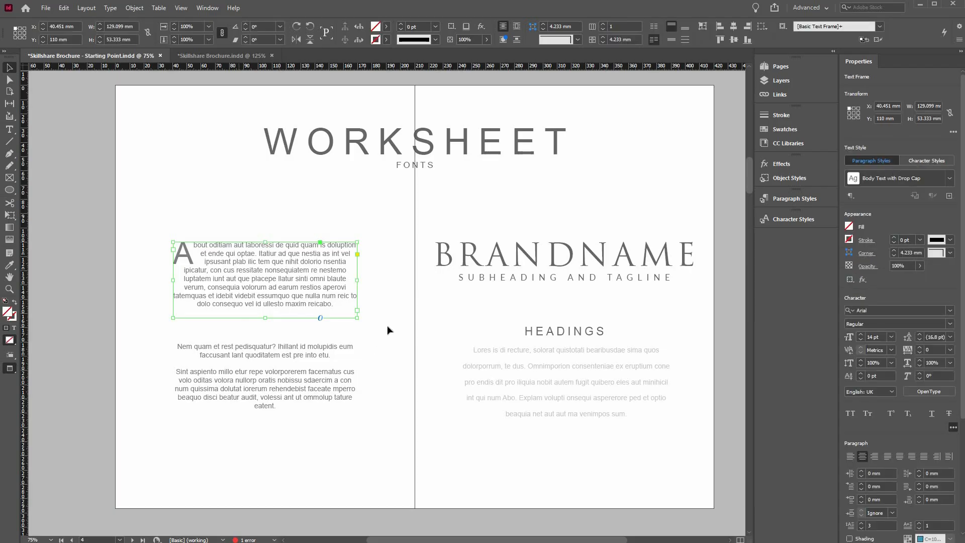
{"action": "left_click", "coordinate": [347, 352]}
{"action": "left_click", "coordinate": [704, 192]}
Step: Show the document's paragraph styles and look through the pages as far as the contents spread, returning to the fonts worksheet
{"action": "scroll", "coordinate": [705, 192], "scroll_direction": "down", "scroll_amount": 1}
{"action": "scroll", "coordinate": [704, 192], "scroll_direction": "right", "scroll_amount": 2}
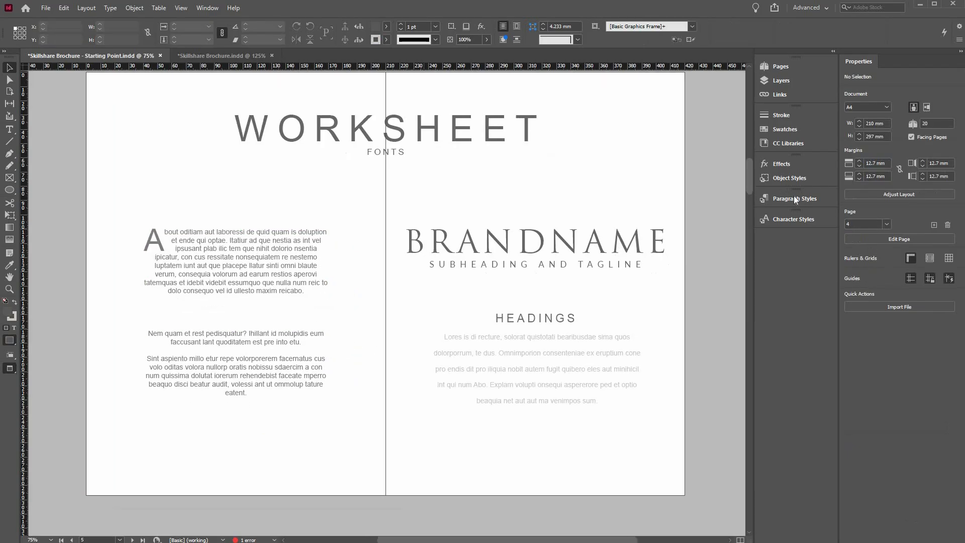
{"action": "left_click", "coordinate": [795, 198]}
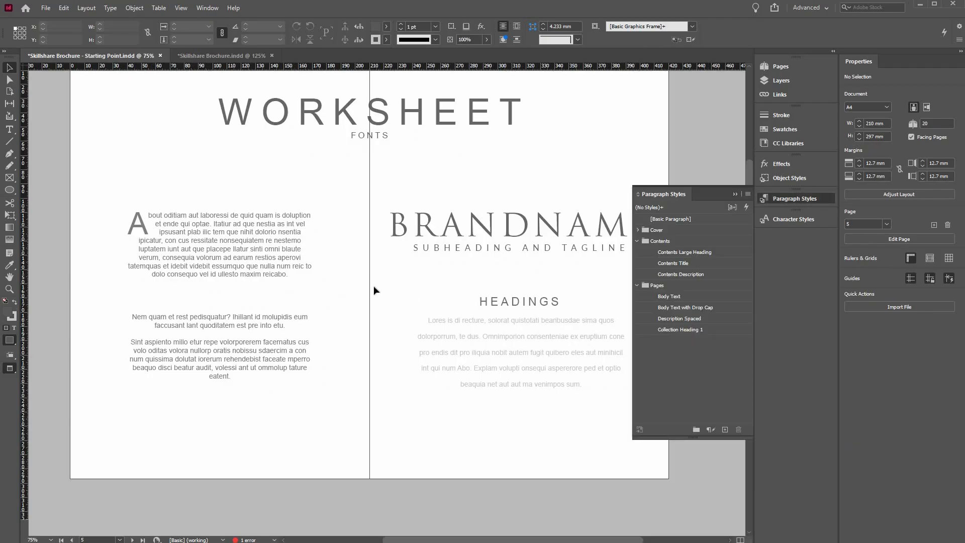
{"action": "scroll", "coordinate": [352, 281], "scroll_direction": "down", "scroll_amount": 15}
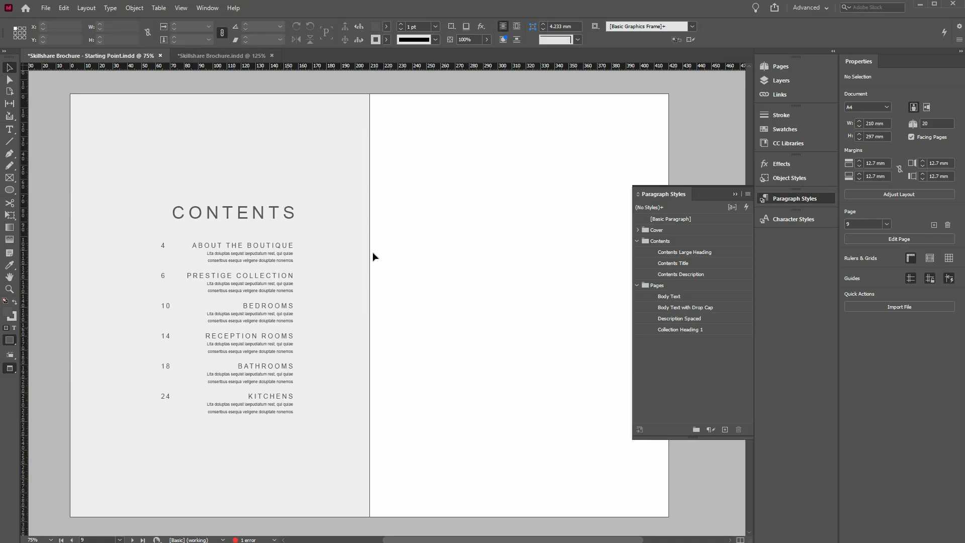
{"action": "scroll", "coordinate": [375, 255], "scroll_direction": "up", "scroll_amount": 10}
{"action": "scroll", "coordinate": [426, 270], "scroll_direction": "up", "scroll_amount": 5}
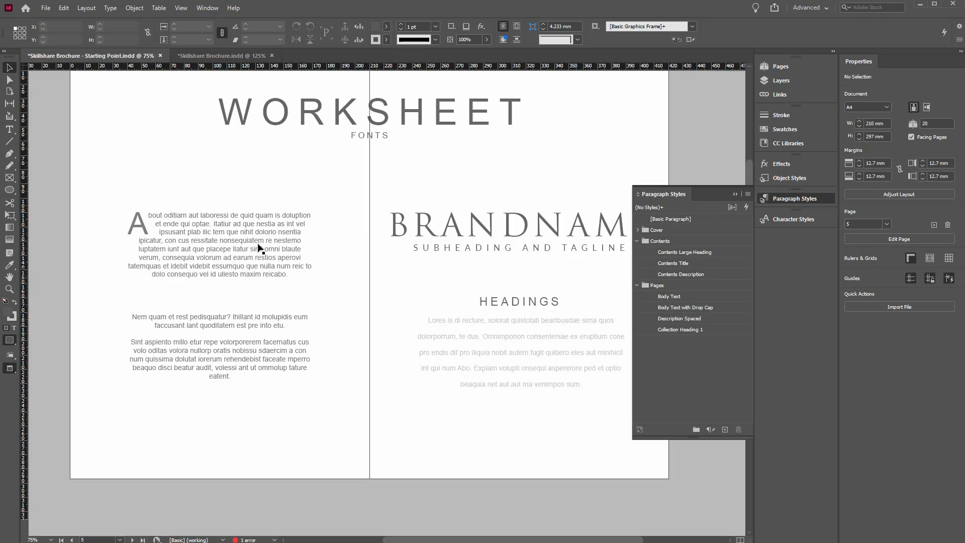
Step: Compare the paragraph styles and paragraph settings of the worksheet's drop-cap paragraph and the body text below it
{"action": "left_click", "coordinate": [227, 234]}
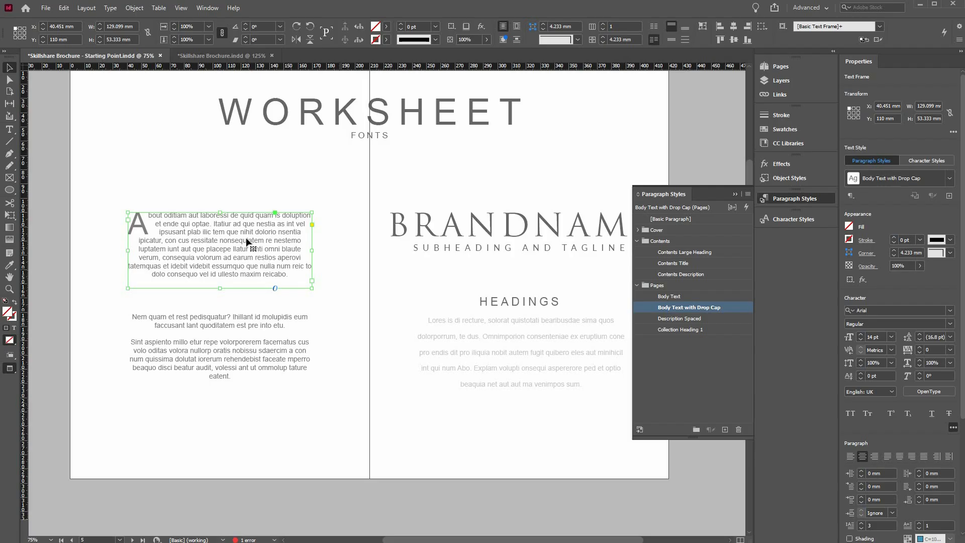
{"action": "left_click", "coordinate": [251, 339]}
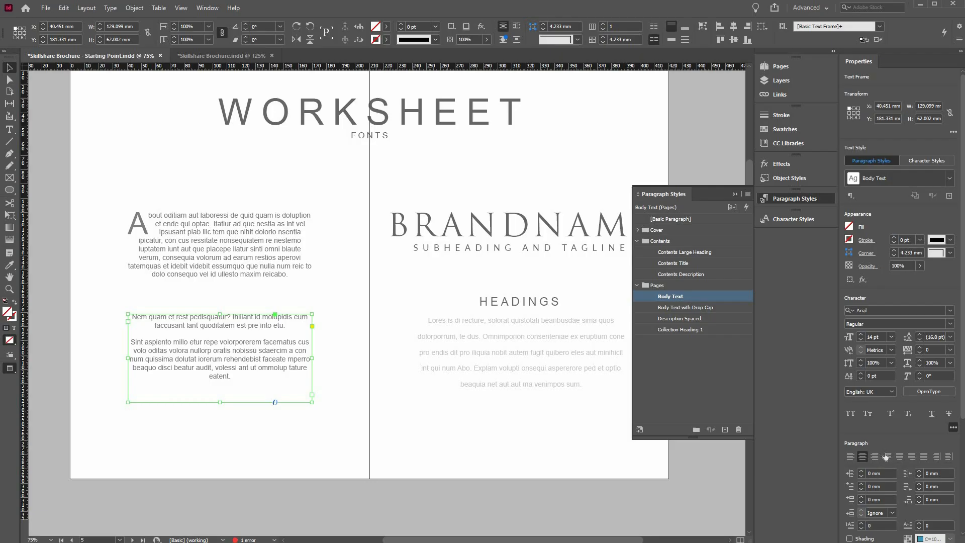
{"action": "left_click", "coordinate": [239, 257]}
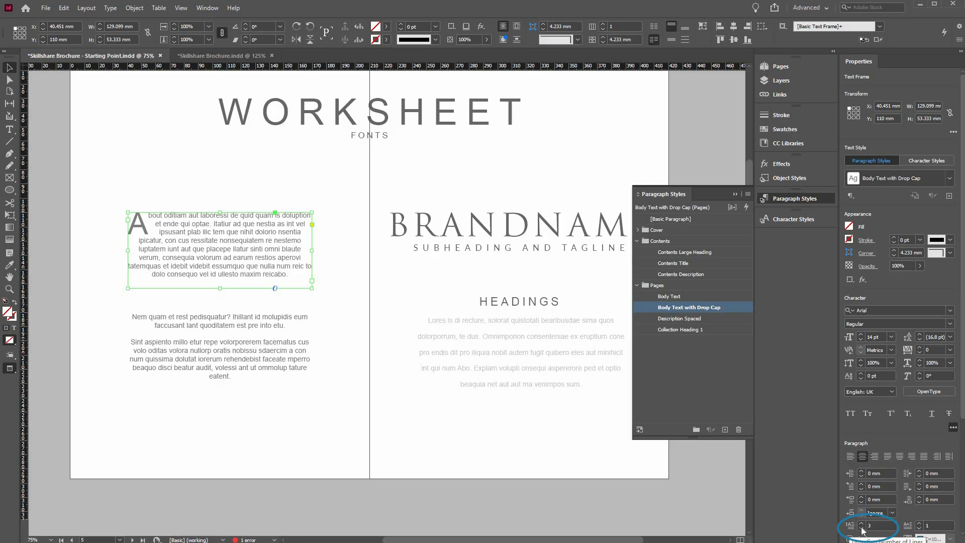
Step: Try different drop-cap line counts, such as 2, on the worksheet's drop-cap paragraph and undo the trial
{"action": "left_click", "coordinate": [862, 528]}
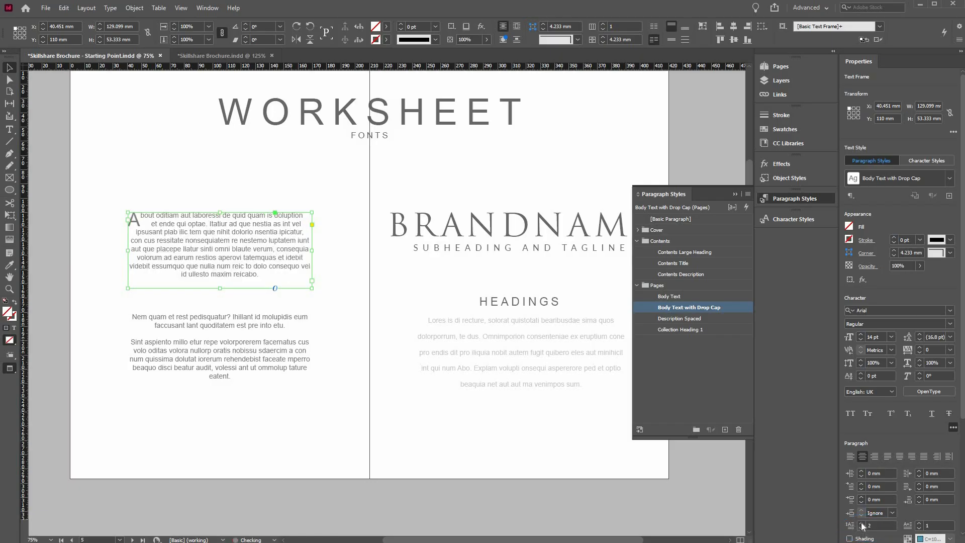
{"action": "left_click", "coordinate": [861, 528]}
{"action": "left_click", "coordinate": [862, 523]}
{"action": "left_click", "coordinate": [862, 523]}
{"action": "left_click", "coordinate": [862, 523]}
{"action": "key", "text": "ctrl+z"}
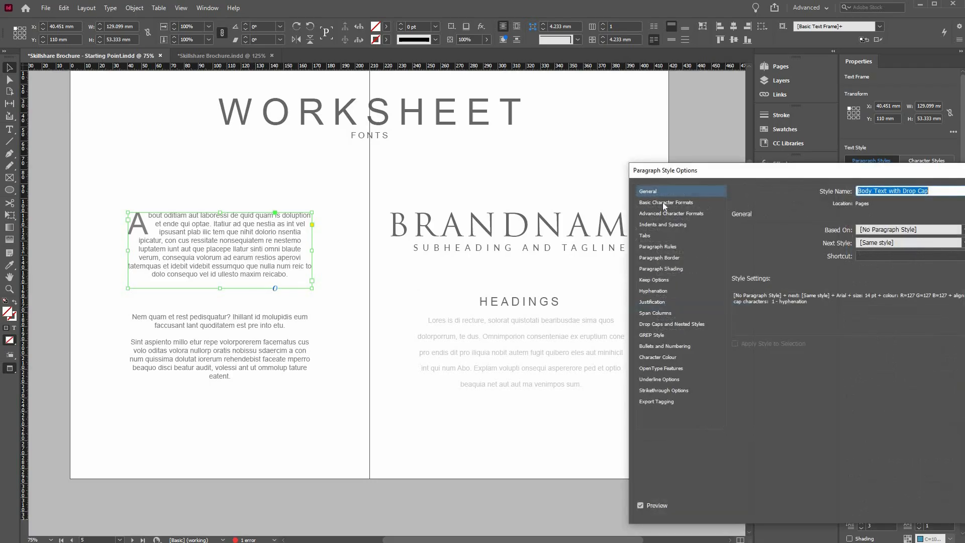
Step: Set the font family of the Body Text with Drop Cap paragraph style to Minion Pro
{"action": "left_click", "coordinate": [667, 203]}
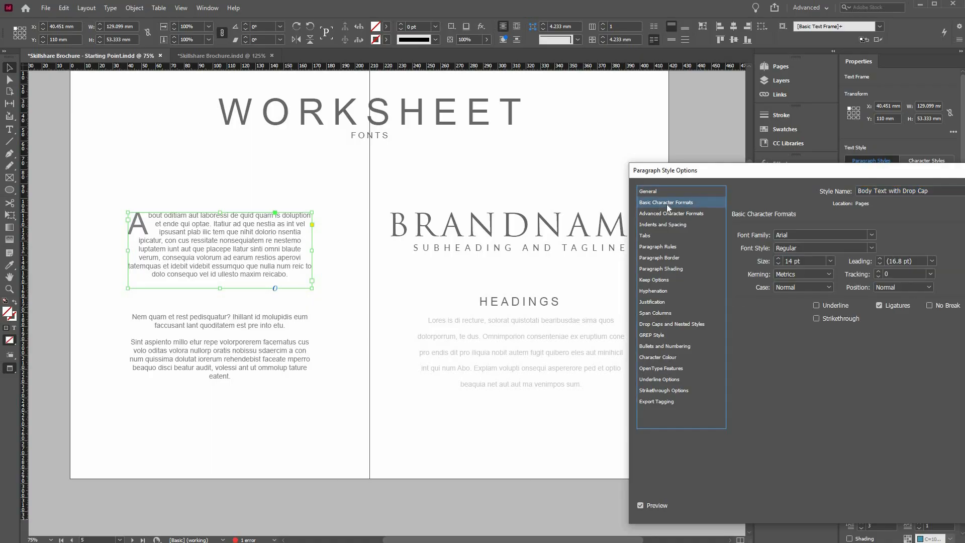
{"action": "left_click_drag", "start_coordinate": [649, 171], "coordinate": [528, 164]}
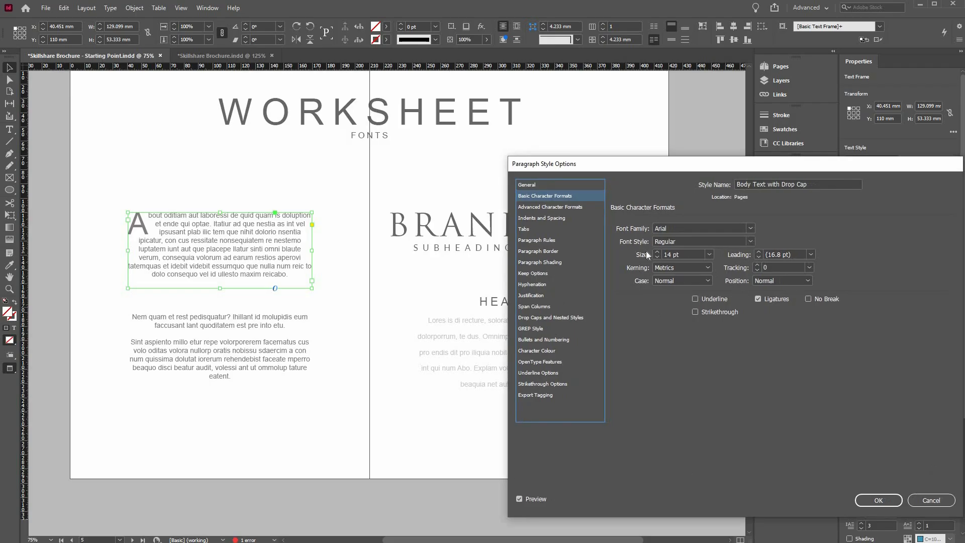
{"action": "left_click", "coordinate": [752, 228]}
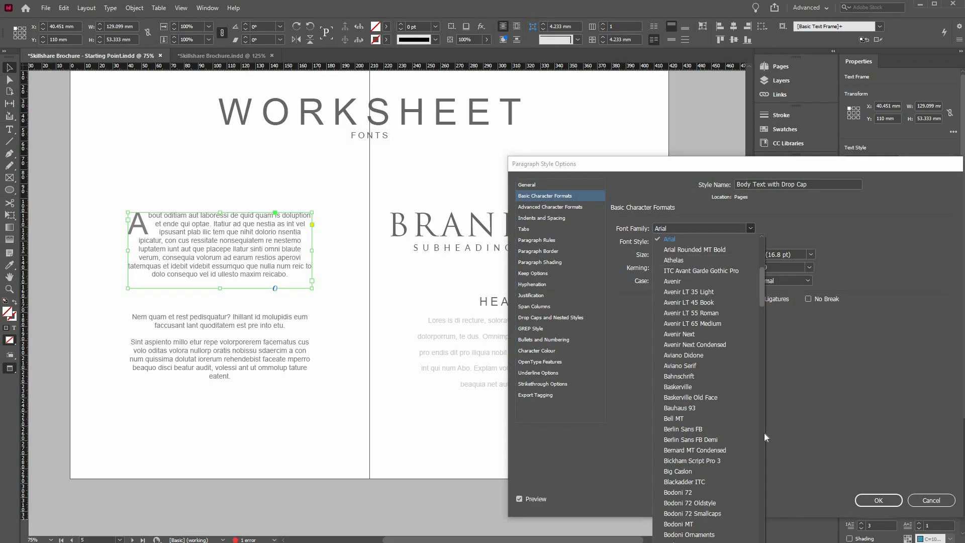
{"action": "left_click", "coordinate": [764, 433]}
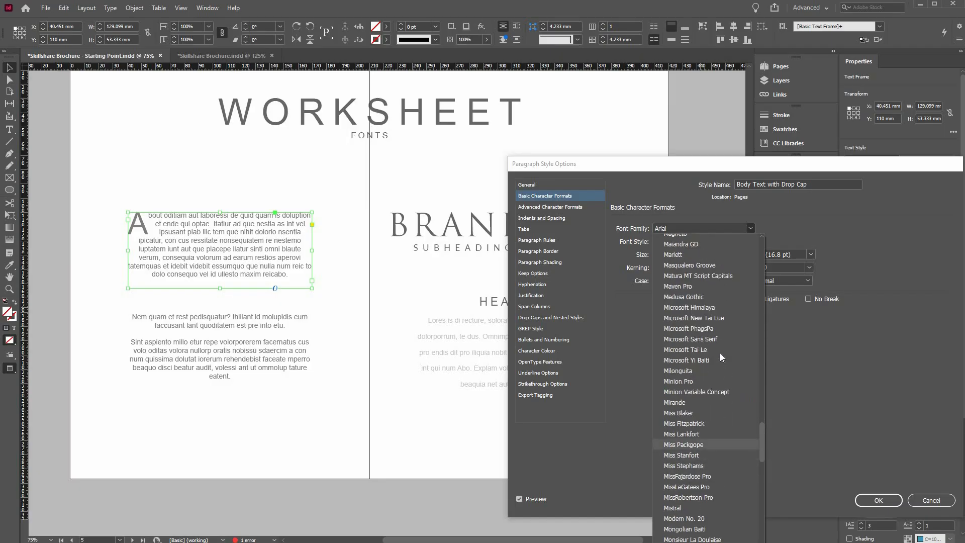
{"action": "type", "text": "Minion Pro"}
{"action": "key", "text": "Return"}
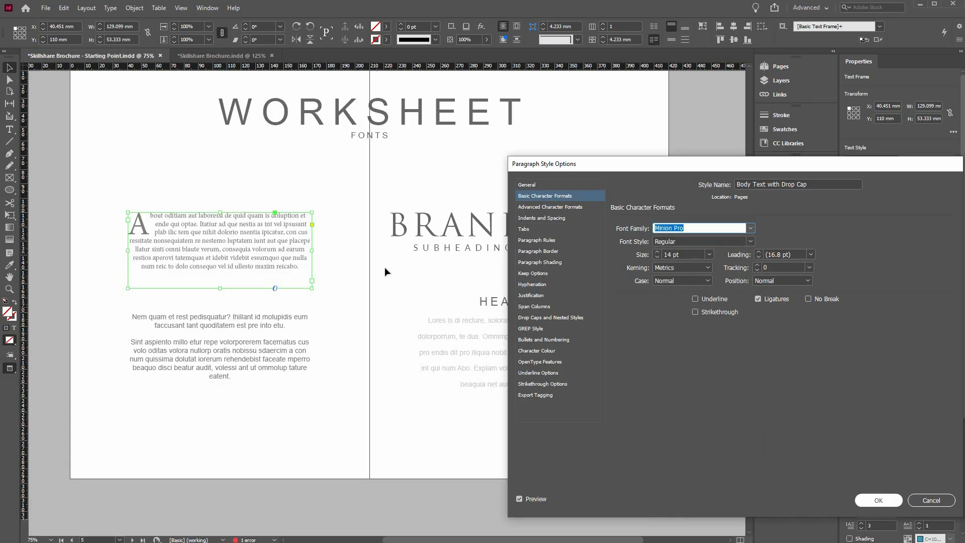
{"action": "key", "text": "Return"}
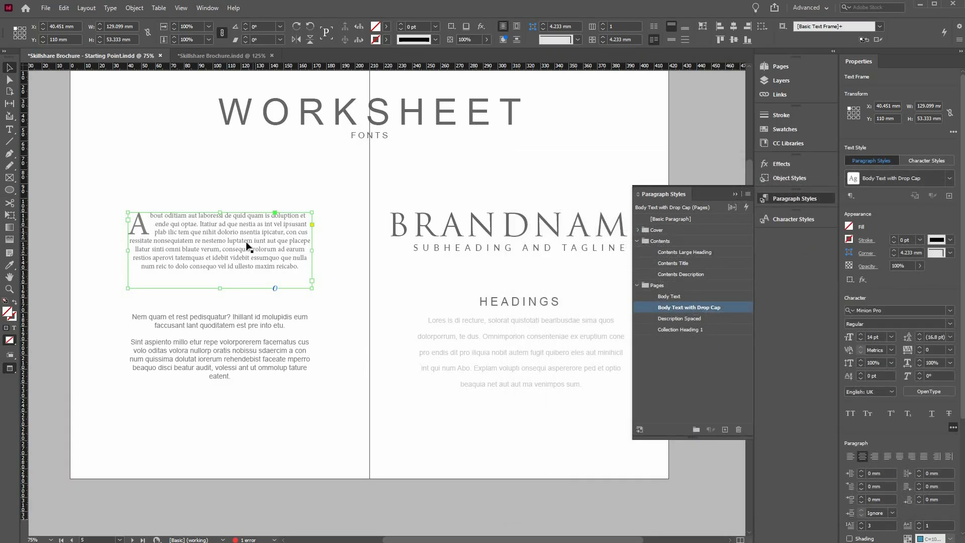
{"action": "key", "text": "ctrl+shift+a"}
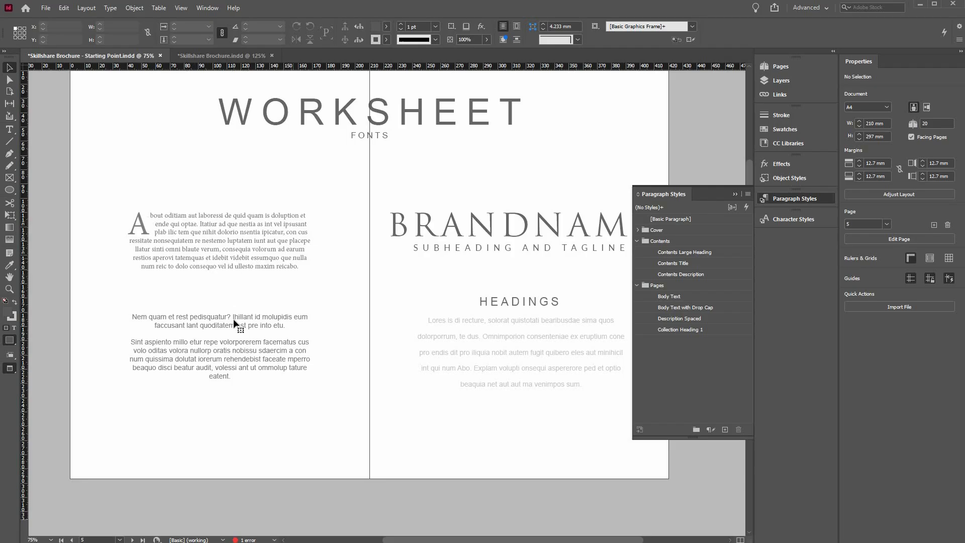
Step: Set the font family of the Body Text paragraph style to Minion Pro
{"action": "left_click", "coordinate": [235, 351]}
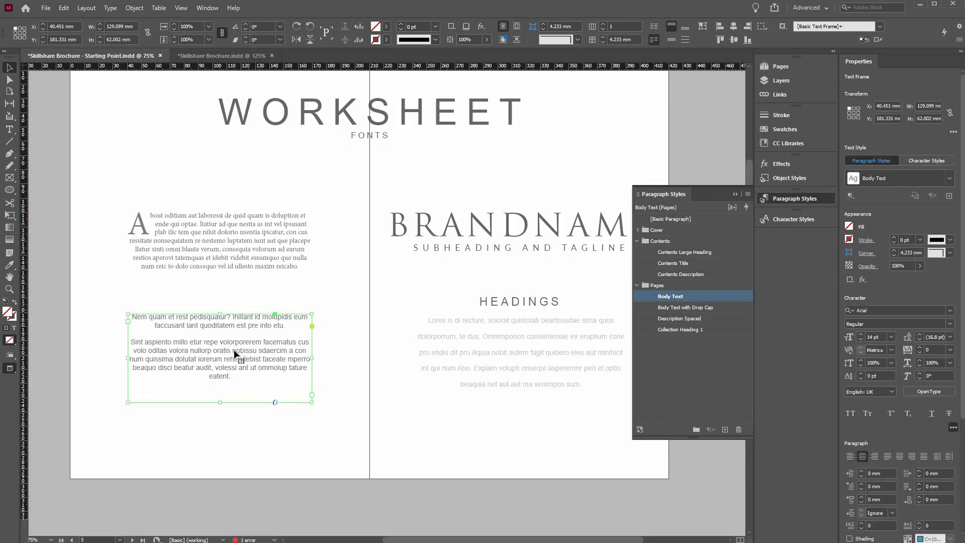
{"action": "double_click", "coordinate": [685, 296]}
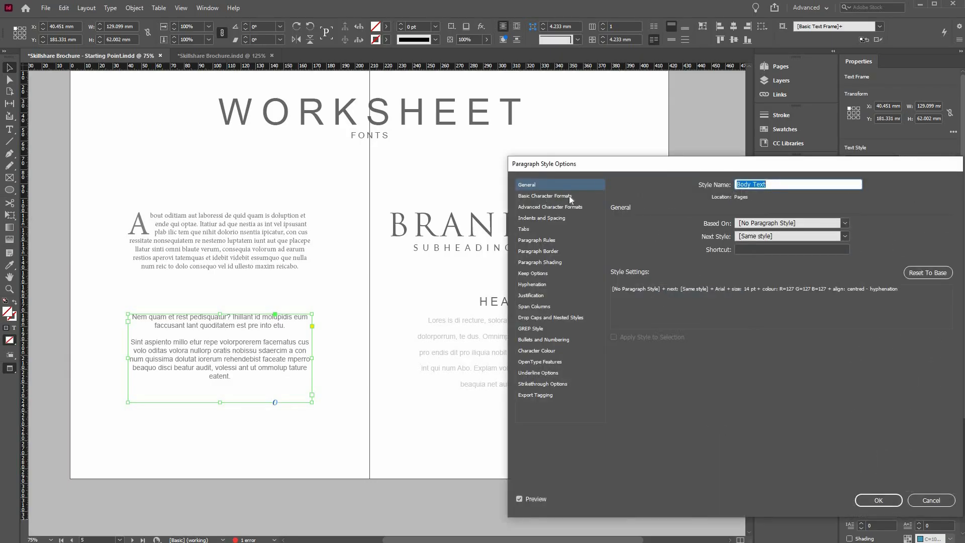
{"action": "left_click", "coordinate": [569, 195]}
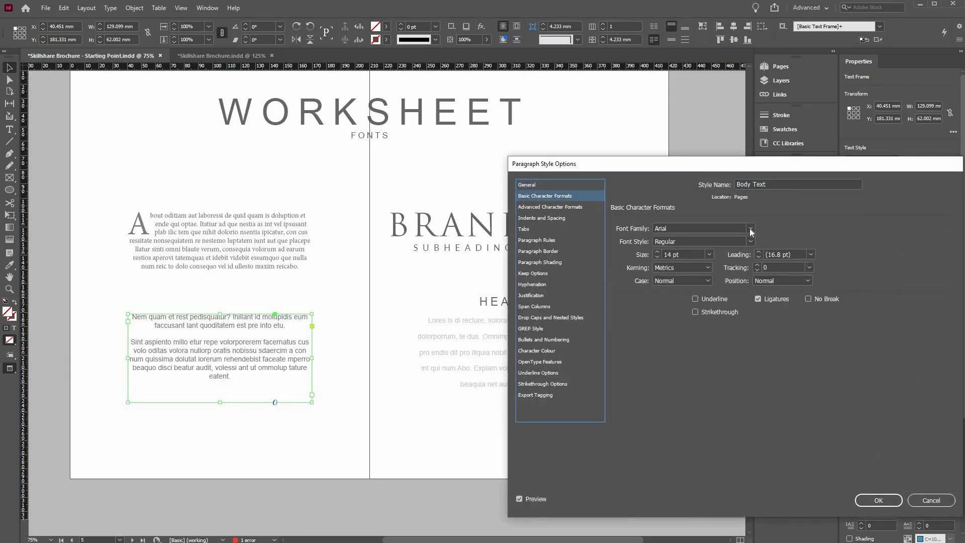
{"action": "left_click", "coordinate": [724, 228]}
{"action": "scroll", "coordinate": [722, 229], "scroll_direction": "down", "scroll_amount": 10}
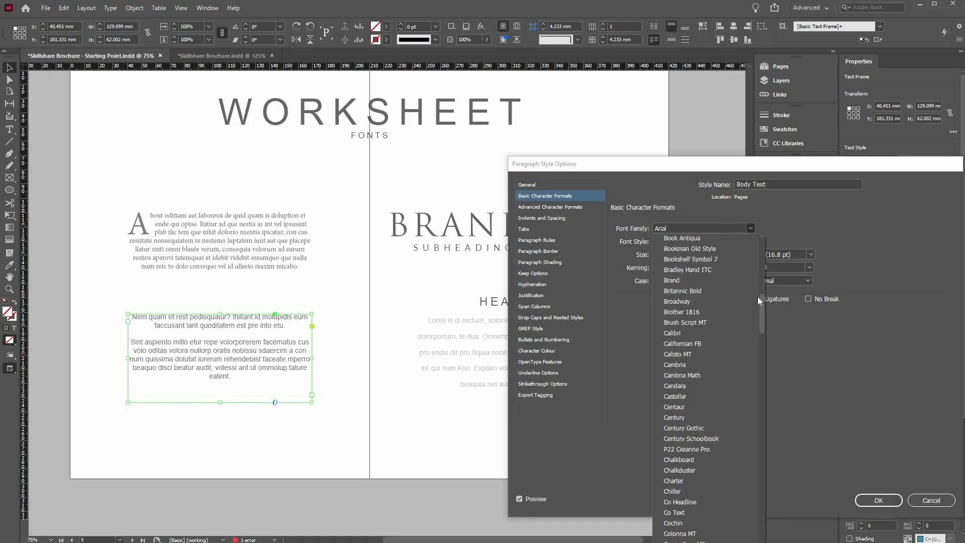
{"action": "left_click", "coordinate": [696, 229]}
{"action": "type", "text": "Minion Pro"}
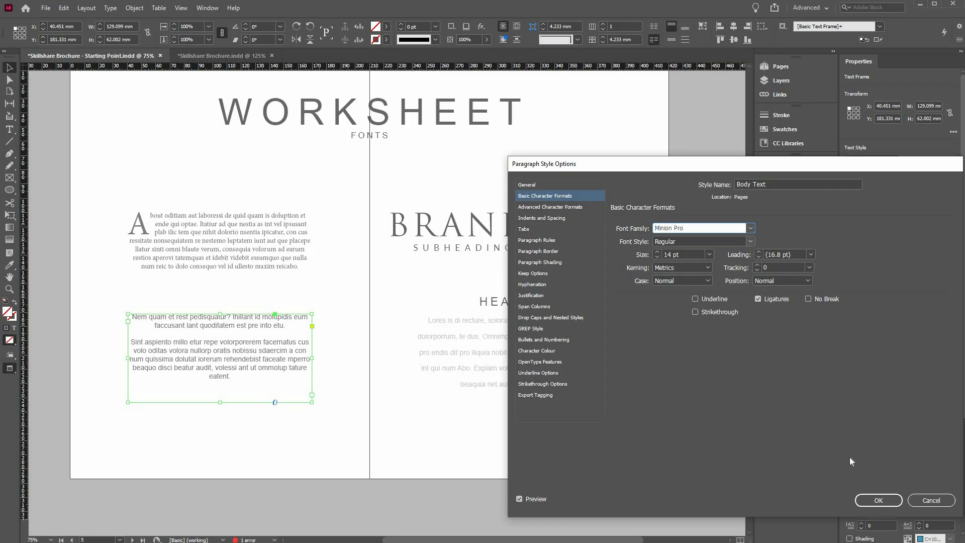
{"action": "left_click", "coordinate": [877, 498]}
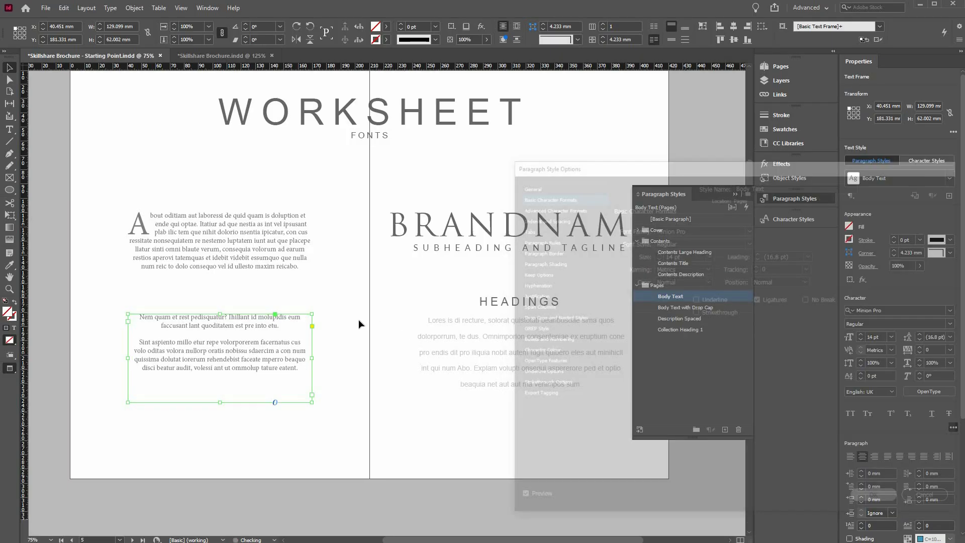
{"action": "left_click", "coordinate": [270, 289]}
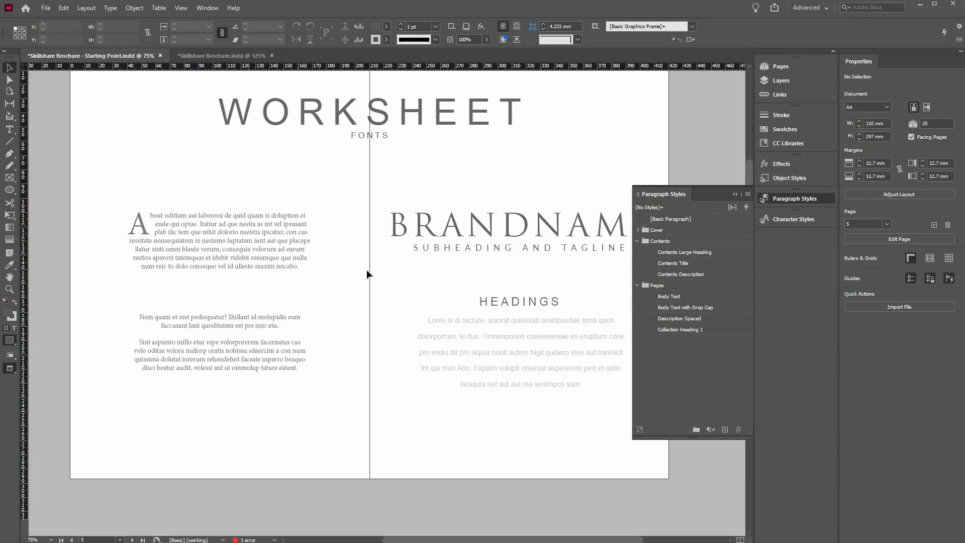
Step: Examine the text frame on the bathroom photo spread and check which paragraph styles its drop-cap and body paragraphs use
{"action": "scroll", "coordinate": [377, 271], "scroll_direction": "down", "scroll_amount": 6}
{"action": "scroll", "coordinate": [382, 274], "scroll_direction": "down", "scroll_amount": 10}
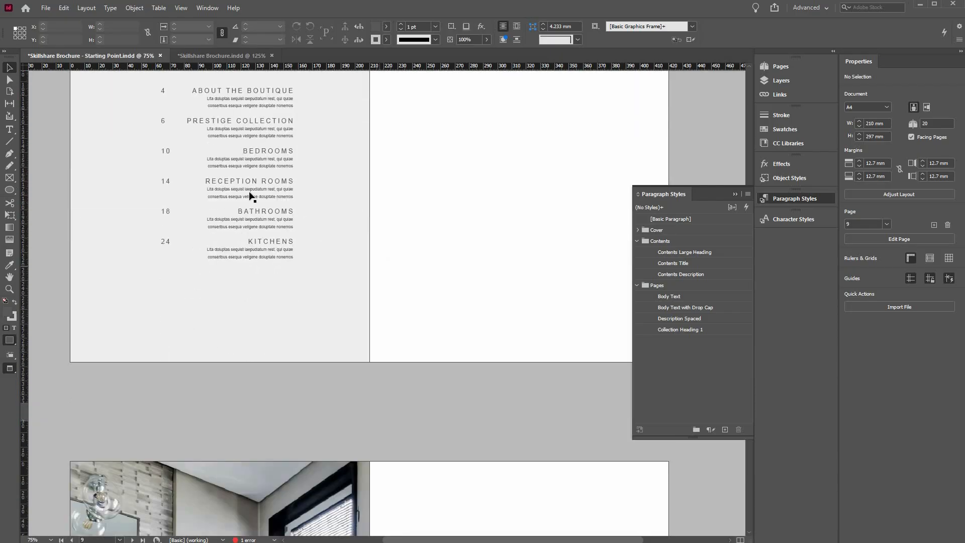
{"action": "scroll", "coordinate": [663, 261], "scroll_direction": "up", "scroll_amount": 2}
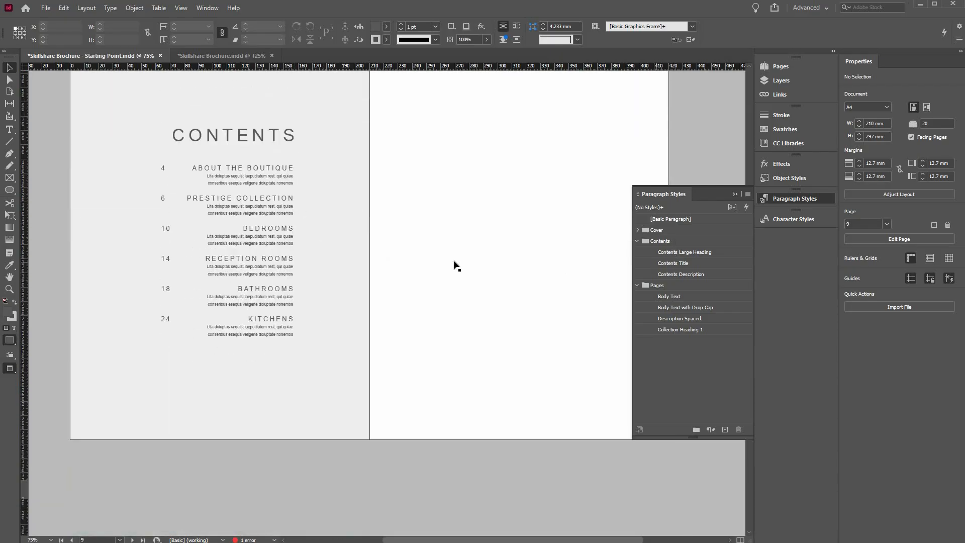
{"action": "scroll", "coordinate": [457, 261], "scroll_direction": "down", "scroll_amount": 8}
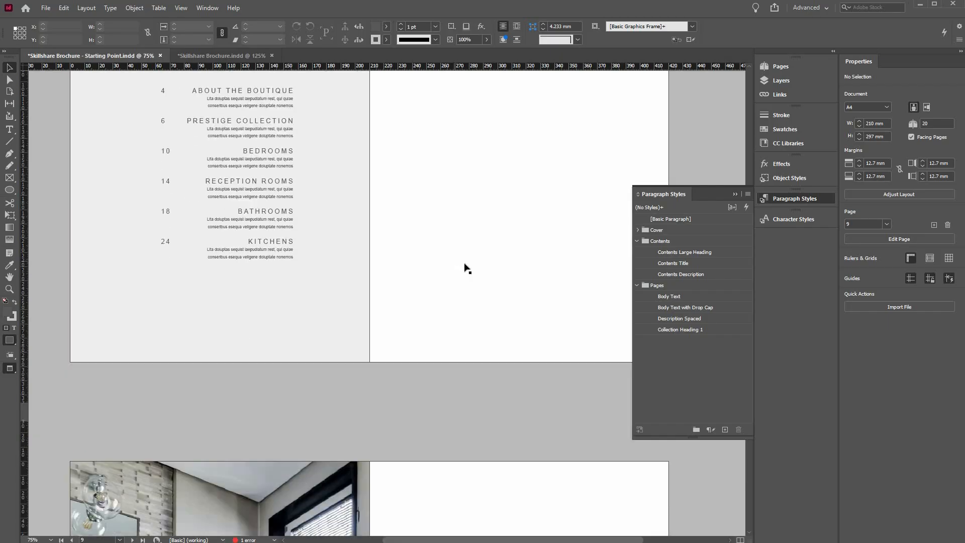
{"action": "scroll", "coordinate": [471, 213], "scroll_direction": "down", "scroll_amount": 3}
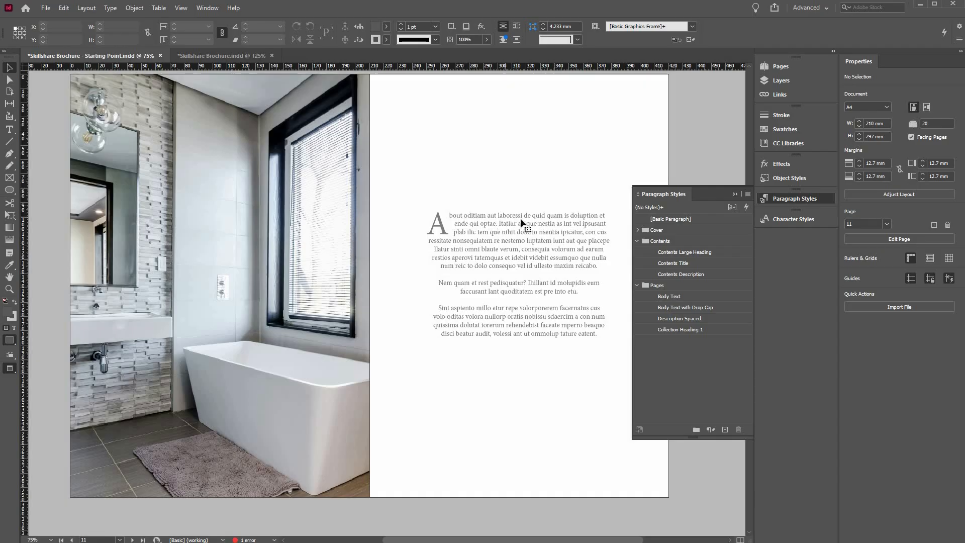
{"action": "left_click", "coordinate": [489, 291]}
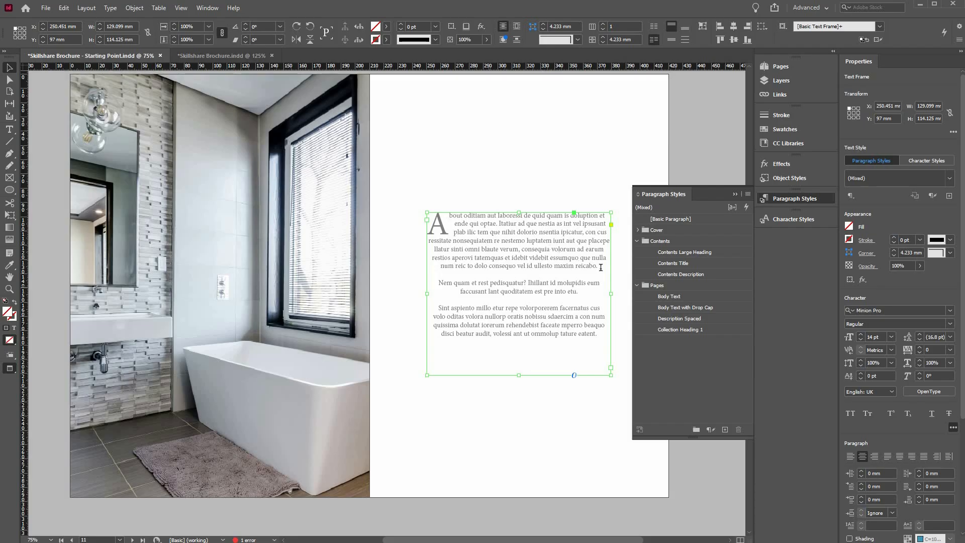
{"action": "double_click", "coordinate": [539, 249]}
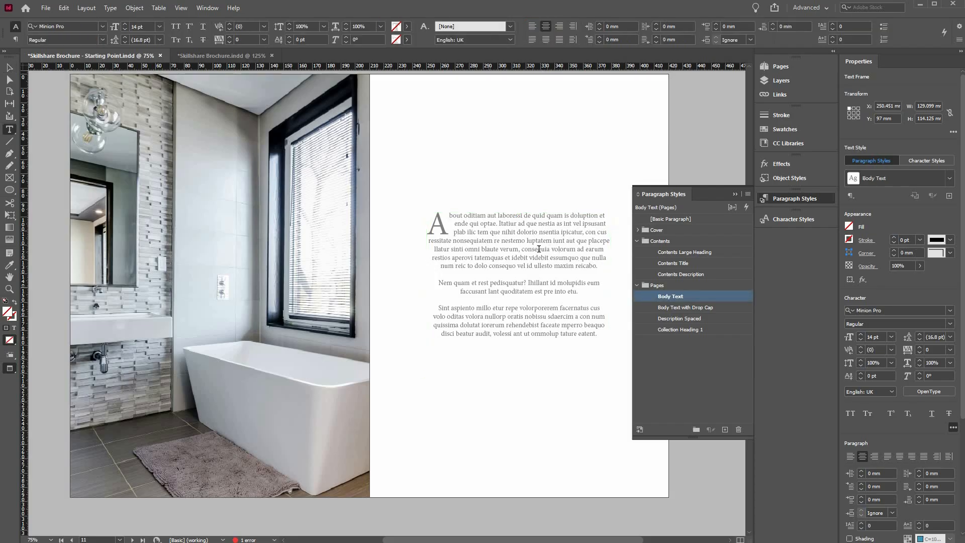
{"action": "left_click", "coordinate": [698, 308]}
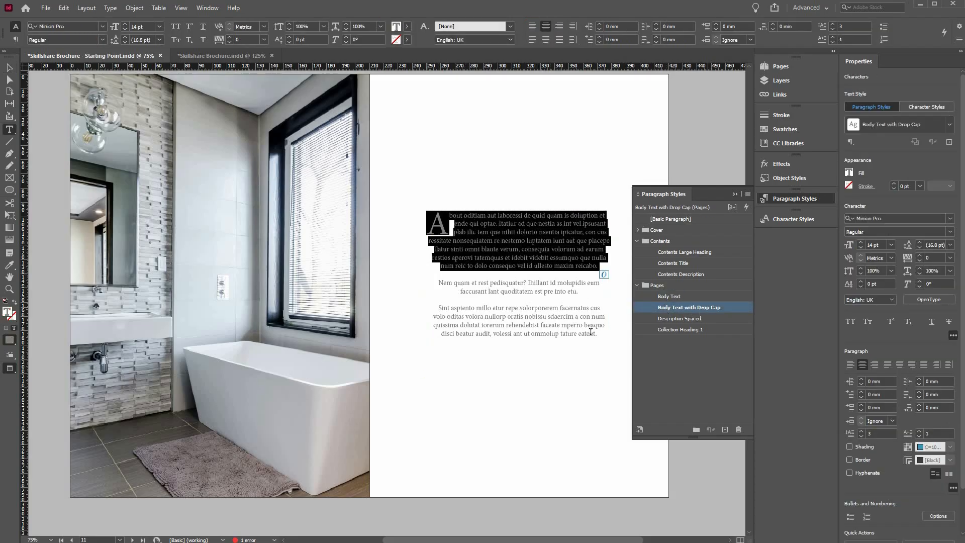
{"action": "left_click_drag", "start_coordinate": [598, 336], "coordinate": [460, 292]}
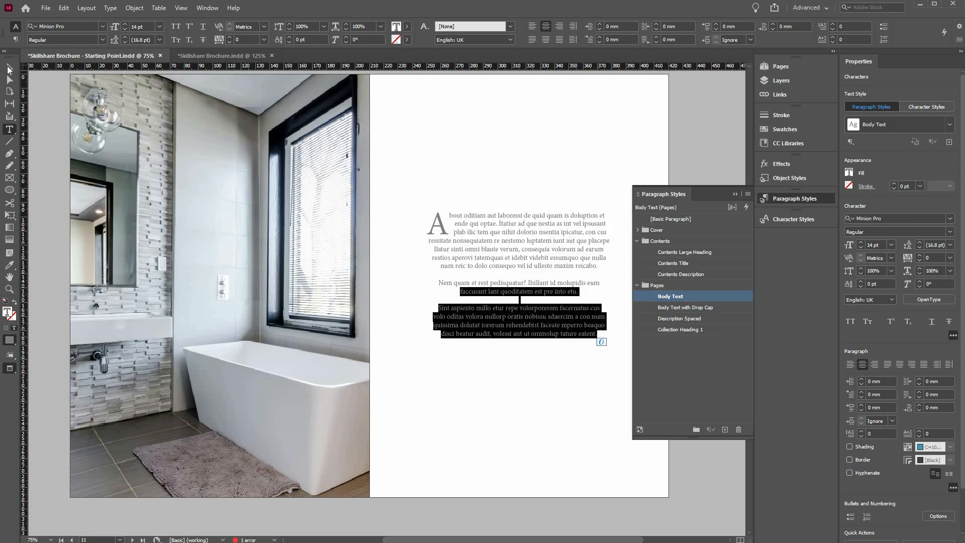
{"action": "key", "text": "Escape"}
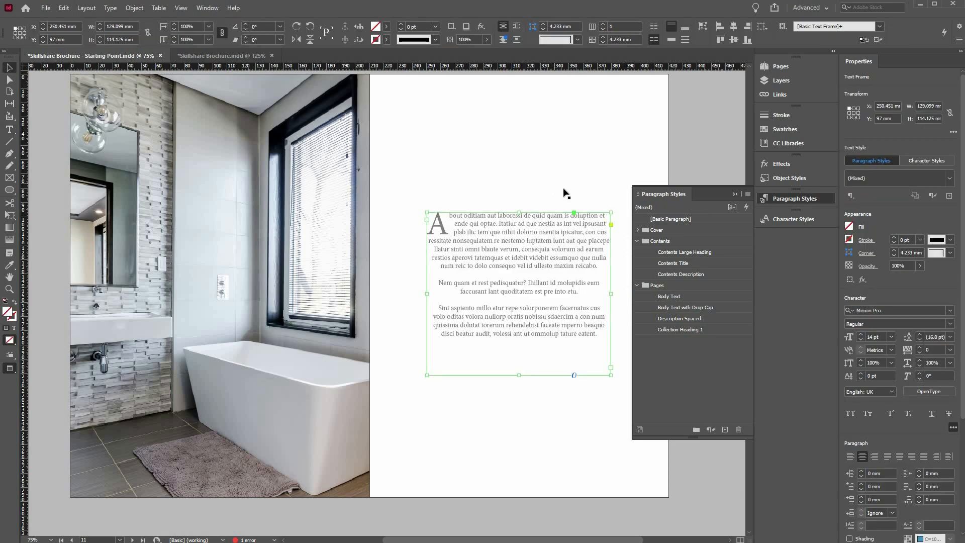
Step: View the boxed drop-cap text on the following spread, then return to the fonts worksheet and check the HEADINGS frame's paragraph style
{"action": "left_click", "coordinate": [564, 187]}
{"action": "scroll", "coordinate": [231, 432], "scroll_direction": "down", "scroll_amount": 5}
{"action": "scroll", "coordinate": [496, 294], "scroll_direction": "down", "scroll_amount": 6}
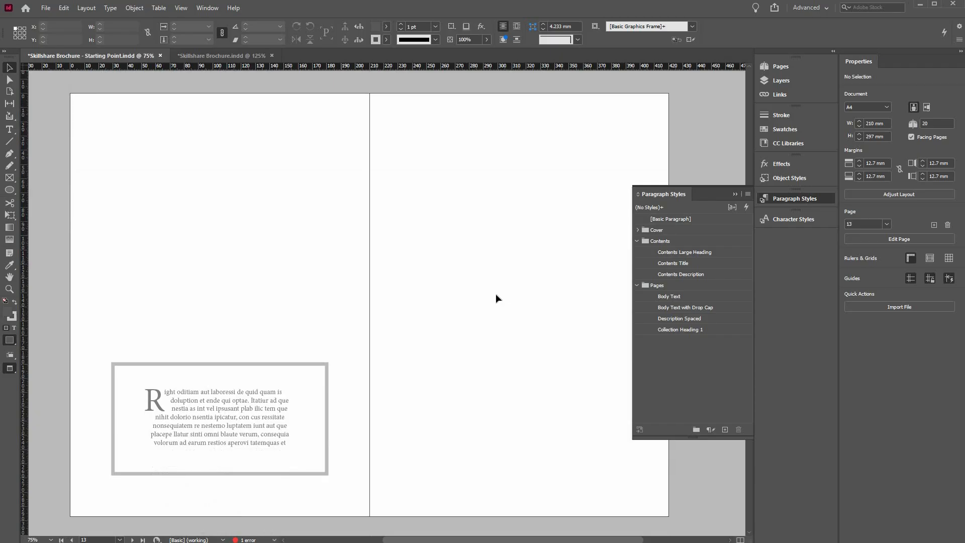
{"action": "scroll", "coordinate": [512, 310], "scroll_direction": "up", "scroll_amount": 5}
{"action": "scroll", "coordinate": [512, 315], "scroll_direction": "up", "scroll_amount": 20}
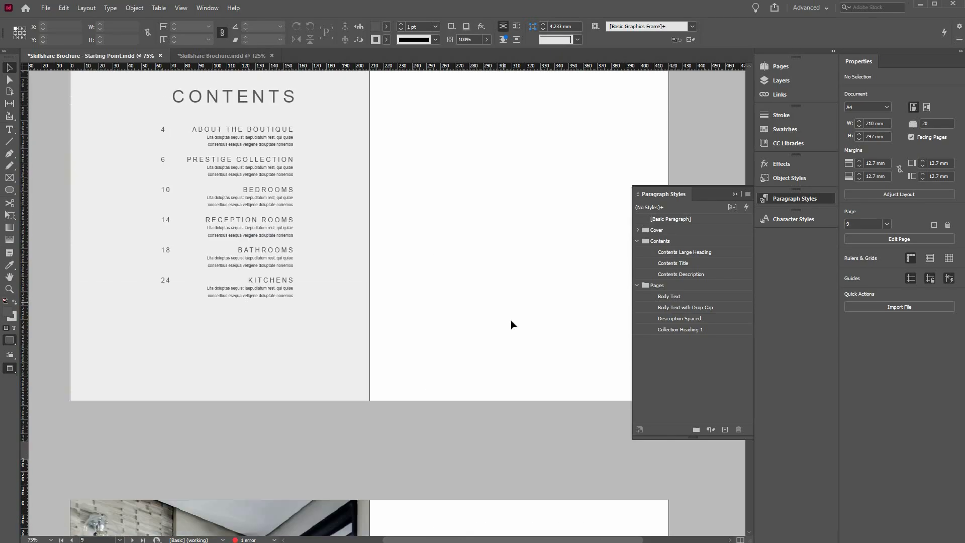
{"action": "scroll", "coordinate": [517, 345], "scroll_direction": "up", "scroll_amount": 10}
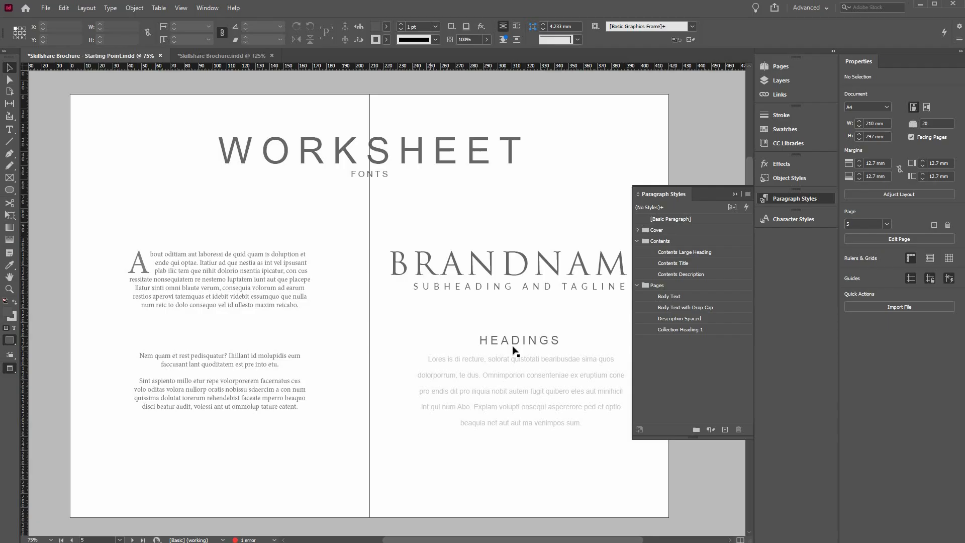
{"action": "left_click", "coordinate": [558, 350]}
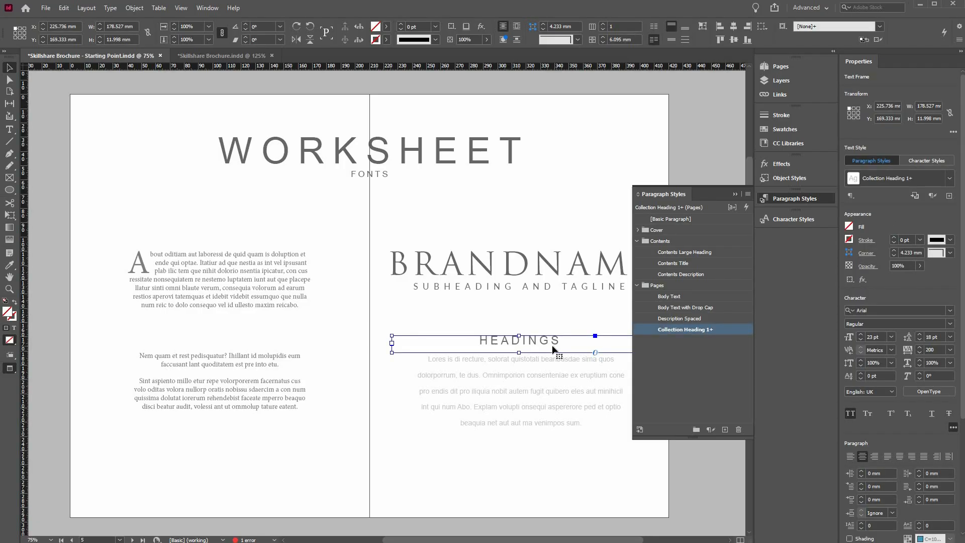
Step: Switch to the finished Skillshare Brochure document and look through its pages to the headings on the Aurra and Elegance Collection spread
{"action": "left_click", "coordinate": [233, 55]}
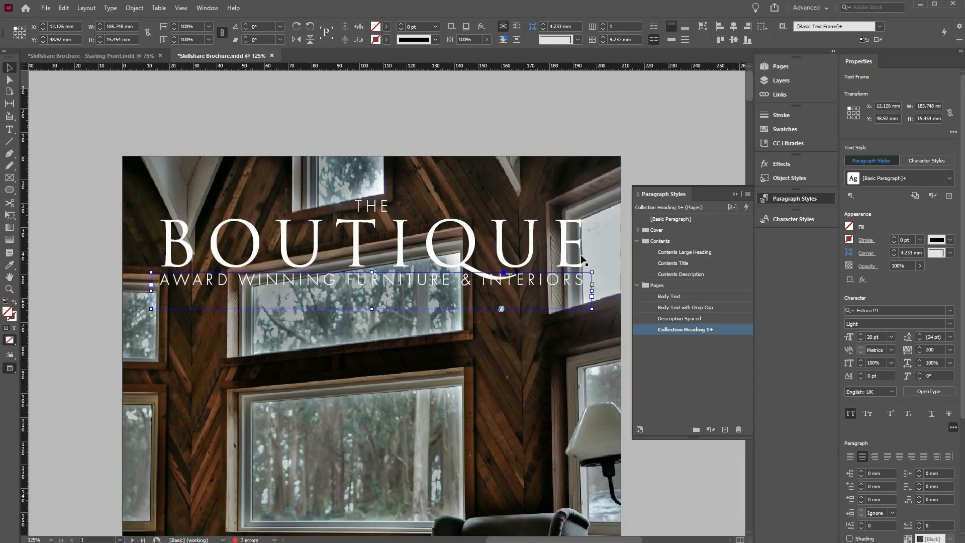
{"action": "scroll", "coordinate": [453, 151], "scroll_direction": "down", "scroll_amount": 15}
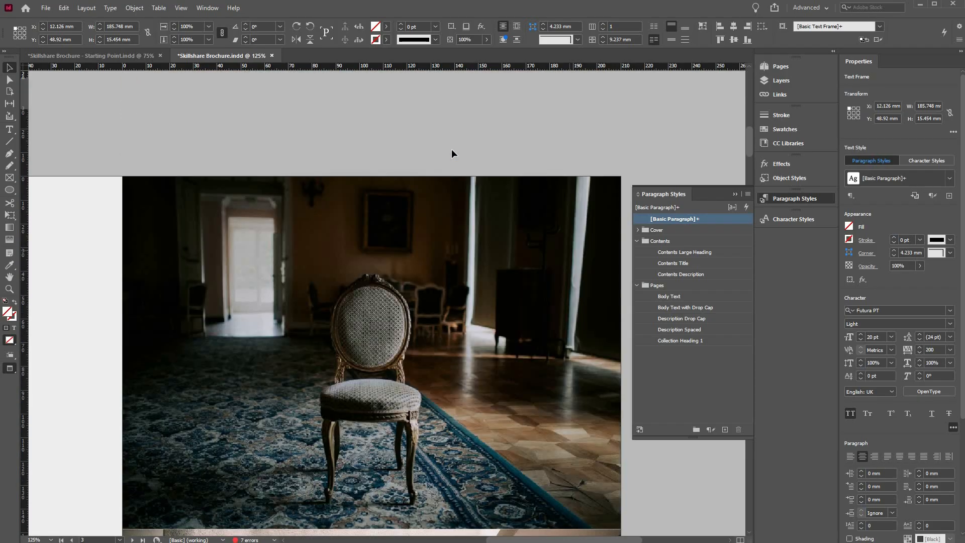
{"action": "key", "text": "ctrl+shift+a"}
{"action": "key", "text": "ctrl+minus"}
{"action": "key", "text": "ctrl+minus"}
{"action": "key", "text": "ctrl+minus"}
{"action": "scroll", "coordinate": [478, 213], "scroll_direction": "down", "scroll_amount": 15}
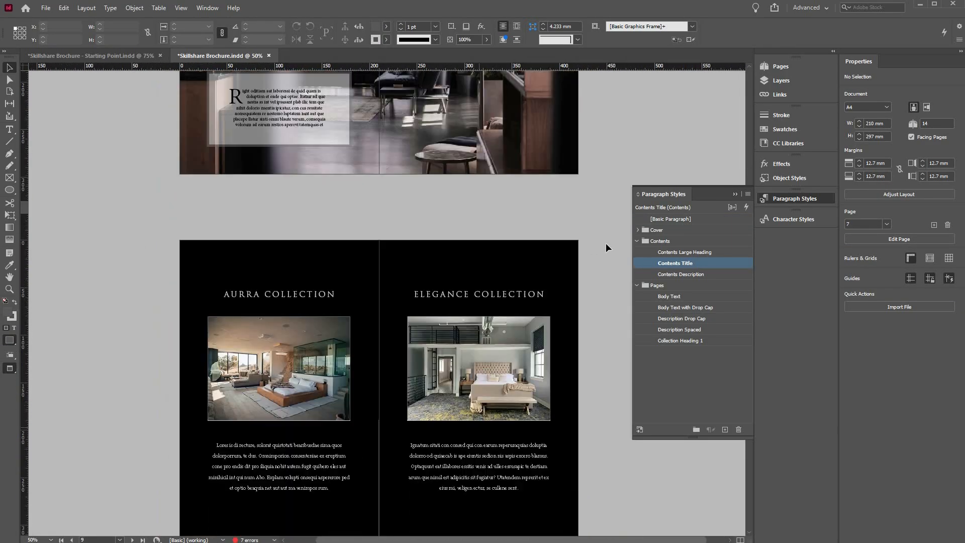
Step: Check the paragraph style of the collection headings on the black and white spreads and return to the Skillshare Brochure - Starting Point document
{"action": "scroll", "coordinate": [606, 242], "scroll_direction": "down", "scroll_amount": 3}
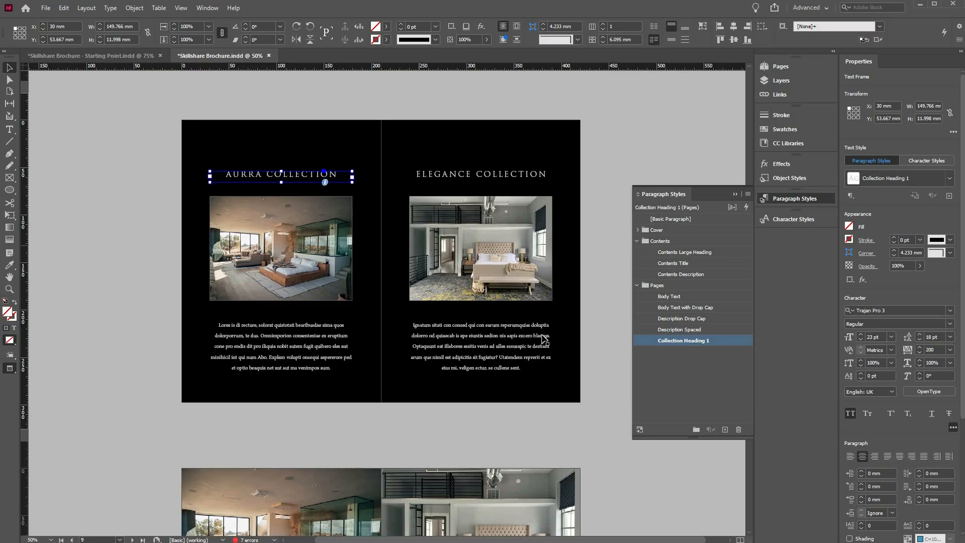
{"action": "scroll", "coordinate": [557, 355], "scroll_direction": "down", "scroll_amount": 1}
{"action": "scroll", "coordinate": [557, 355], "scroll_direction": "down", "scroll_amount": 4}
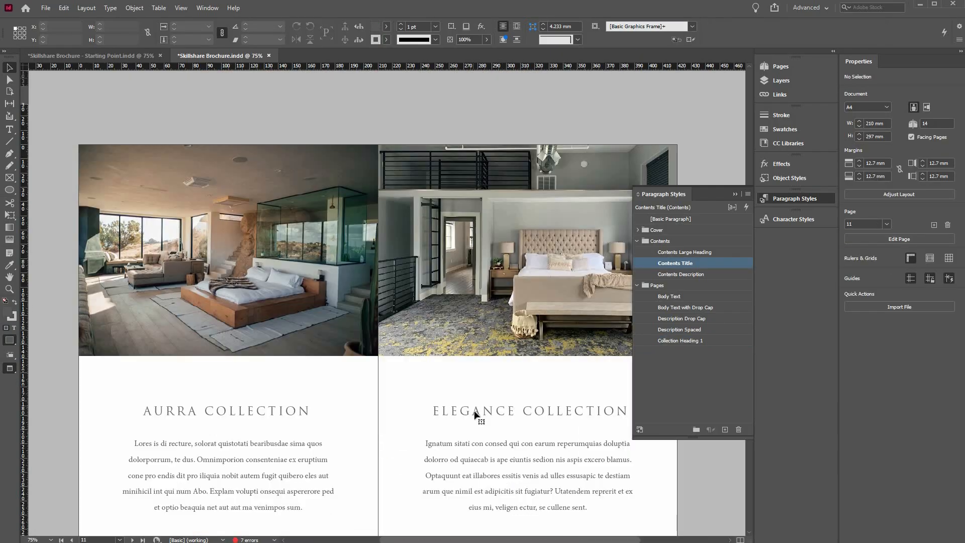
{"action": "left_click", "coordinate": [475, 415]}
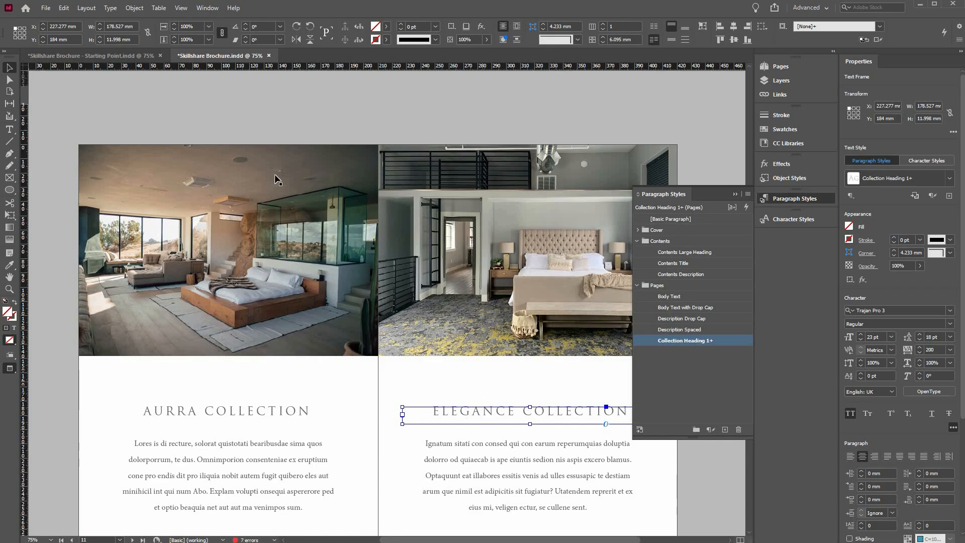
{"action": "left_click", "coordinate": [204, 119]}
{"action": "left_click", "coordinate": [122, 58]}
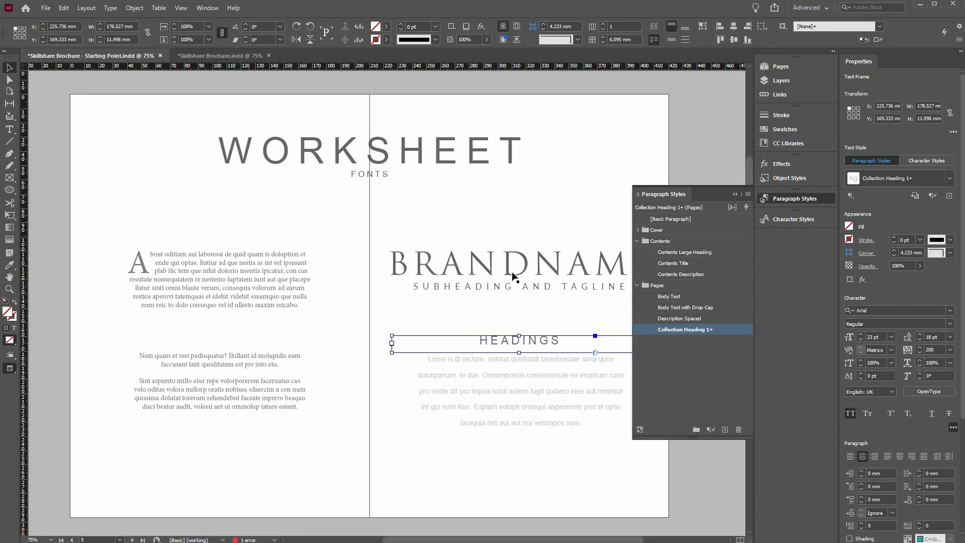
Step: Clear the colour override from the worksheet's HEADINGS frame and view the Collection Heading 1 style's basic character formats
{"action": "key", "text": "ctrl+z"}
{"action": "key", "text": "ctrl+z"}
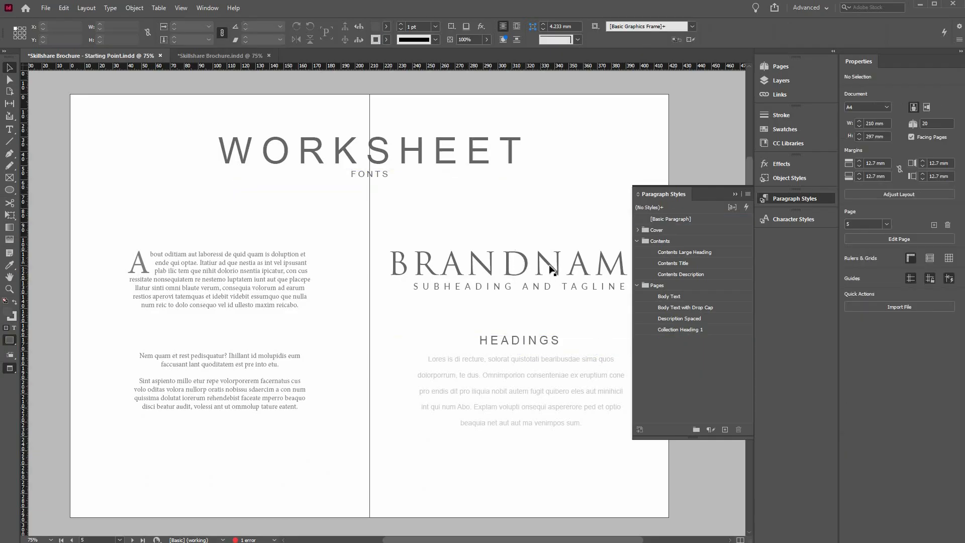
{"action": "left_click", "coordinate": [565, 345]}
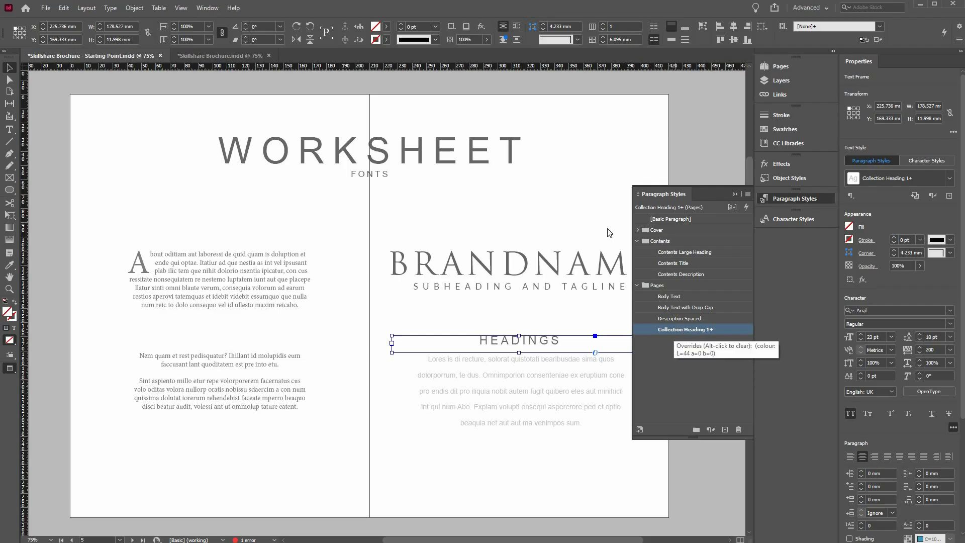
{"action": "key", "text": "ctrl+z"}
{"action": "left_click", "coordinate": [545, 195]}
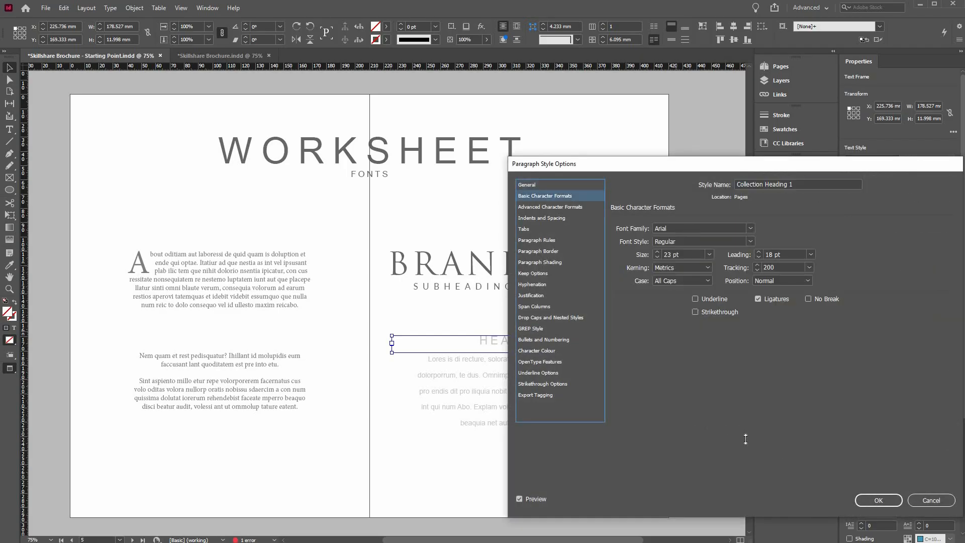
{"action": "key", "text": "Escape"}
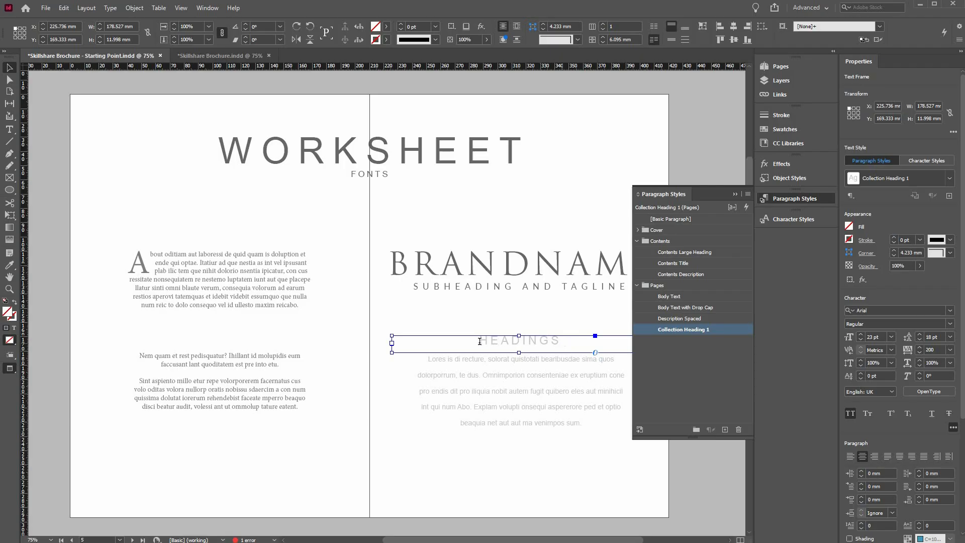
Step: Change the font of the worksheet's HEADINGS text to Trajan Pro 3 Regular
{"action": "double_click", "coordinate": [539, 341]}
{"action": "key", "text": "shift+Left"}
{"action": "key", "text": "shift+Left"}
{"action": "key", "text": "shift+Left"}
{"action": "key", "text": "shift+Left"}
{"action": "key", "text": "shift+Left"}
{"action": "key", "text": "shift+Left"}
{"action": "key", "text": "shift+Left"}
{"action": "key", "text": "shift+Left"}
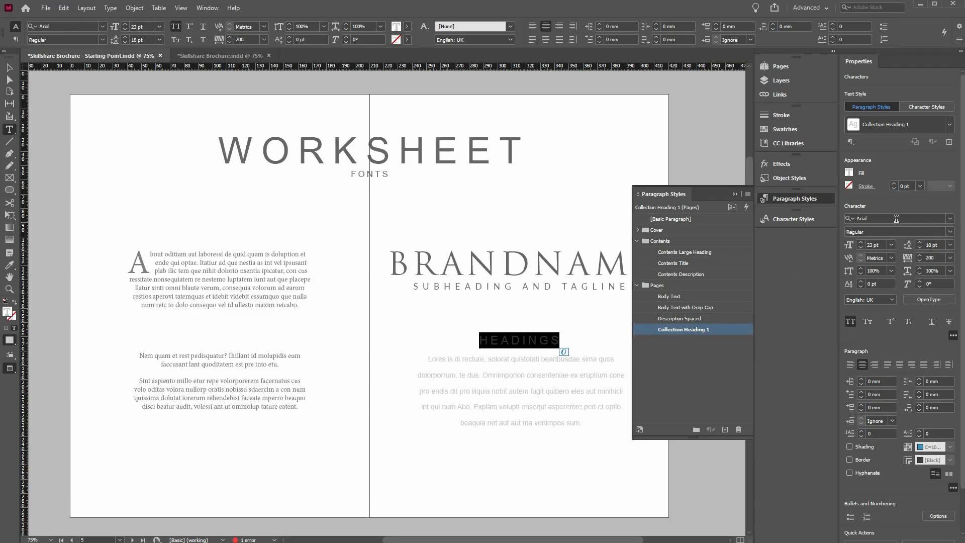
{"action": "left_click", "coordinate": [882, 218]}
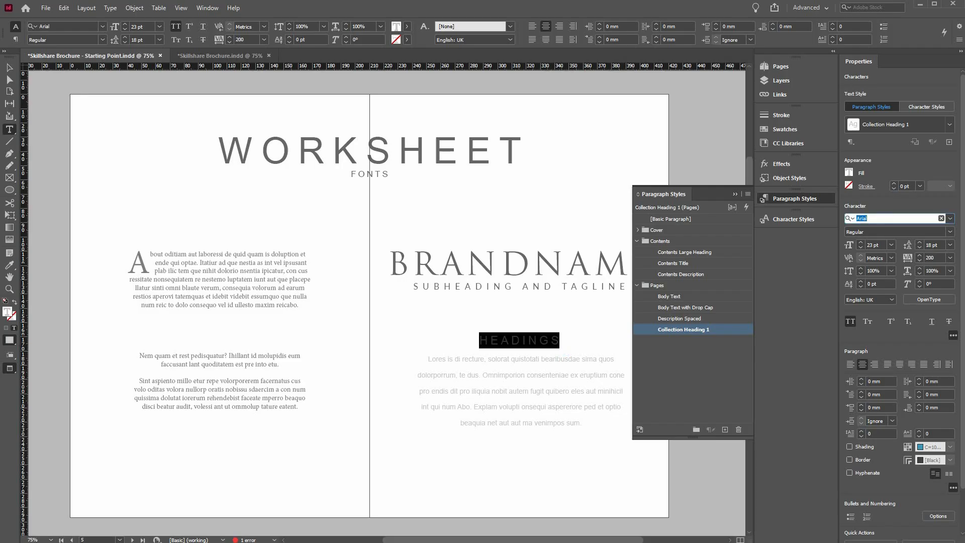
{"action": "type", "text": "tra"}
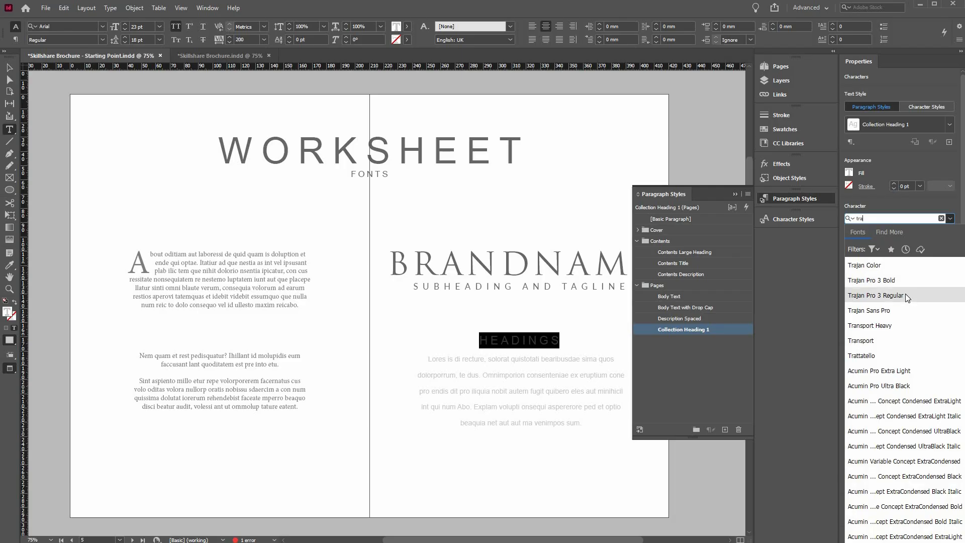
{"action": "left_click", "coordinate": [906, 295]}
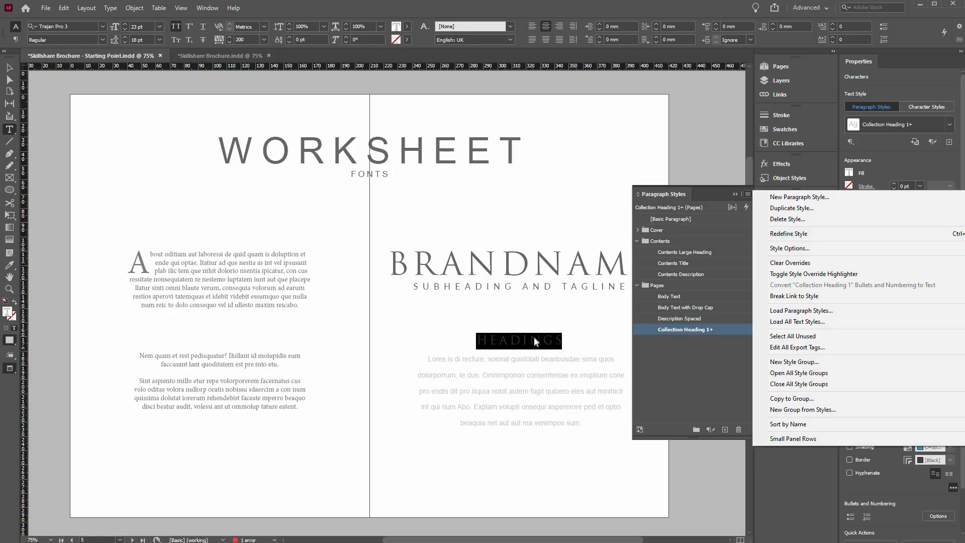
Step: Try applying the Collection Heading 1 style with overrides cleared to the HEADINGS text
{"action": "left_click_drag", "start_coordinate": [479, 344], "coordinate": [562, 342]}
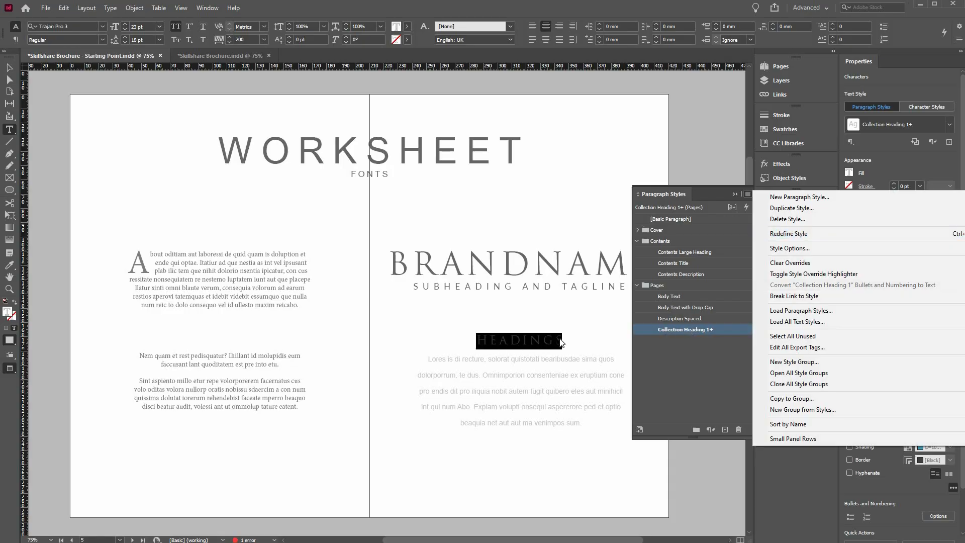
{"action": "left_click", "coordinate": [698, 367]}
{"action": "right_click", "coordinate": [719, 329]}
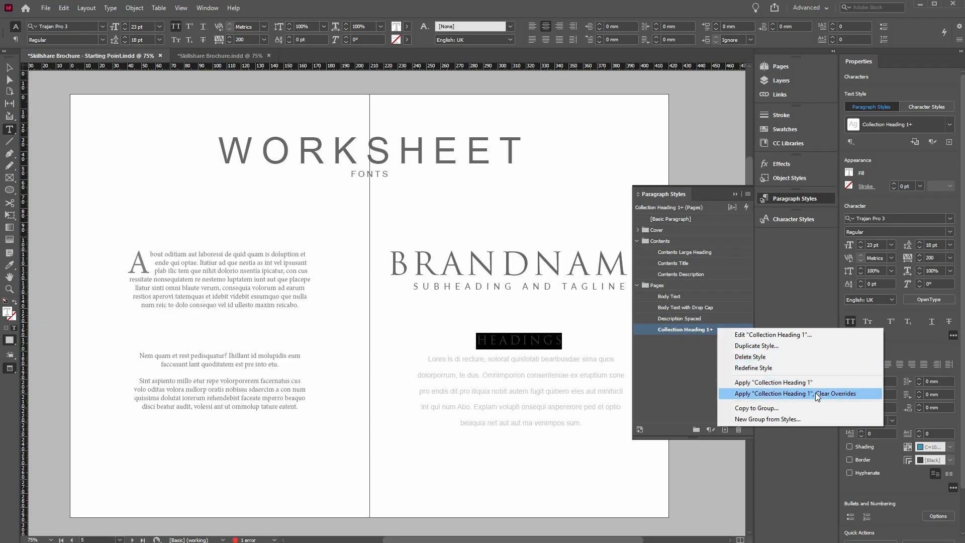
{"action": "left_click", "coordinate": [753, 394]}
{"action": "left_click", "coordinate": [586, 340]}
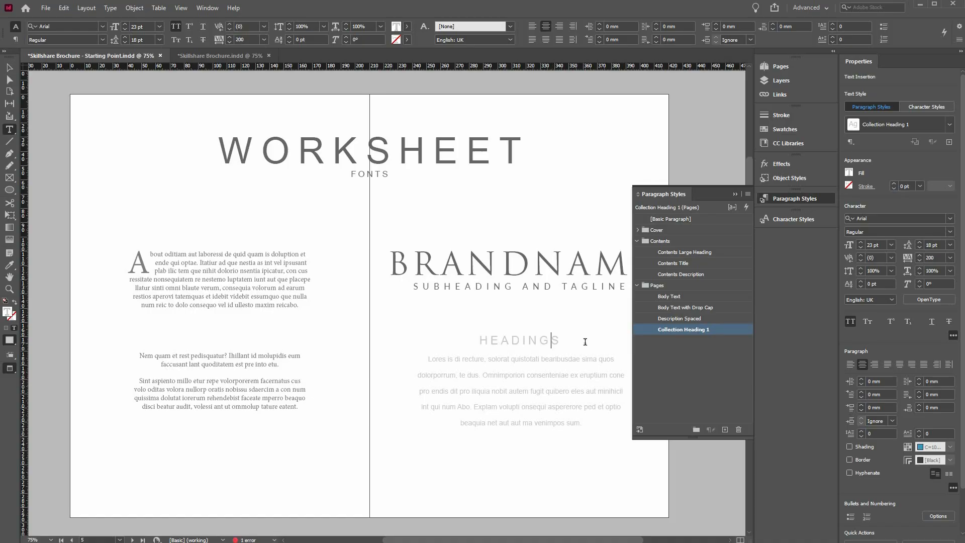
{"action": "key", "text": "ctrl+z"}
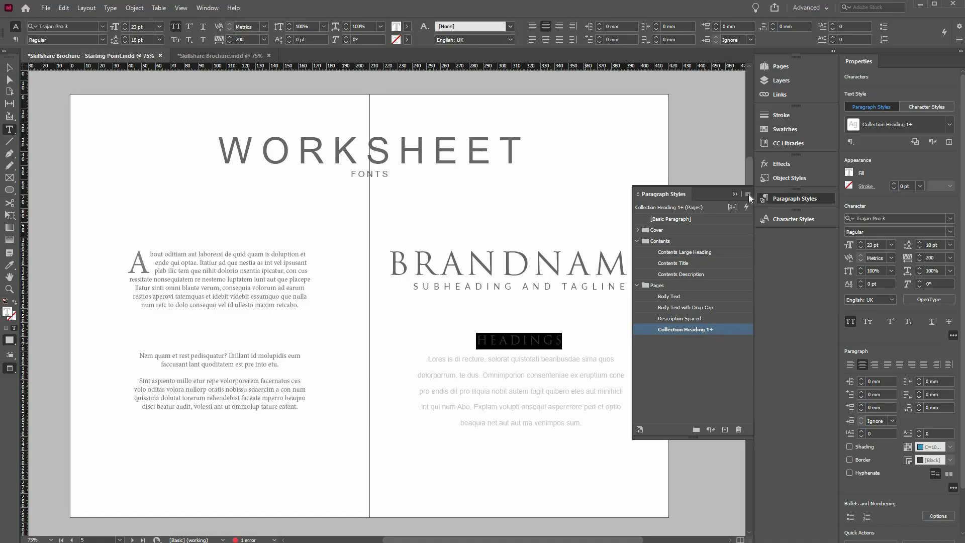
Step: Redefine the Collection Heading 1 paragraph style from the selected HEADINGS text and deselect everything
{"action": "left_click", "coordinate": [749, 194]}
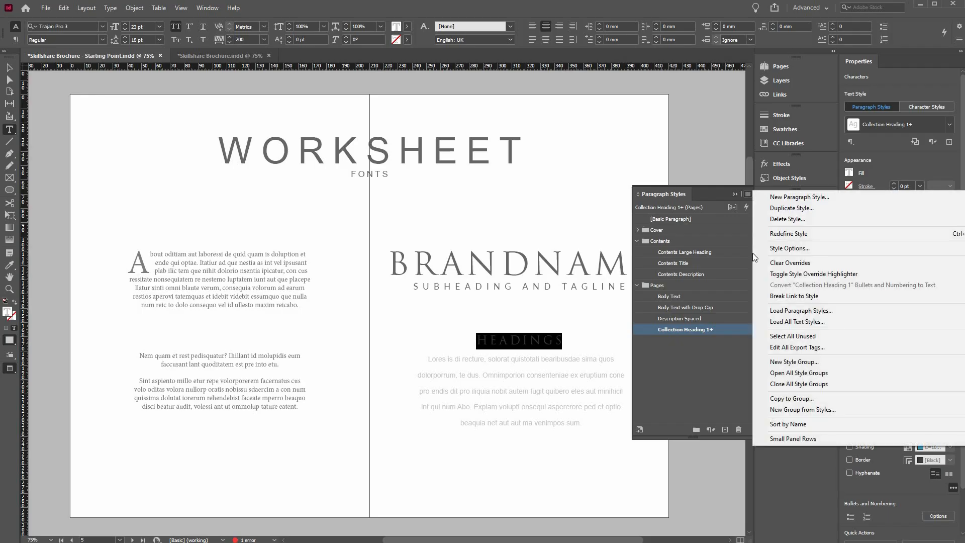
{"action": "key", "text": "Return"}
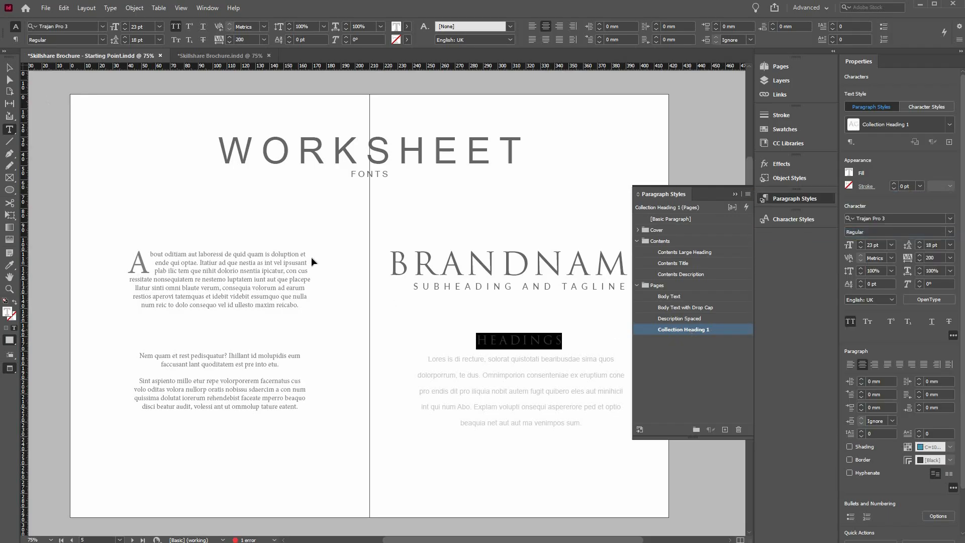
{"action": "key", "text": "Escape"}
{"action": "key", "text": "ctrl+shift+a"}
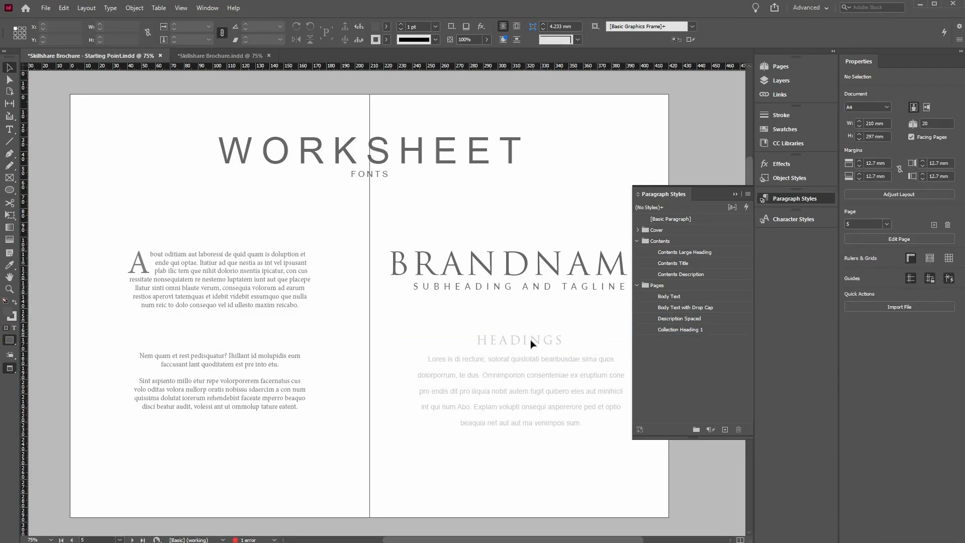
Step: Set the text colour of the HEADINGS frame and the paragraph frame below it to the R=90 G=90 B=90 swatch
{"action": "left_click_drag", "start_coordinate": [540, 329], "coordinate": [522, 386]}
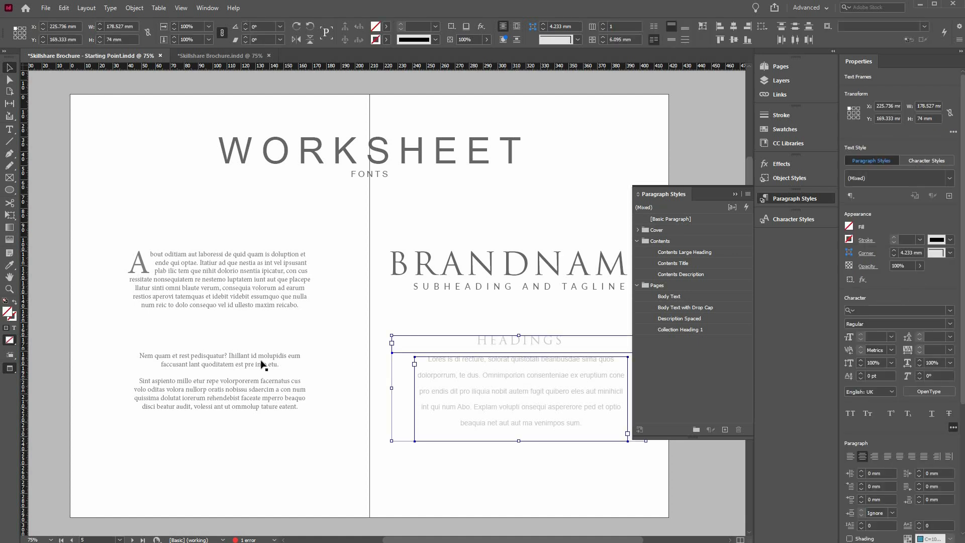
{"action": "left_click", "coordinate": [14, 329]}
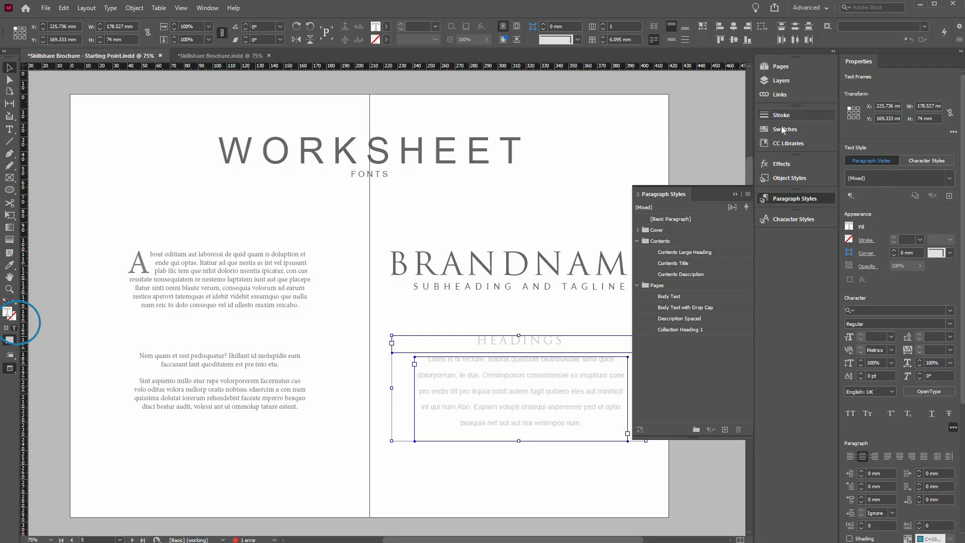
{"action": "left_click", "coordinate": [784, 128]}
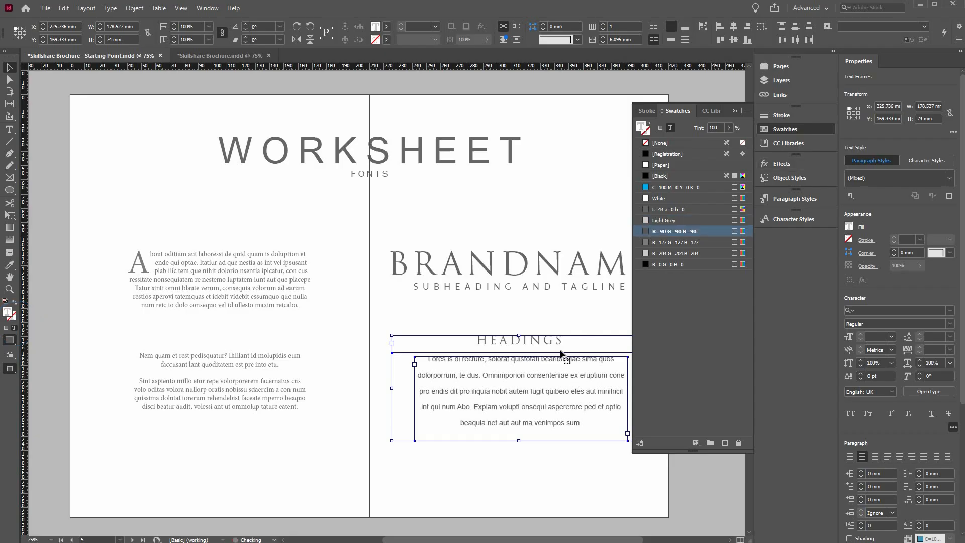
{"action": "left_click", "coordinate": [796, 200]}
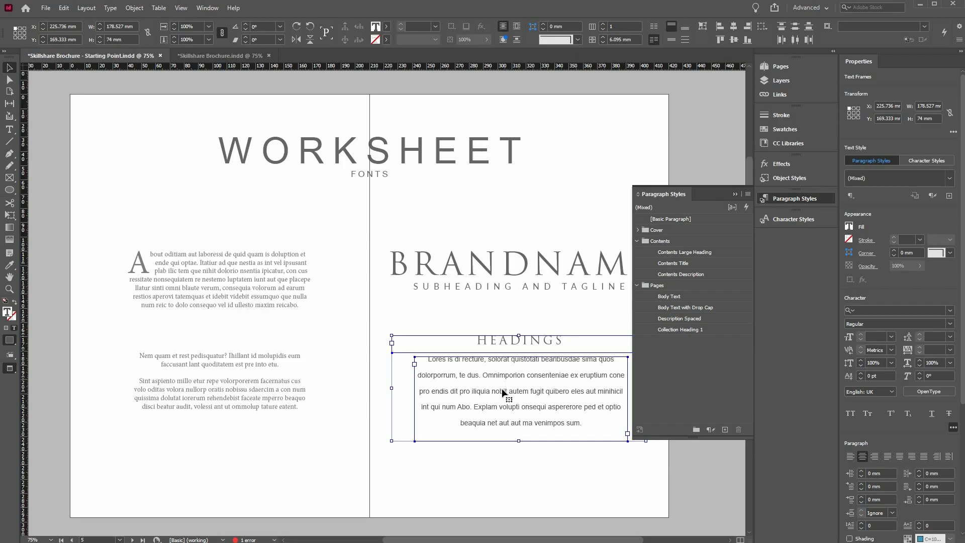
Step: Check which paragraph styles the HEADINGS text and the description paragraph below it use, leaving both frames deselected
{"action": "key", "text": "ctrl+shift+a"}
{"action": "left_click", "coordinate": [530, 375]}
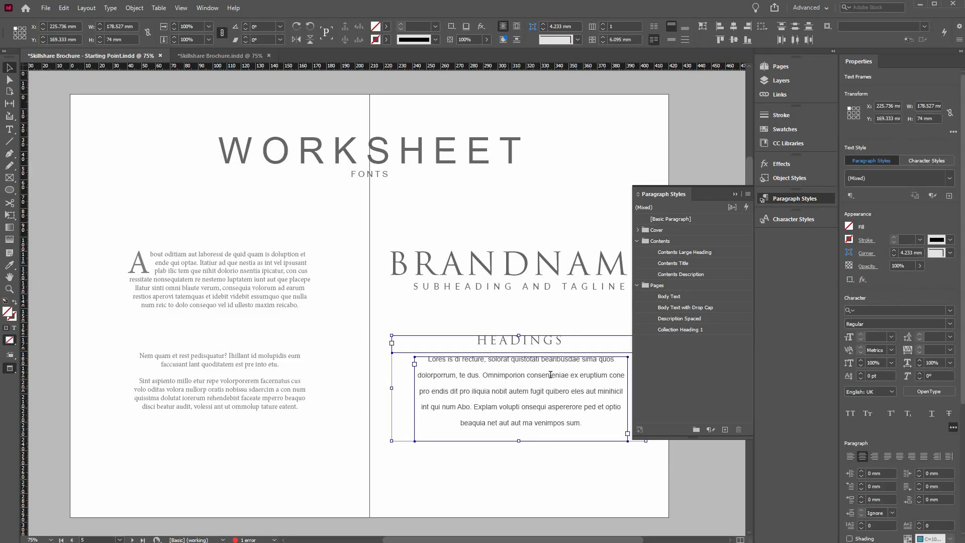
{"action": "double_click", "coordinate": [530, 375]}
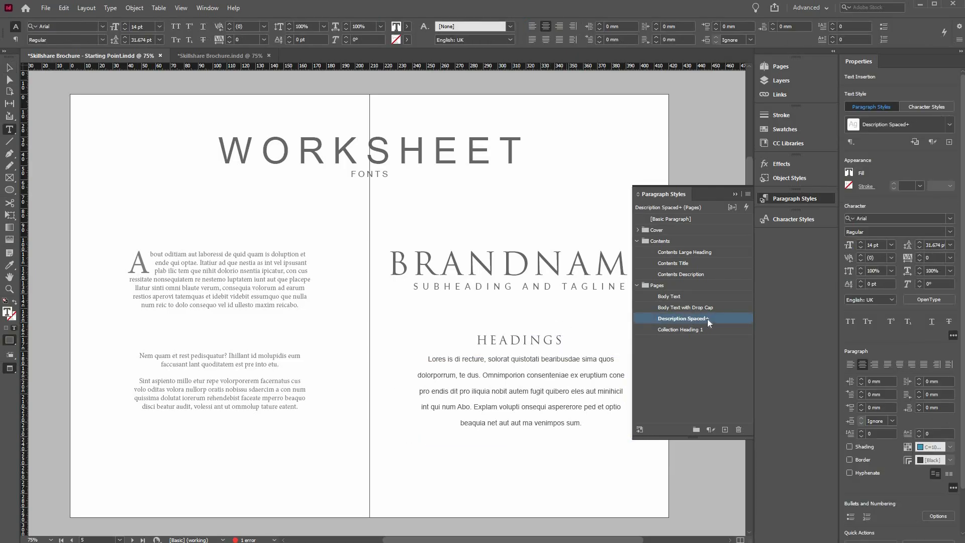
{"action": "key", "text": "ctrl+a"}
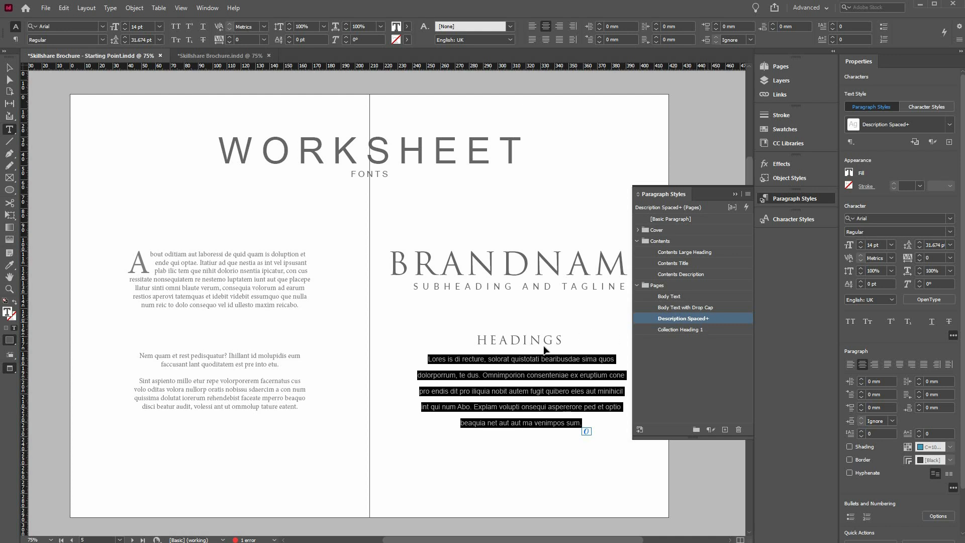
{"action": "left_click", "coordinate": [528, 341]}
{"action": "key", "text": "ctrl+a"}
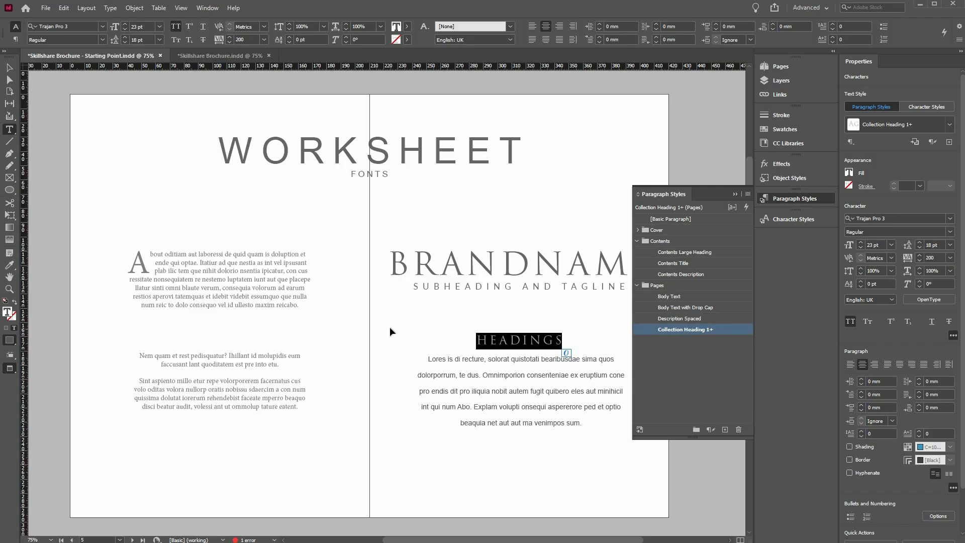
{"action": "key", "text": "Escape"}
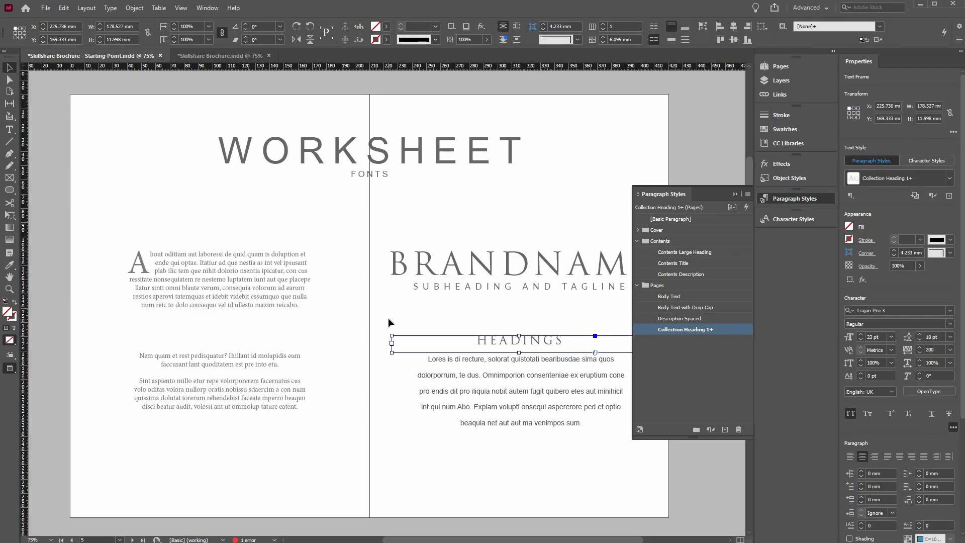
{"action": "left_click", "coordinate": [397, 313]}
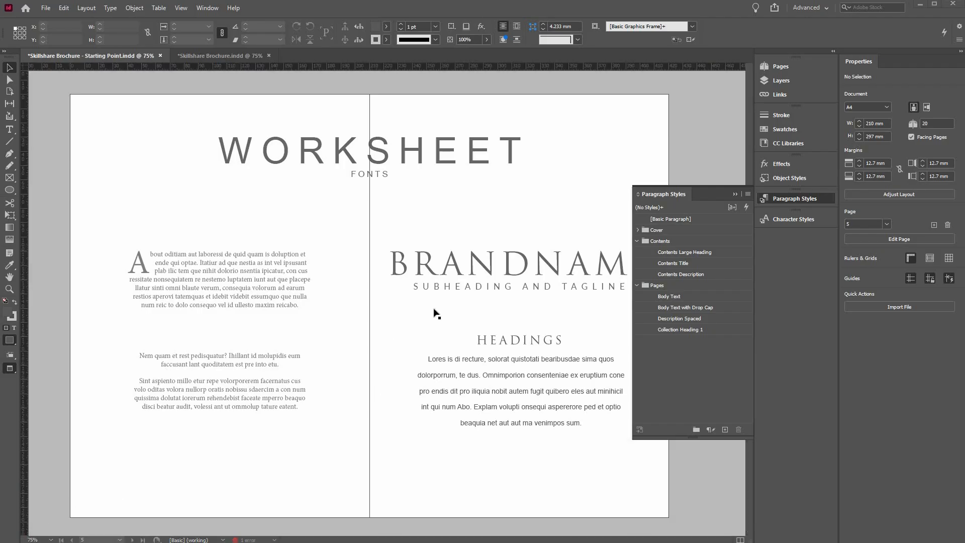
Step: Examine the heading font and paragraph style on the black and white Aurra and Elegance Collection spreads
{"action": "scroll", "coordinate": [437, 306], "scroll_direction": "down", "scroll_amount": 20}
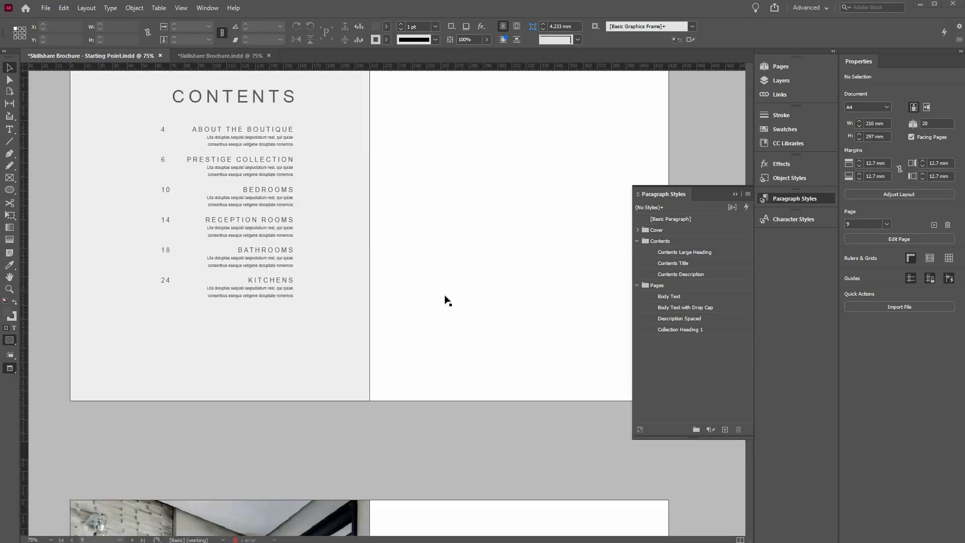
{"action": "scroll", "coordinate": [445, 300], "scroll_direction": "down", "scroll_amount": 20}
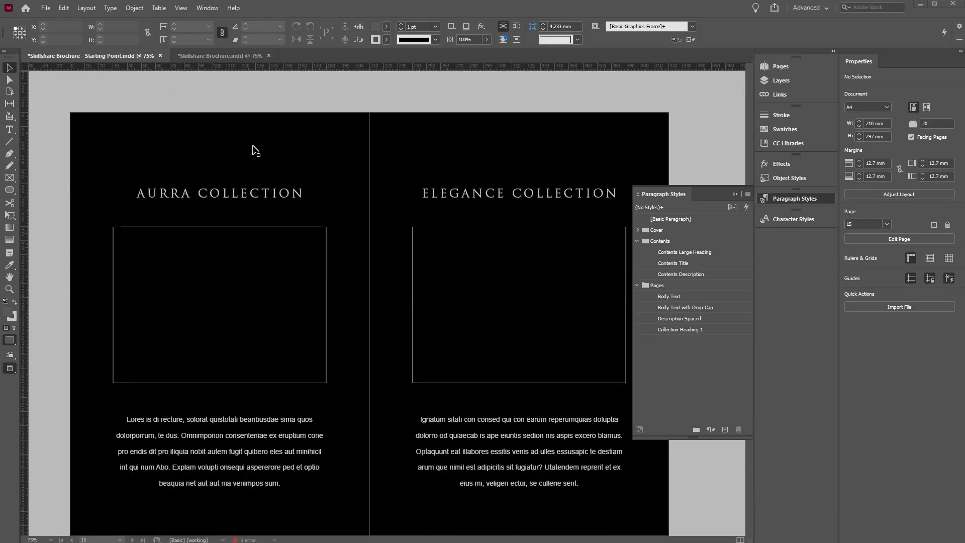
{"action": "scroll", "coordinate": [236, 156], "scroll_direction": "down", "scroll_amount": 3}
{"action": "scroll", "coordinate": [473, 163], "scroll_direction": "up", "scroll_amount": 2}
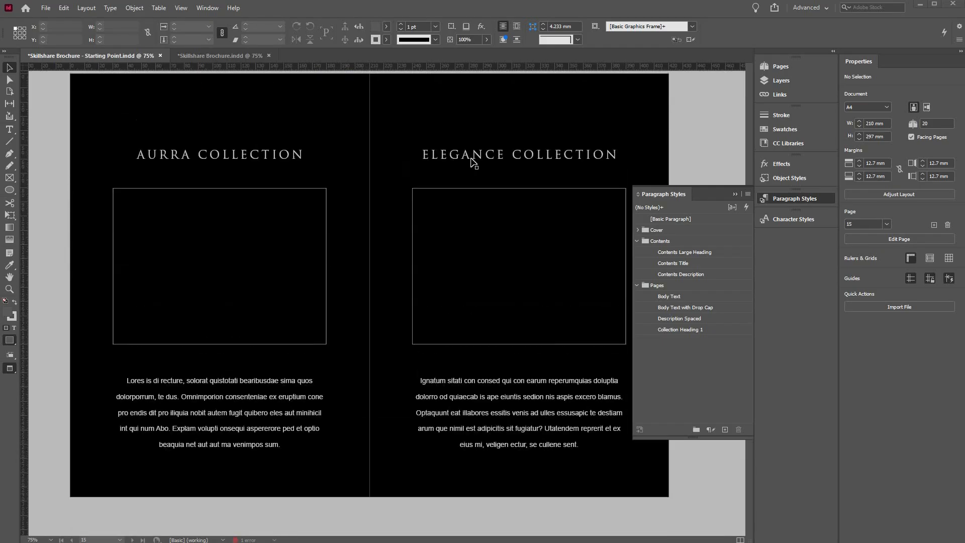
{"action": "left_click", "coordinate": [290, 161]}
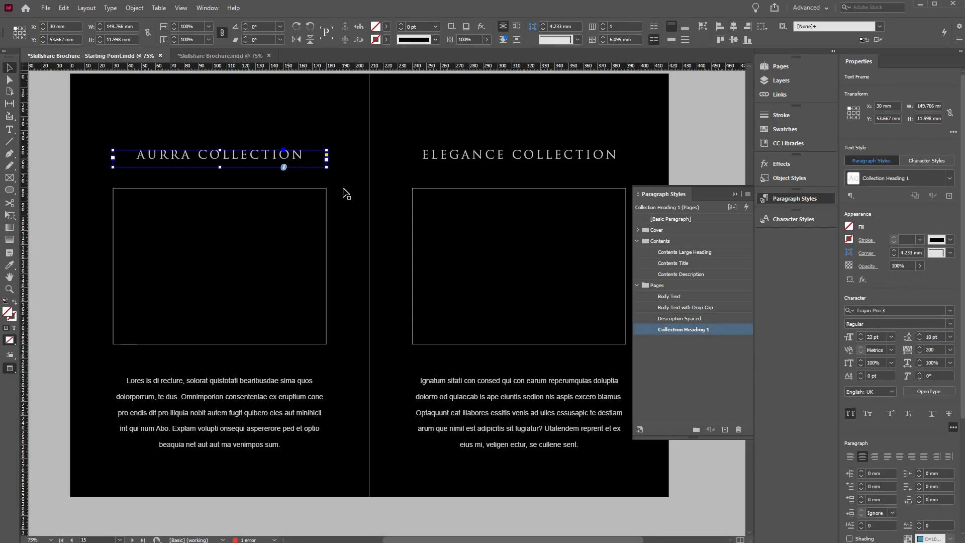
{"action": "scroll", "coordinate": [289, 334], "scroll_direction": "down", "scroll_amount": 10}
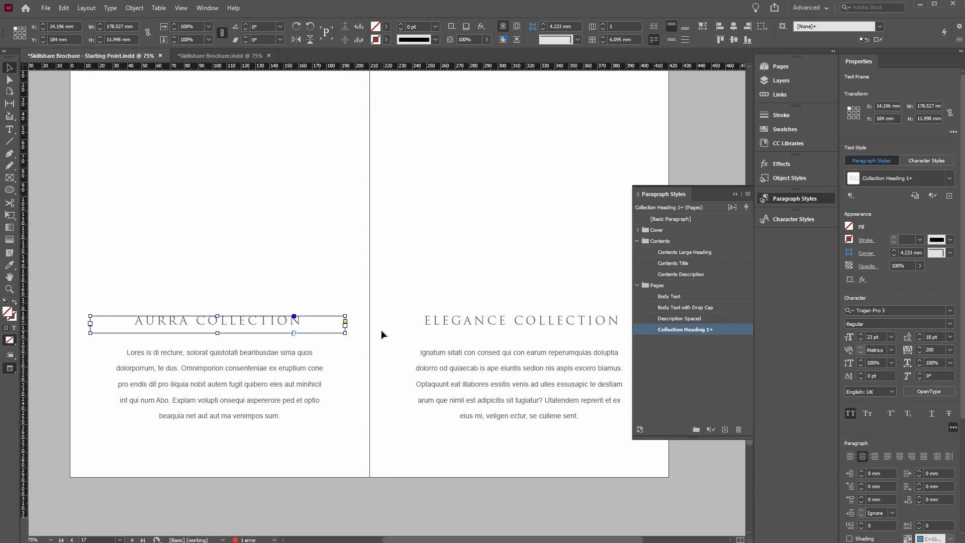
{"action": "left_click", "coordinate": [382, 330]}
{"action": "scroll", "coordinate": [381, 330], "scroll_direction": "up", "scroll_amount": 1}
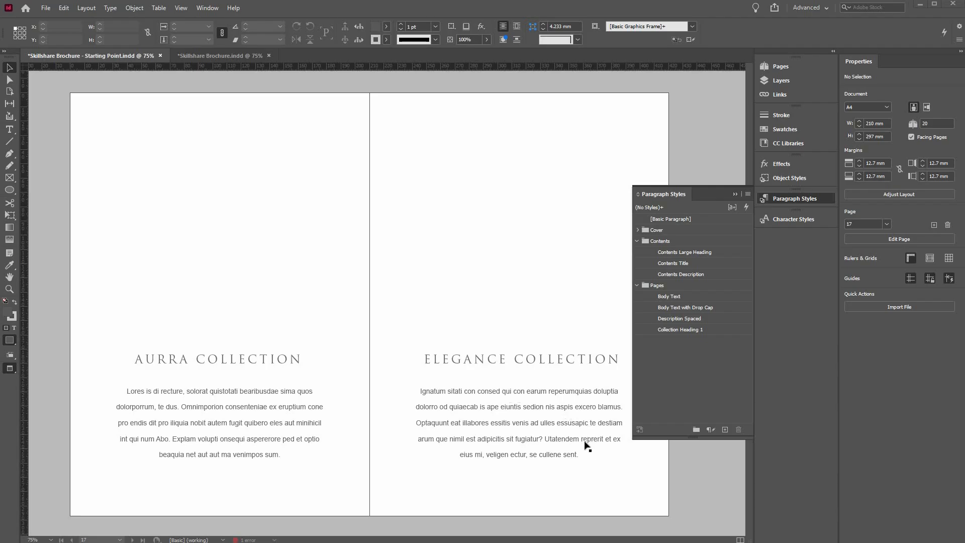
Step: Compare the description text under Elegance Collection with the same spread in the finished Skillshare Brochure document
{"action": "left_click", "coordinate": [485, 448]}
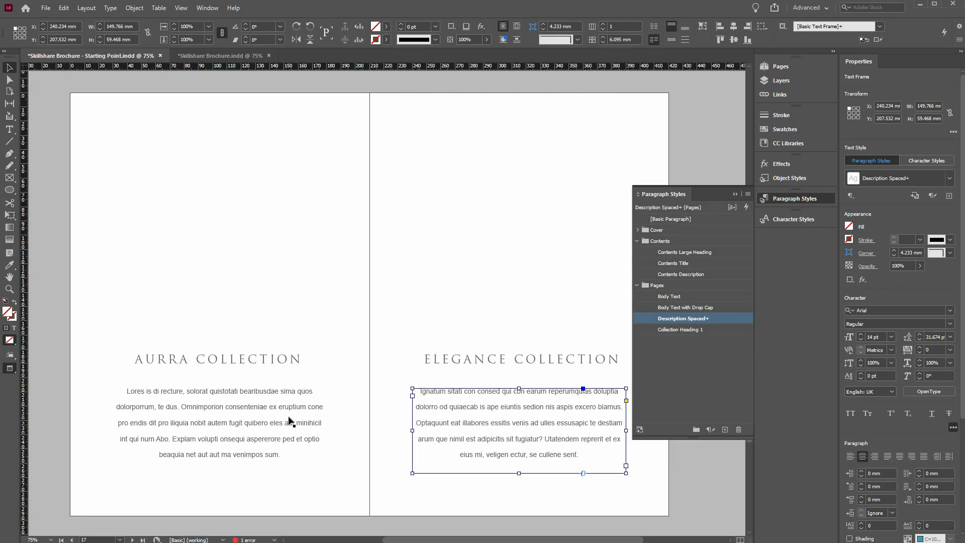
{"action": "key", "text": "ctrl+shift+a"}
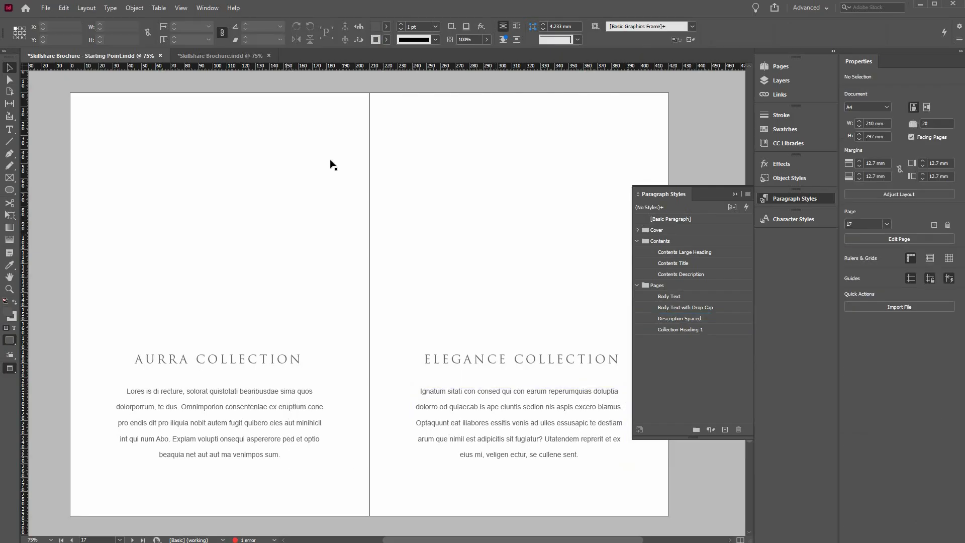
{"action": "key", "text": "ctrl+Tab"}
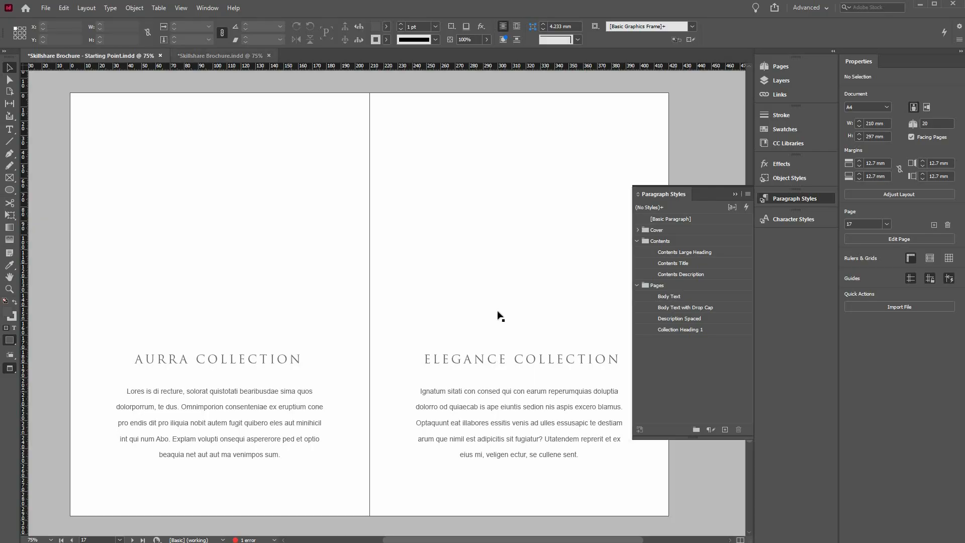
{"action": "scroll", "coordinate": [473, 411], "scroll_direction": "down", "scroll_amount": 2}
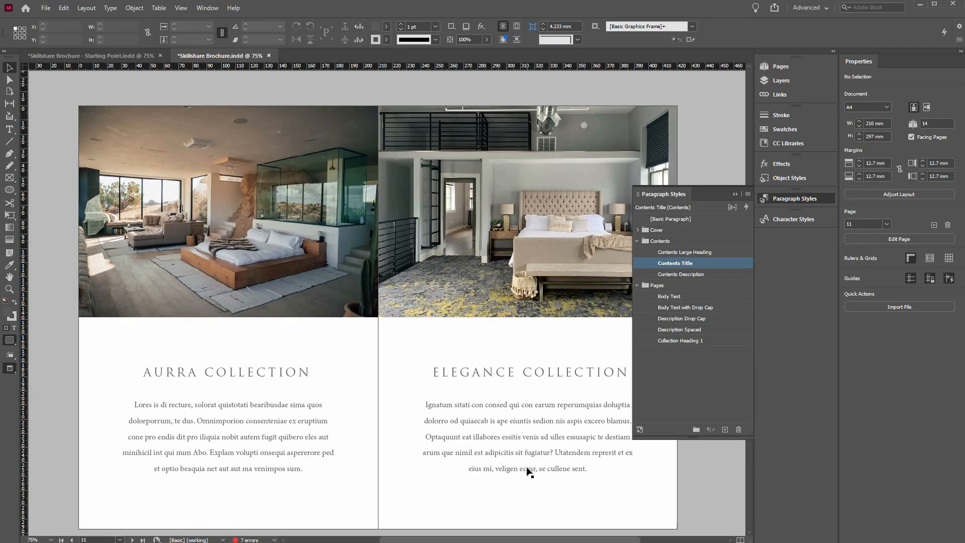
{"action": "key", "text": "ctrl+Tab"}
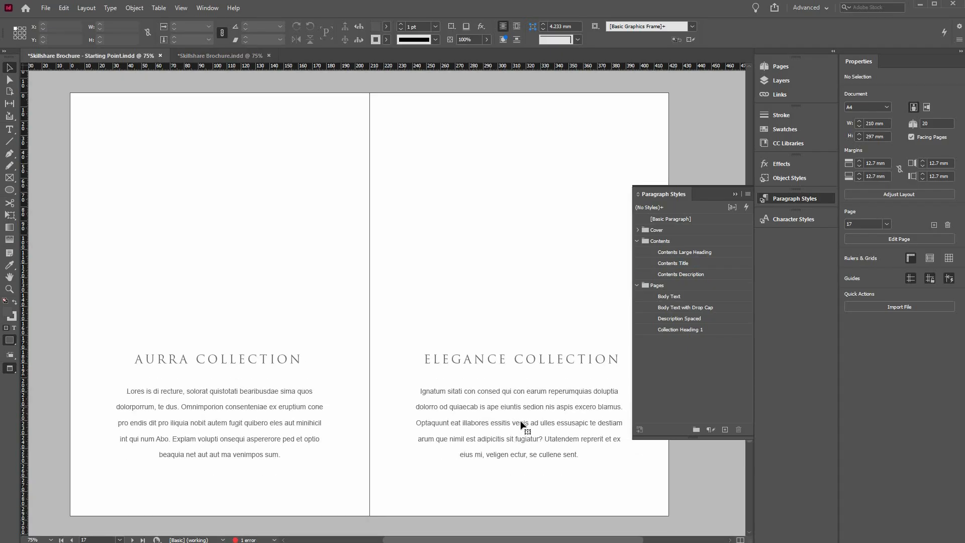
Step: Set the font family of the Description Spaced paragraph style to Minion Pro, with the worksheet paragraph below HEADINGS selected
{"action": "left_click", "coordinate": [522, 425]}
{"action": "scroll", "coordinate": [534, 438], "scroll_direction": "down", "scroll_amount": 5}
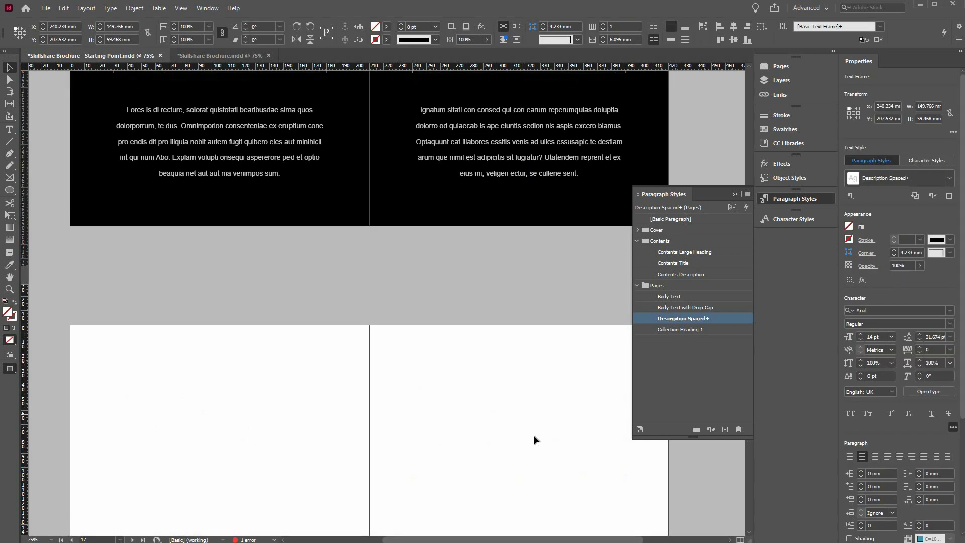
{"action": "scroll", "coordinate": [534, 440], "scroll_direction": "up", "scroll_amount": 20}
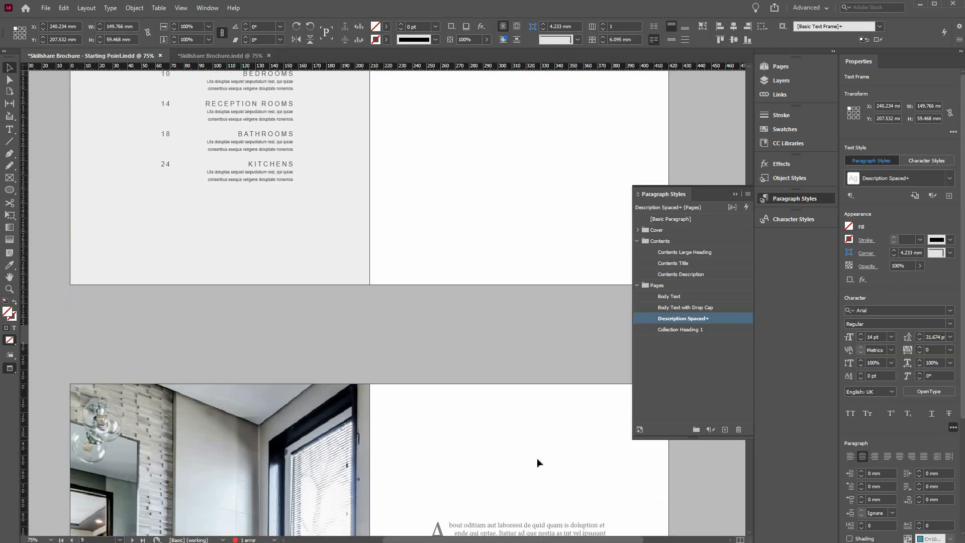
{"action": "scroll", "coordinate": [537, 462], "scroll_direction": "up", "scroll_amount": 15}
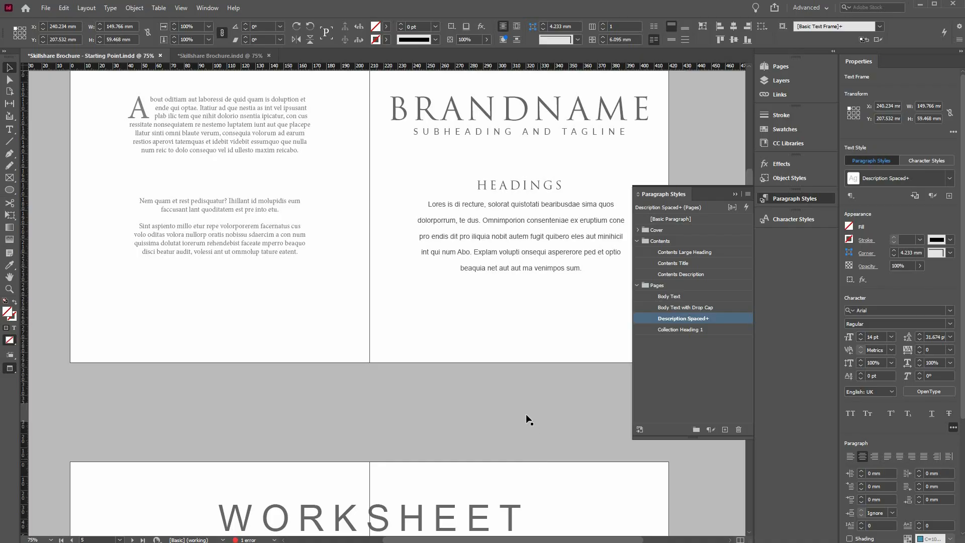
{"action": "scroll", "coordinate": [526, 414], "scroll_direction": "down", "scroll_amount": 6}
{"action": "left_click", "coordinate": [532, 401]}
{"action": "left_click_drag", "start_coordinate": [532, 401], "coordinate": [531, 395]}
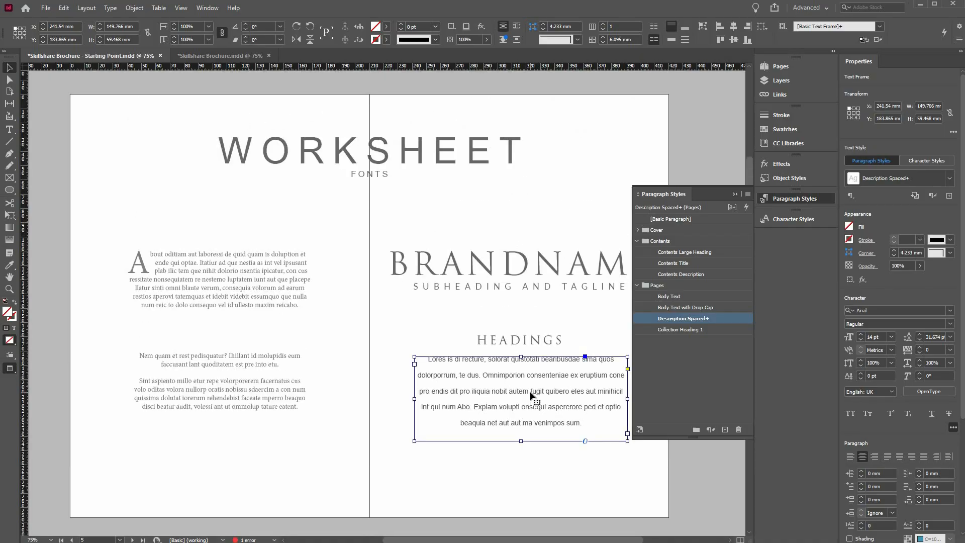
{"action": "double_click", "coordinate": [719, 318]}
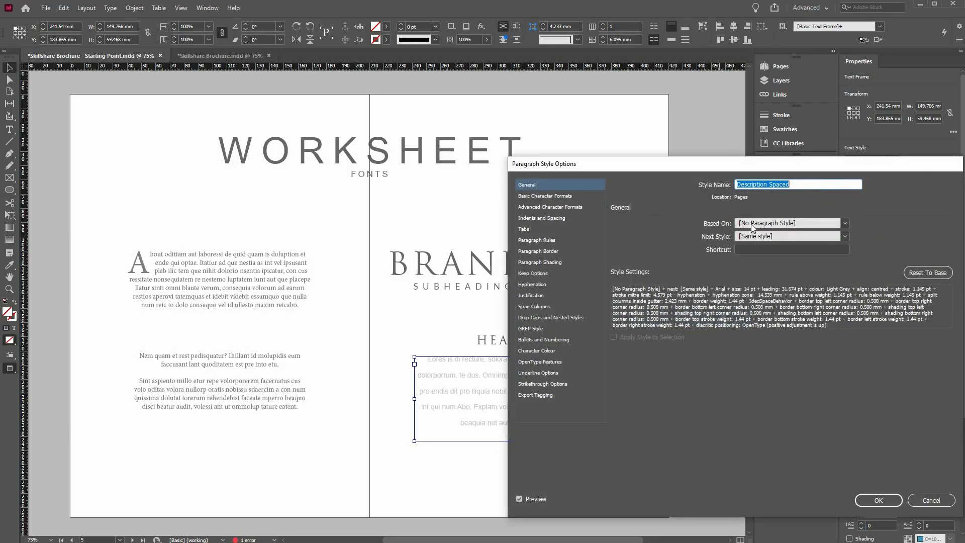
{"action": "left_click", "coordinate": [751, 228]}
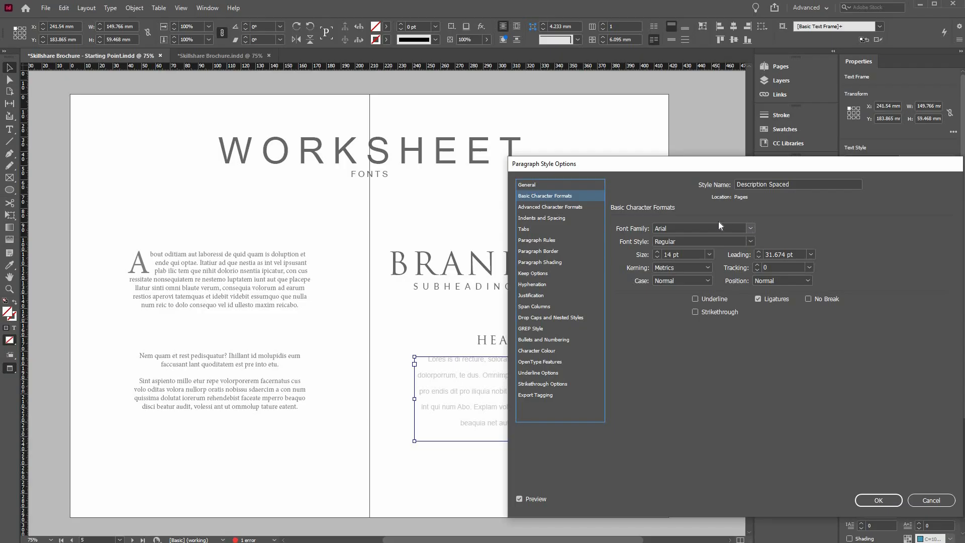
{"action": "left_click", "coordinate": [716, 224]}
{"action": "type", "text": "Minion Pro"}
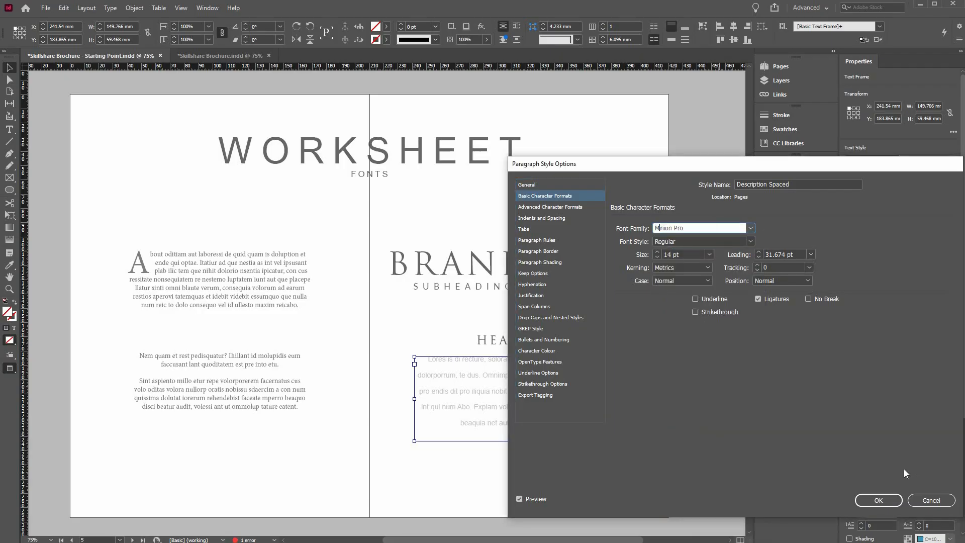
{"action": "left_click", "coordinate": [879, 500]}
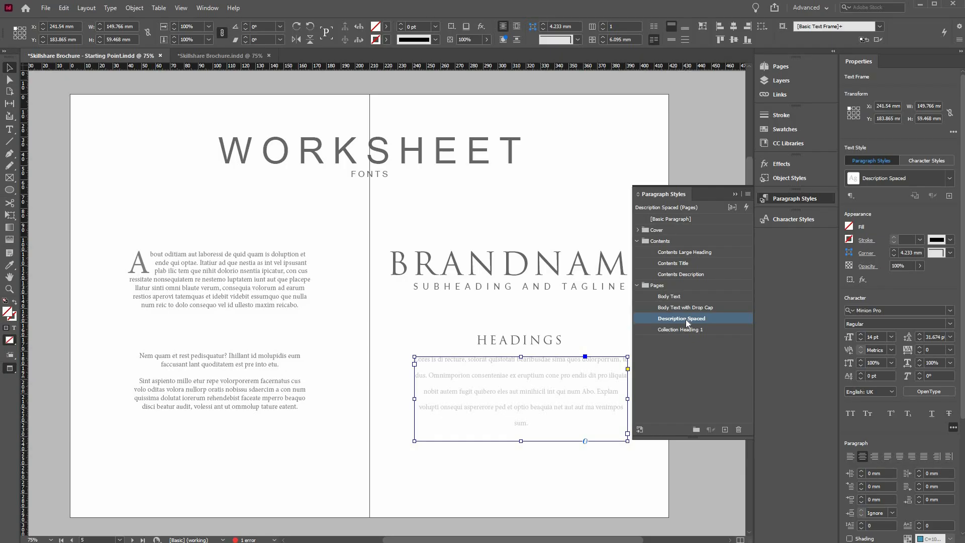
Step: Reduce the leading of the Description Spaced paragraph style to 20 pt and deselect the text frame
{"action": "double_click", "coordinate": [686, 319]}
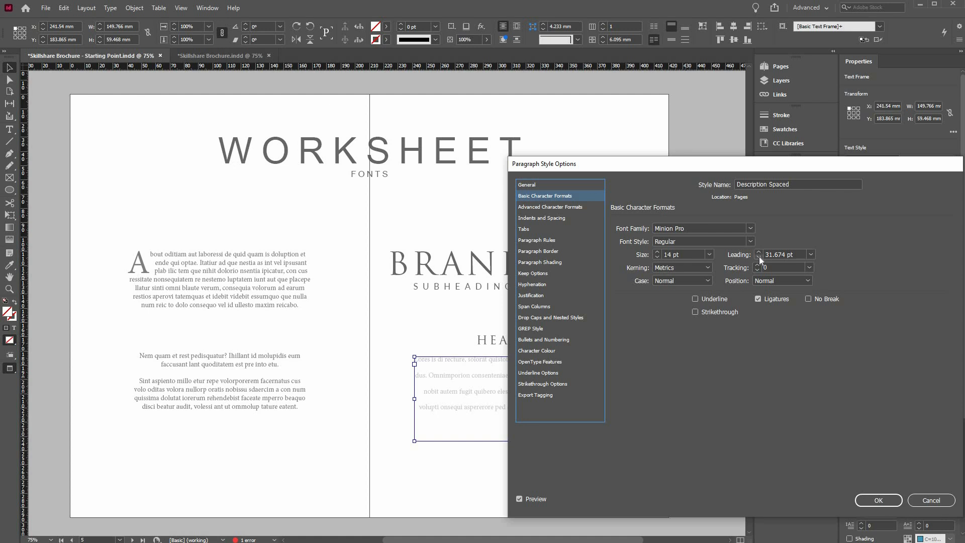
{"action": "left_click", "coordinate": [759, 256]}
{"action": "left_click", "coordinate": [758, 257]}
{"action": "left_click", "coordinate": [759, 257]}
{"action": "left_click", "coordinate": [758, 256]}
{"action": "left_click", "coordinate": [758, 256]}
{"action": "left_click", "coordinate": [758, 256]}
{"action": "left_click", "coordinate": [758, 256]}
{"action": "left_click", "coordinate": [759, 256]}
{"action": "left_click", "coordinate": [758, 256]}
{"action": "left_click", "coordinate": [759, 257]}
{"action": "left_click", "coordinate": [758, 257]}
{"action": "left_click", "coordinate": [759, 257]}
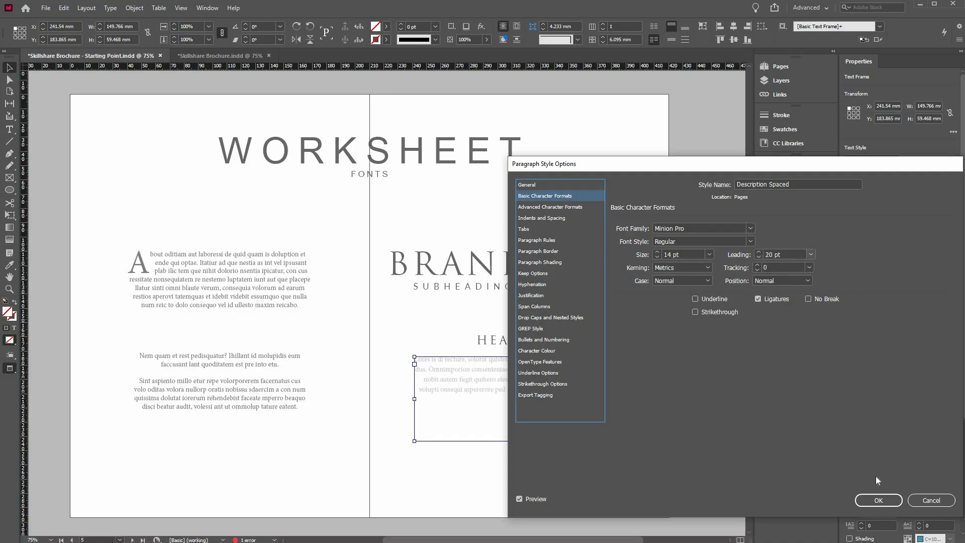
{"action": "left_click", "coordinate": [866, 501]}
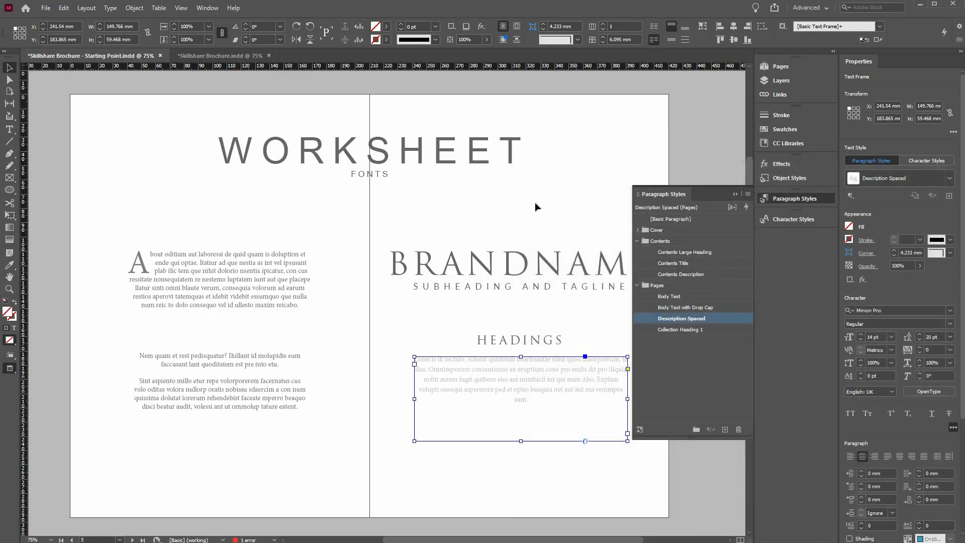
{"action": "left_click", "coordinate": [544, 204]}
Step: Replace the Elegance Collection description on the black spread with "Ig" followed by placeholder text, leaving the frame deselected
{"action": "scroll", "coordinate": [553, 217], "scroll_direction": "down", "scroll_amount": 15}
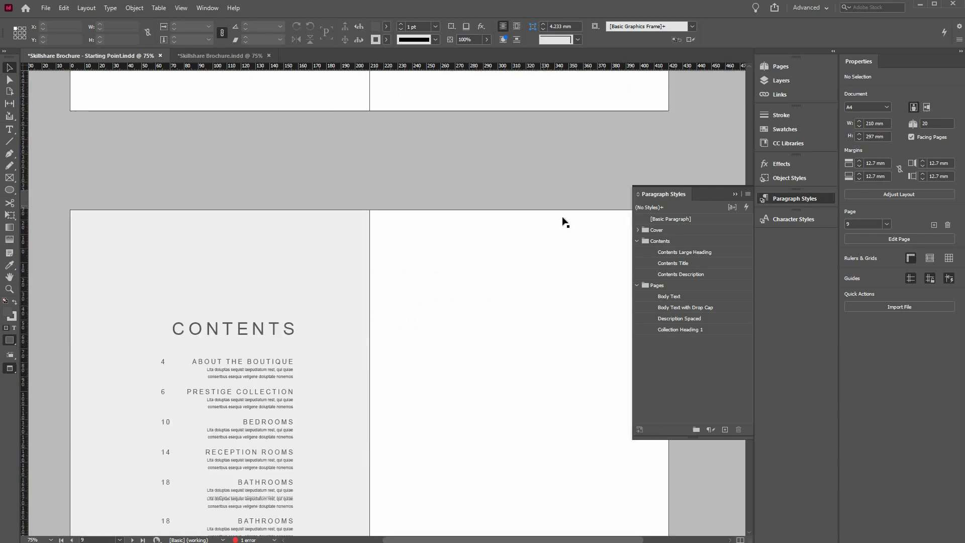
{"action": "scroll", "coordinate": [571, 233], "scroll_direction": "down", "scroll_amount": 20}
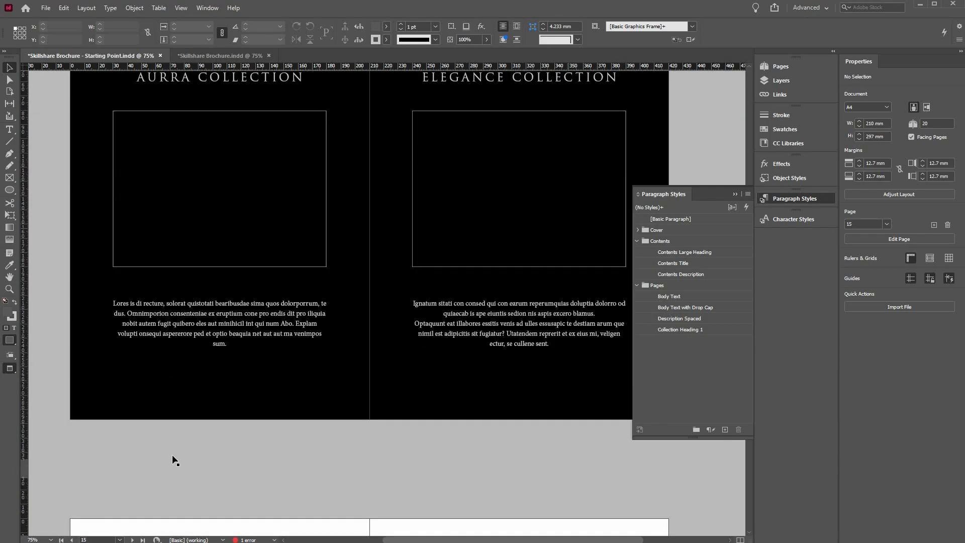
{"action": "scroll", "coordinate": [548, 415], "scroll_direction": "up", "scroll_amount": 3}
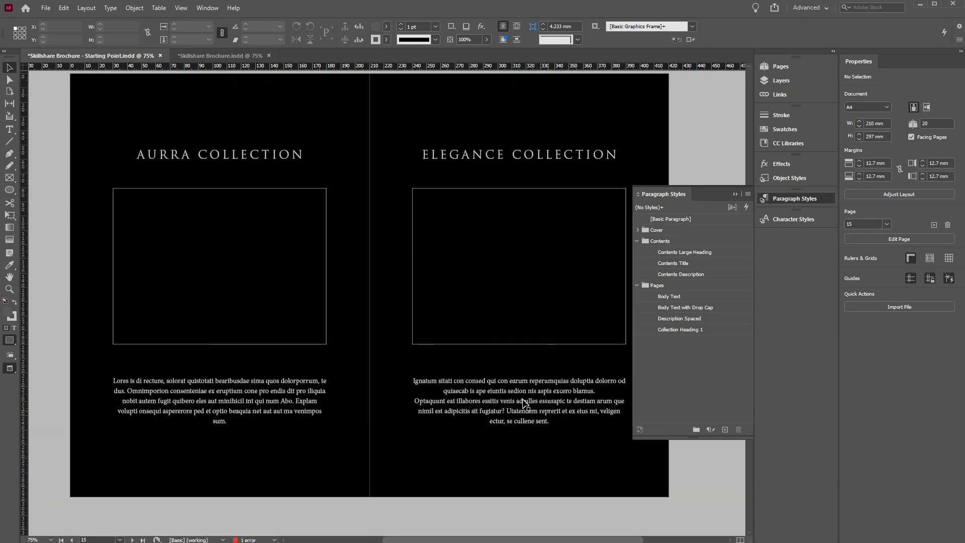
{"action": "double_click", "coordinate": [559, 420]}
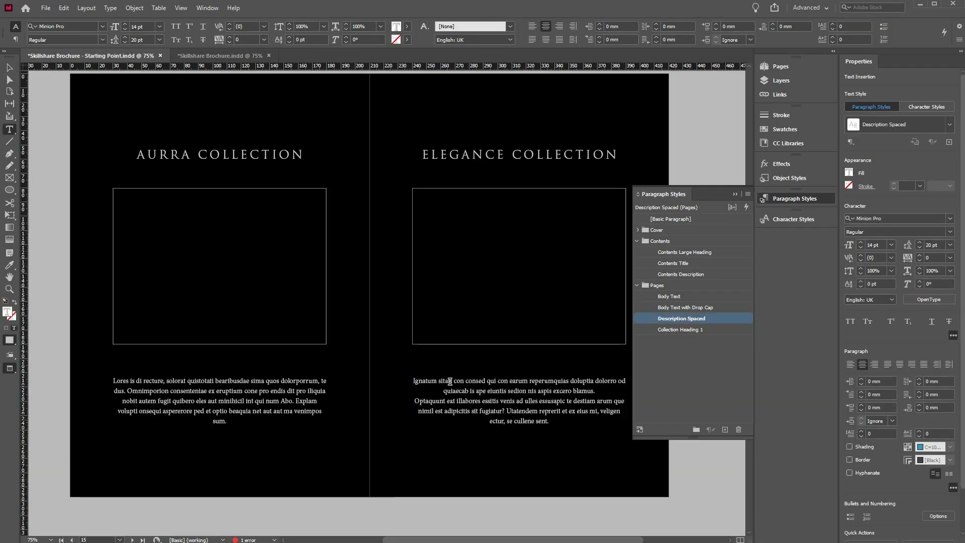
{"action": "left_click_drag", "start_coordinate": [550, 421], "coordinate": [528, 376]}
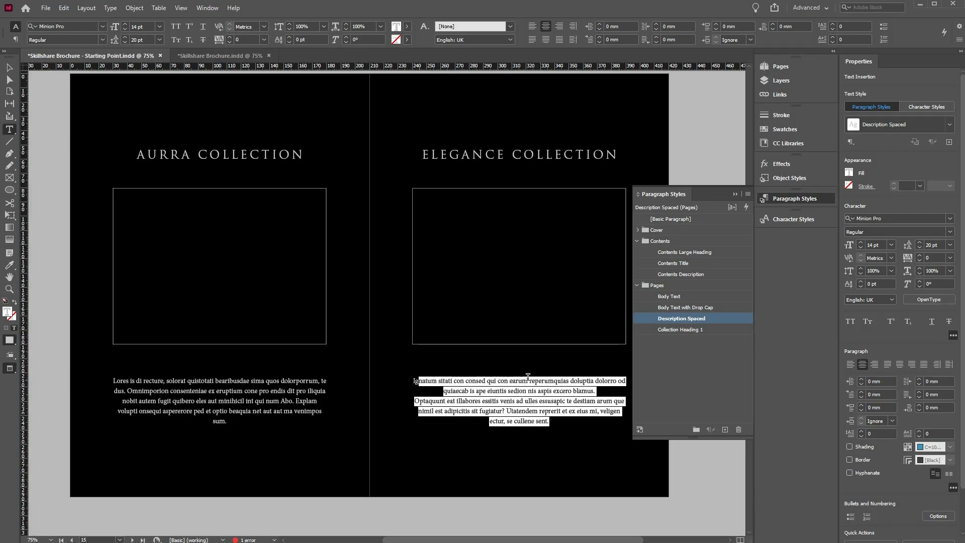
{"action": "type", "text": "Ig"}
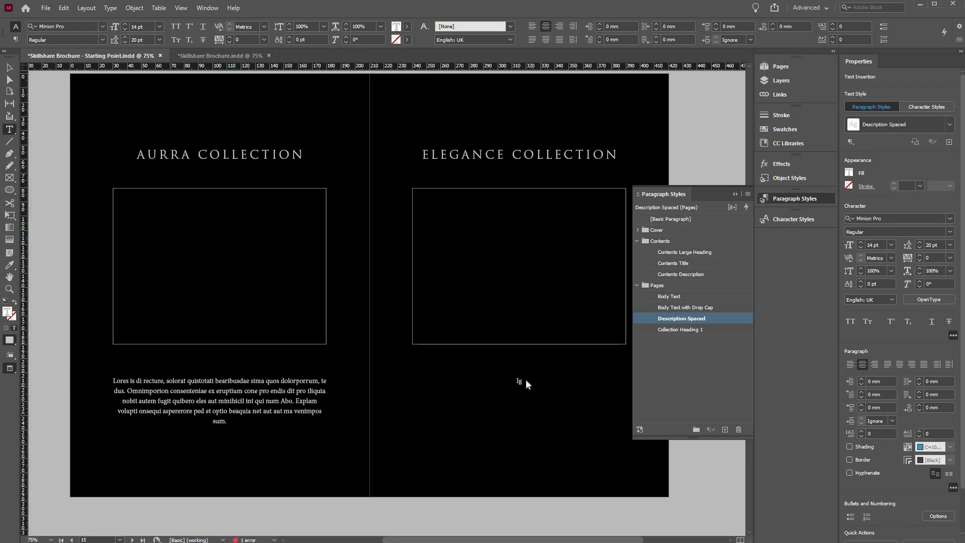
{"action": "right_click", "coordinate": [533, 382]}
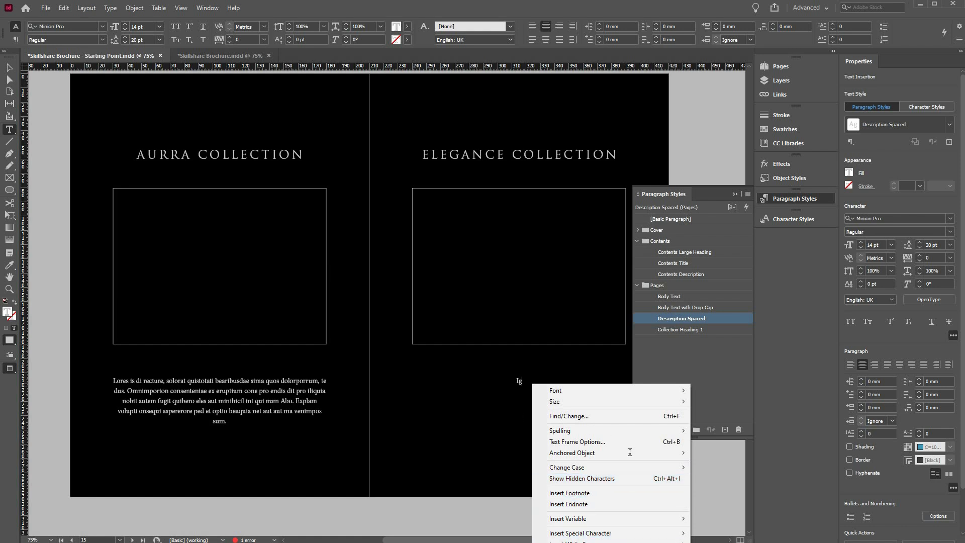
{"action": "left_click_drag", "start_coordinate": [626, 451], "coordinate": [523, 442]}
{"action": "key", "text": "BackSpace"}
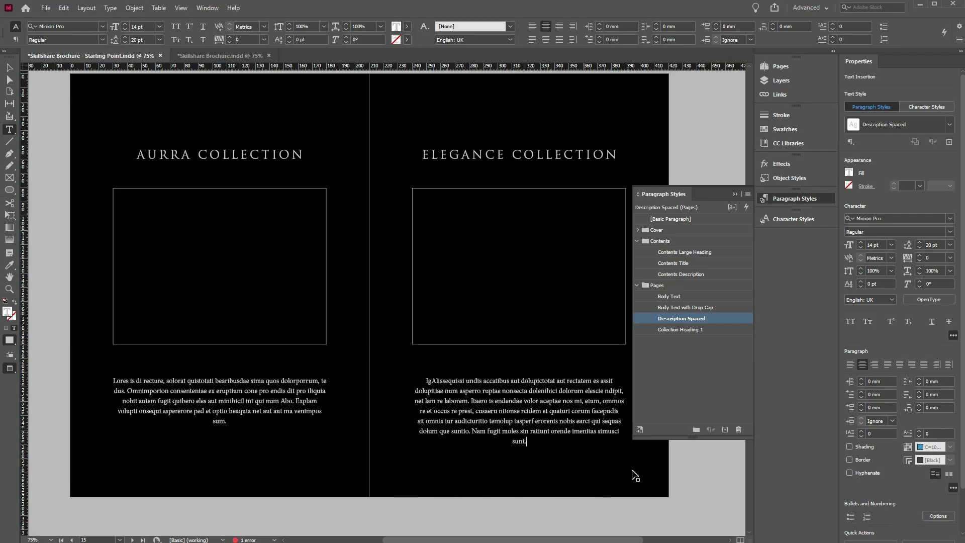
{"action": "key", "text": "Escape"}
{"action": "left_click", "coordinate": [716, 476]}
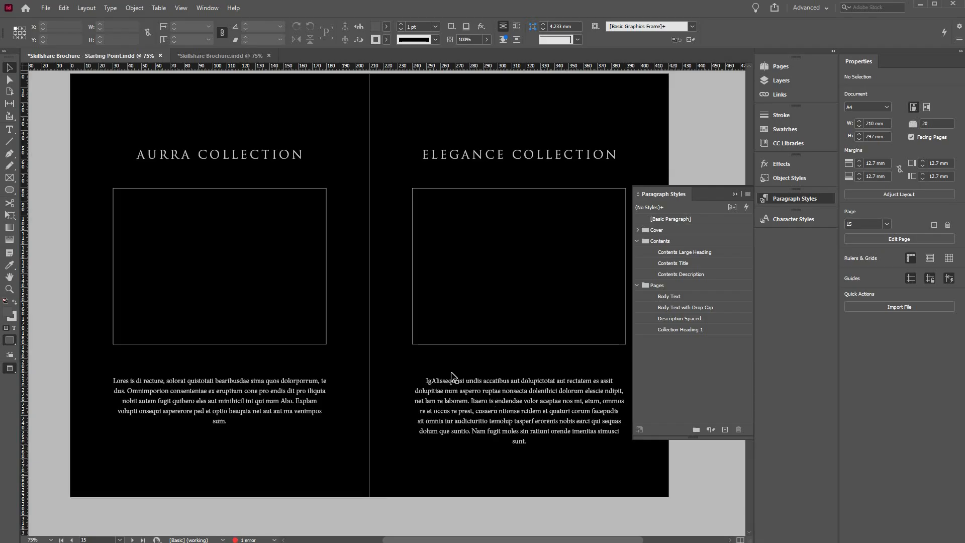
Step: Review the black collection spread as a whole and the chosen fonts on the worksheet spread
{"action": "key", "text": "ctrl+minus"}
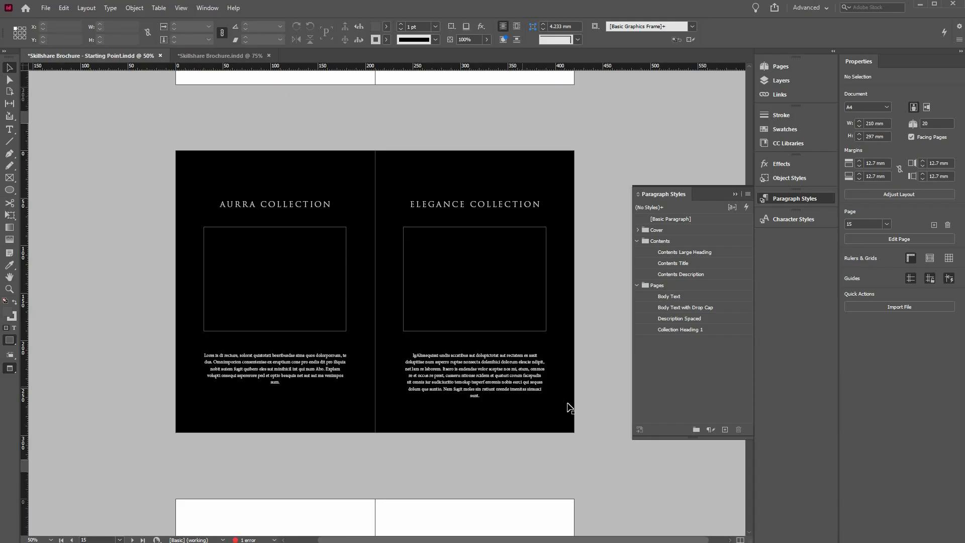
{"action": "scroll", "coordinate": [421, 396], "scroll_direction": "up", "scroll_amount": 1}
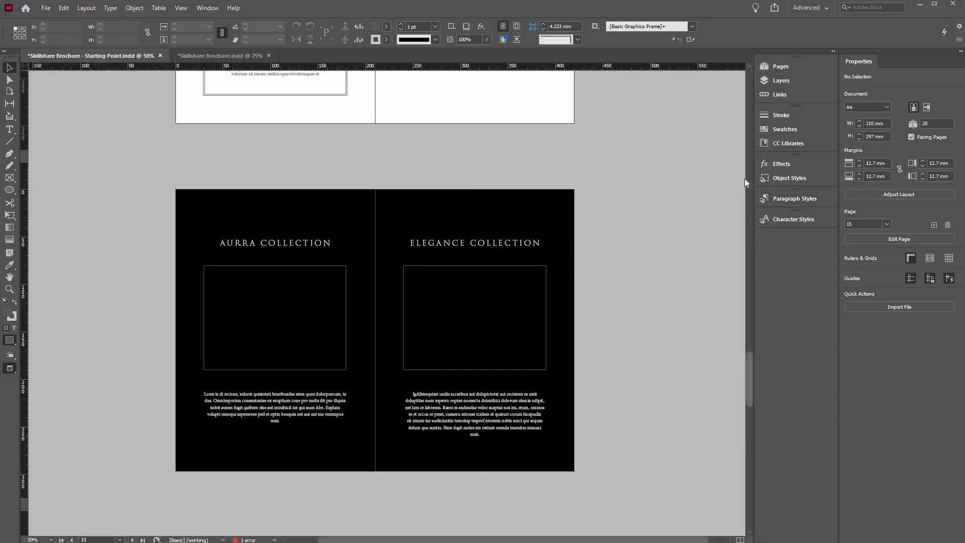
{"action": "scroll", "coordinate": [745, 176], "scroll_direction": "up", "scroll_amount": 20}
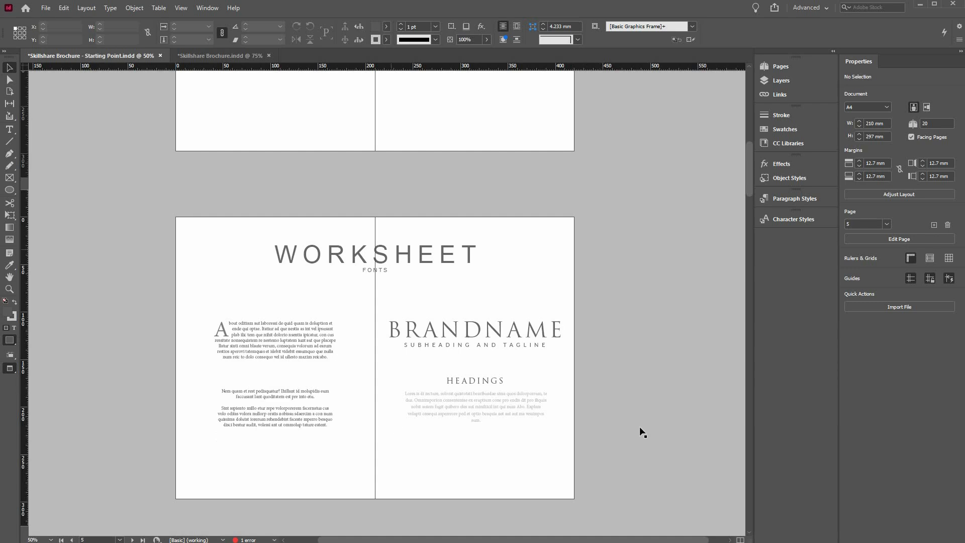
{"action": "key", "text": "ctrl+equal"}
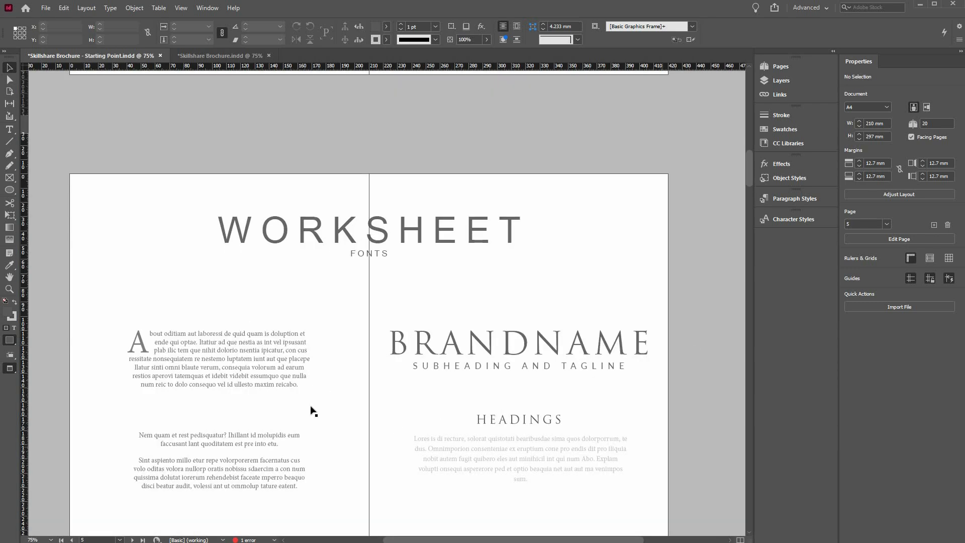
{"action": "left_click_drag", "start_coordinate": [382, 477], "coordinate": [413, 382]}
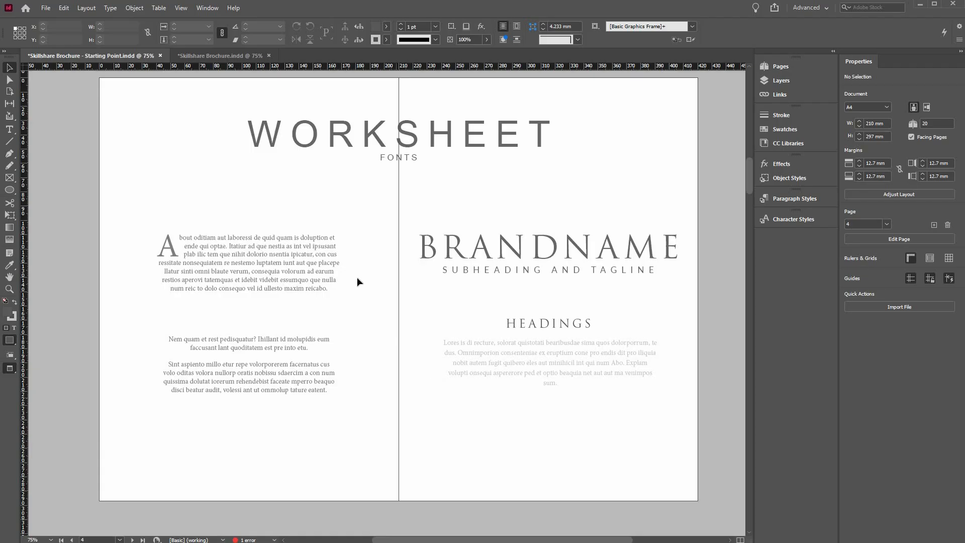